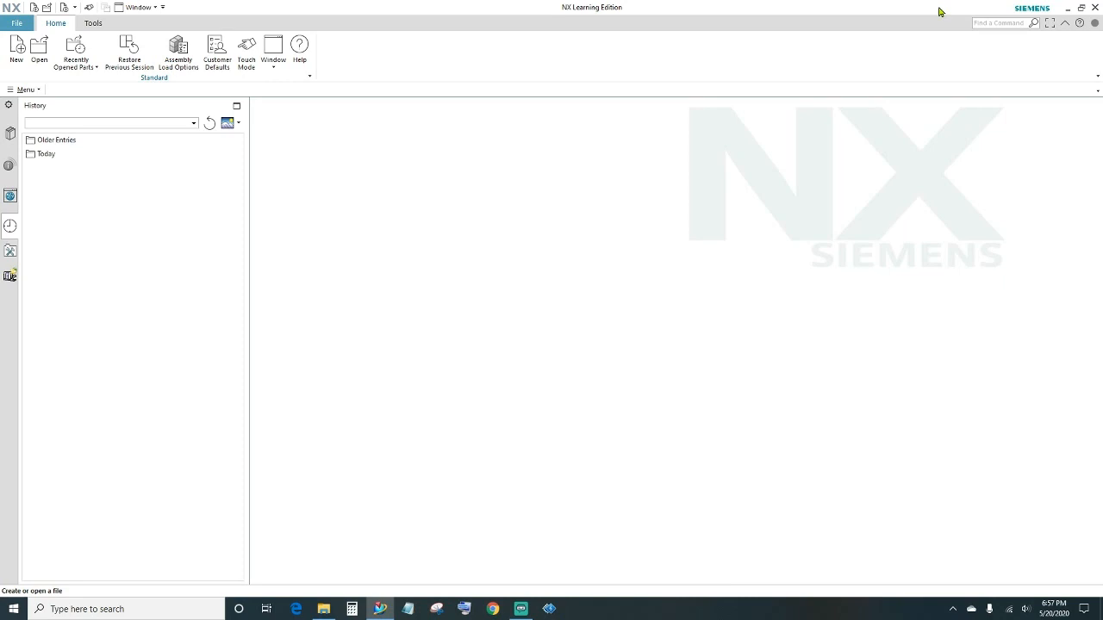
# Step: Create a new part named apple1 from the Model template with millimeters as the units
pyautogui.click(18, 43)
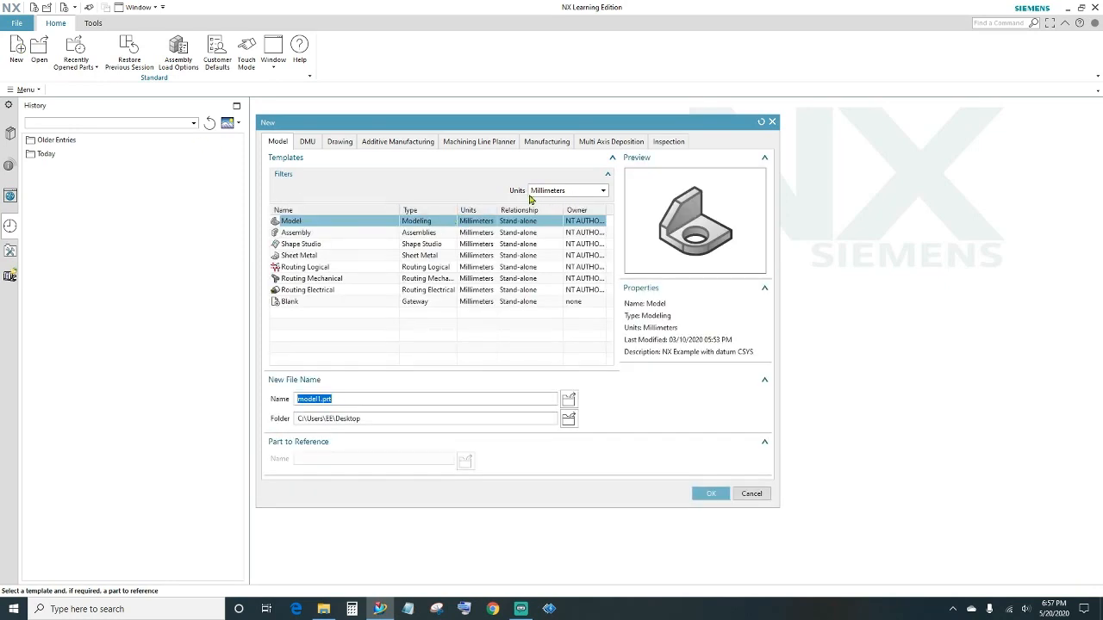
pyautogui.click(559, 193)
pyautogui.click(557, 201)
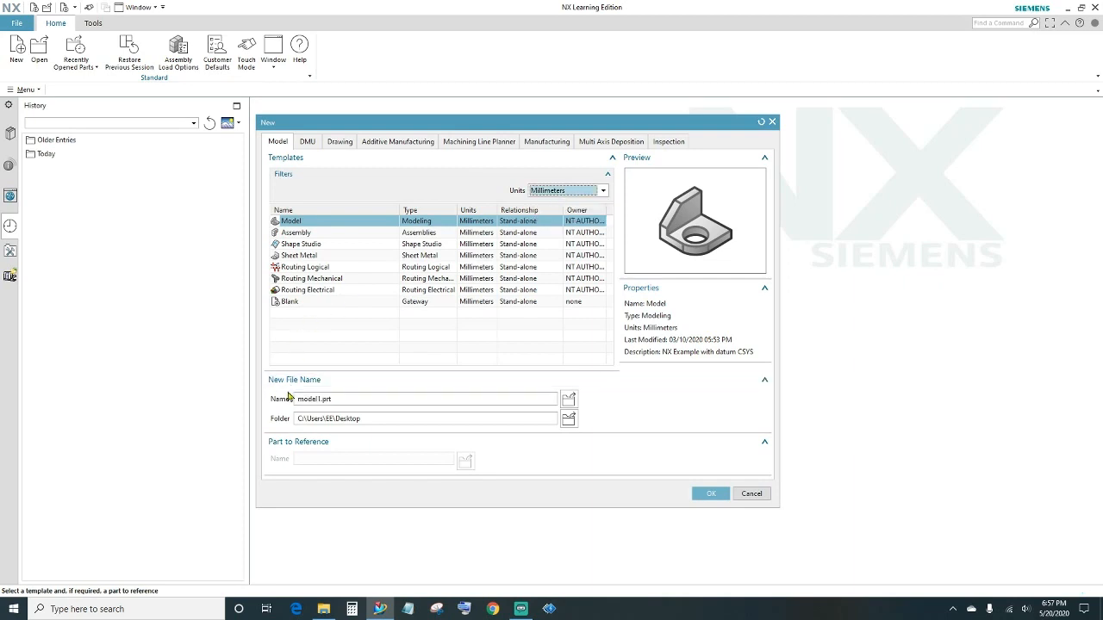
pyautogui.click(332, 402)
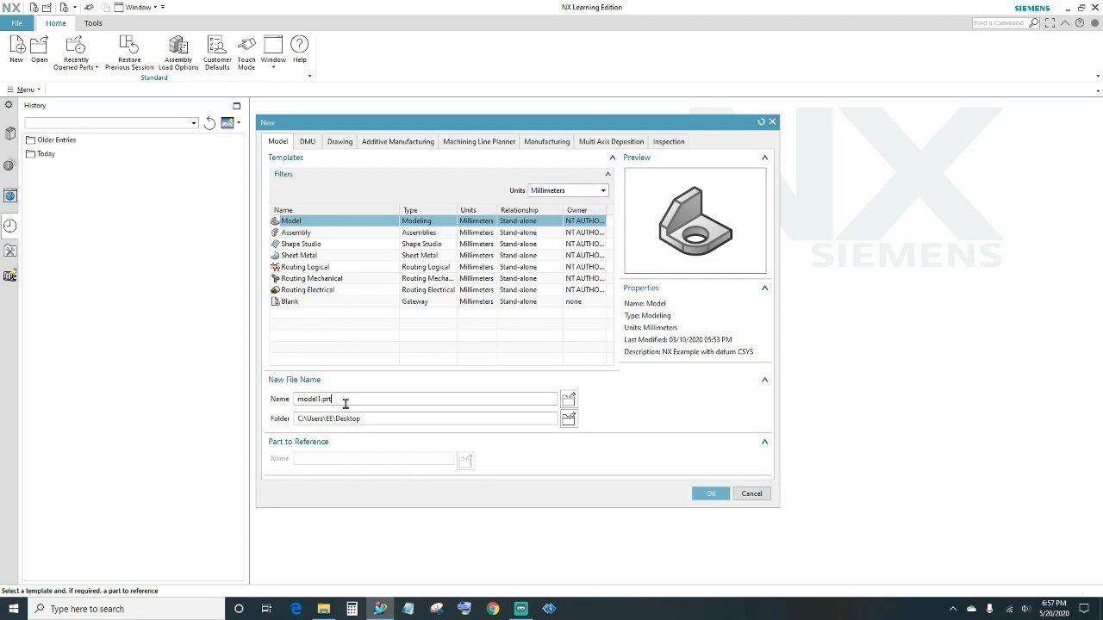
pyautogui.doubleClick(346, 403)
pyautogui.write('apple1')
pyautogui.click(711, 494)
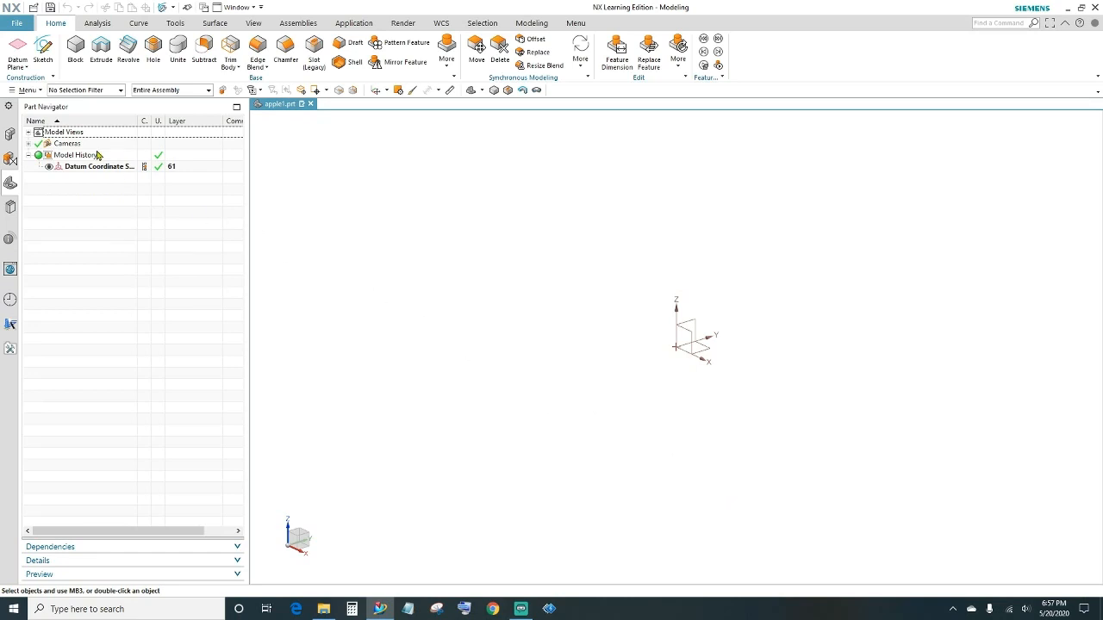
# Step: Check in the sketch preferences that Create Inferred Constraints and Continuous Auto Dimensioning are switched off
pyautogui.click(17, 24)
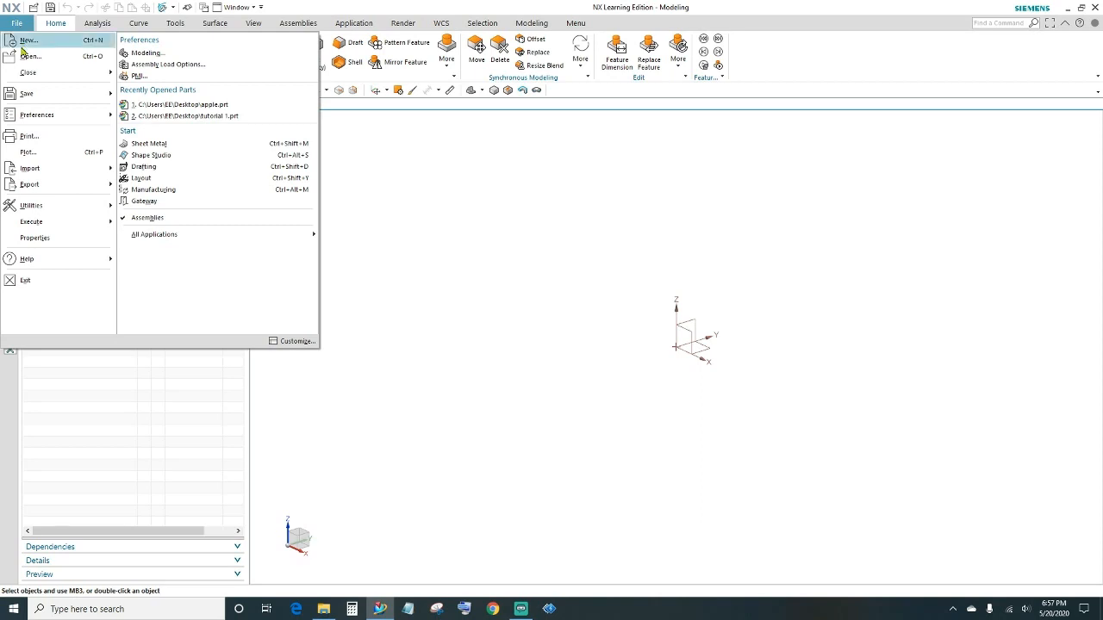
pyautogui.moveTo(35, 115)
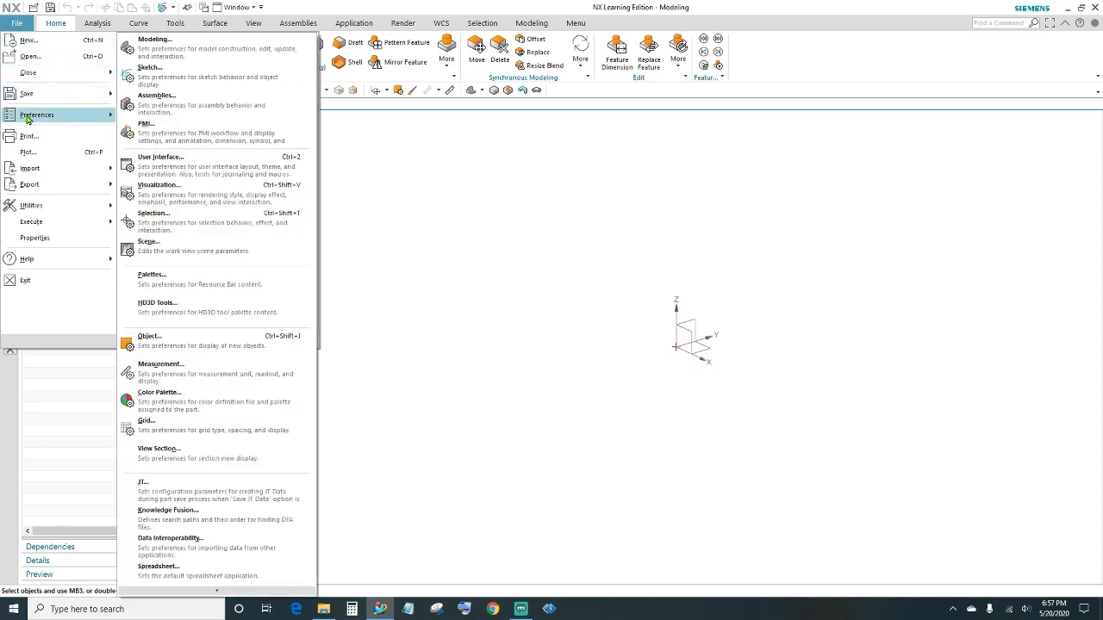
pyautogui.click(151, 71)
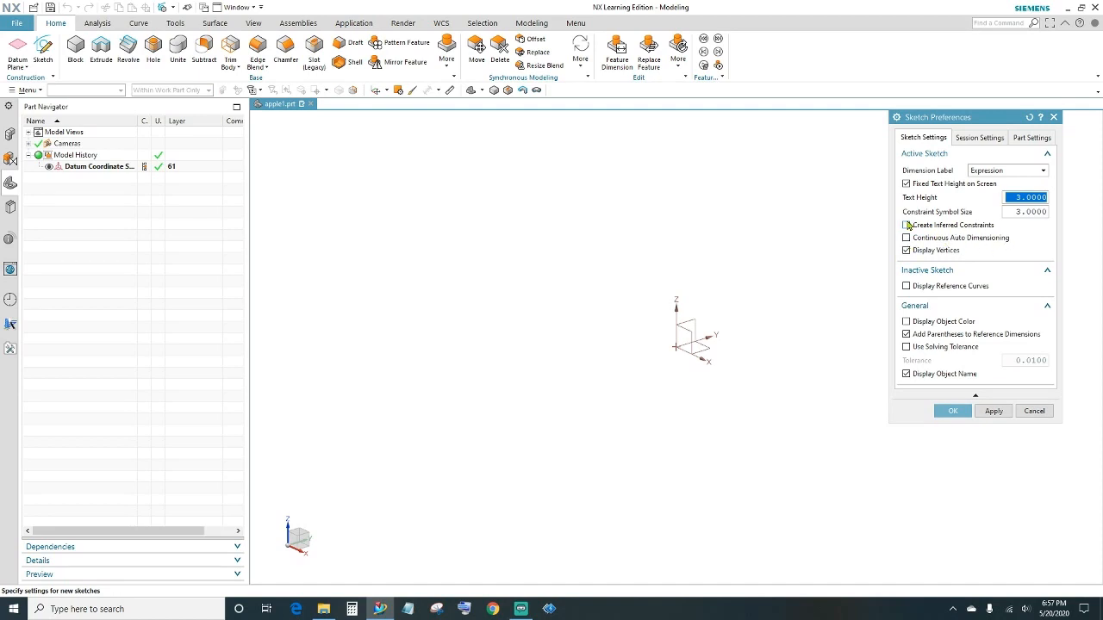
pyautogui.click(948, 410)
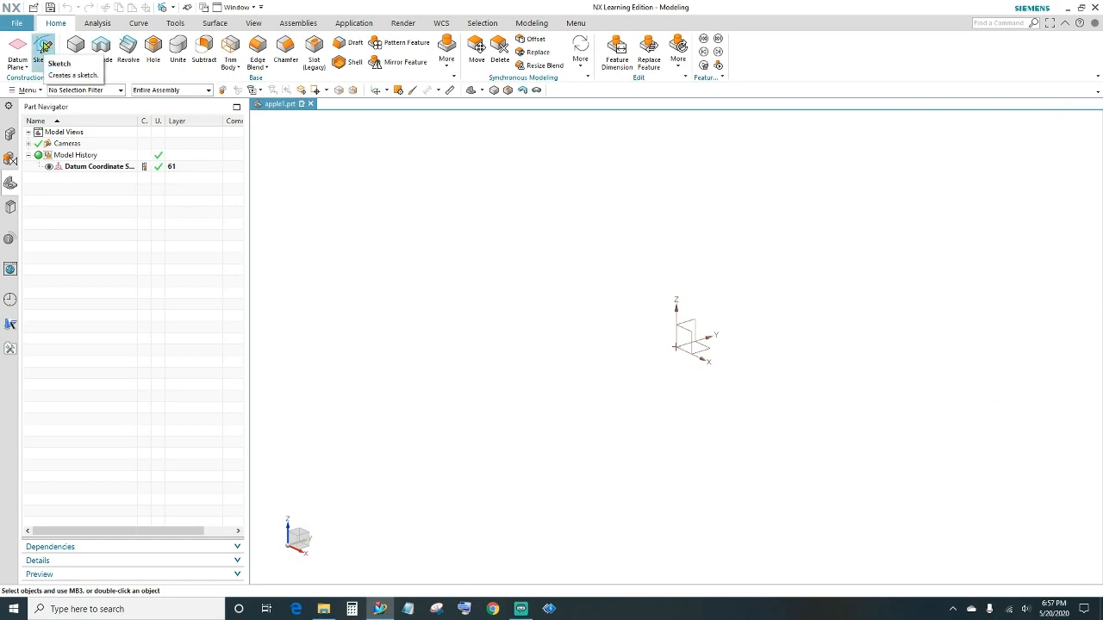
# Step: Create a sketch on the default XY plane and draw an upward-bulging three-point arc of about 40.5 mm radius above and left of the origin
pyautogui.click(44, 45)
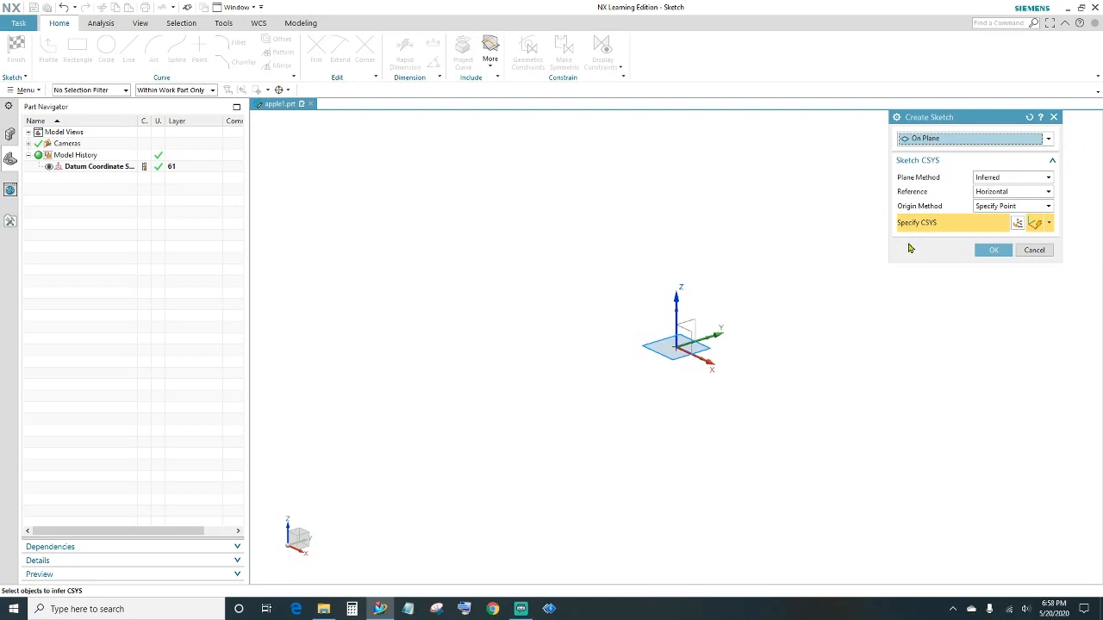
pyautogui.click(993, 250)
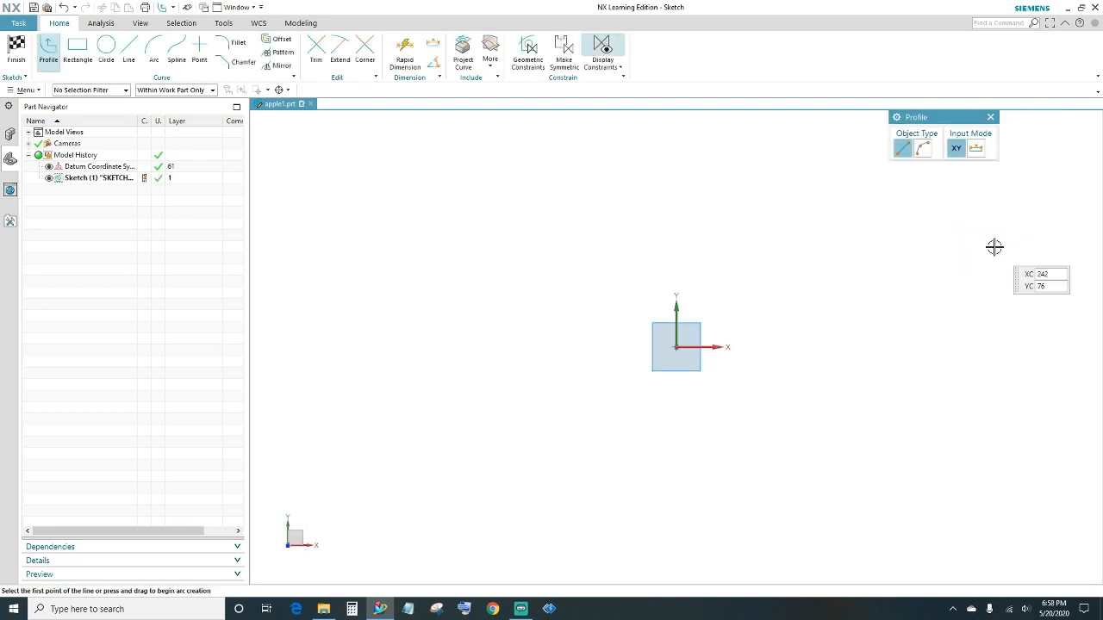
pyautogui.click(154, 48)
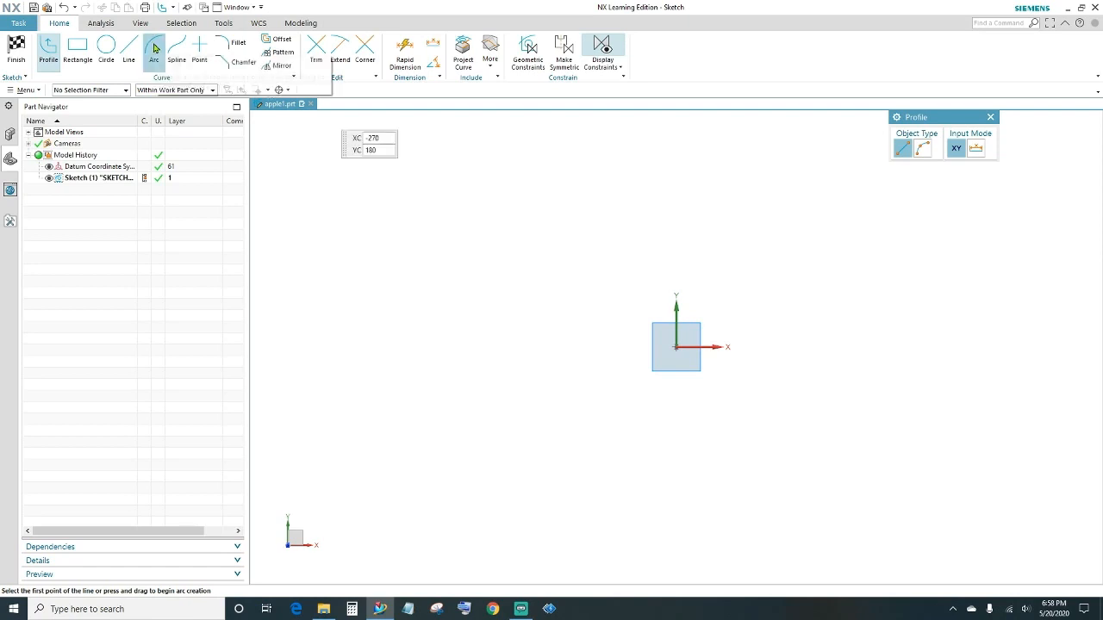
pyautogui.click(449, 240)
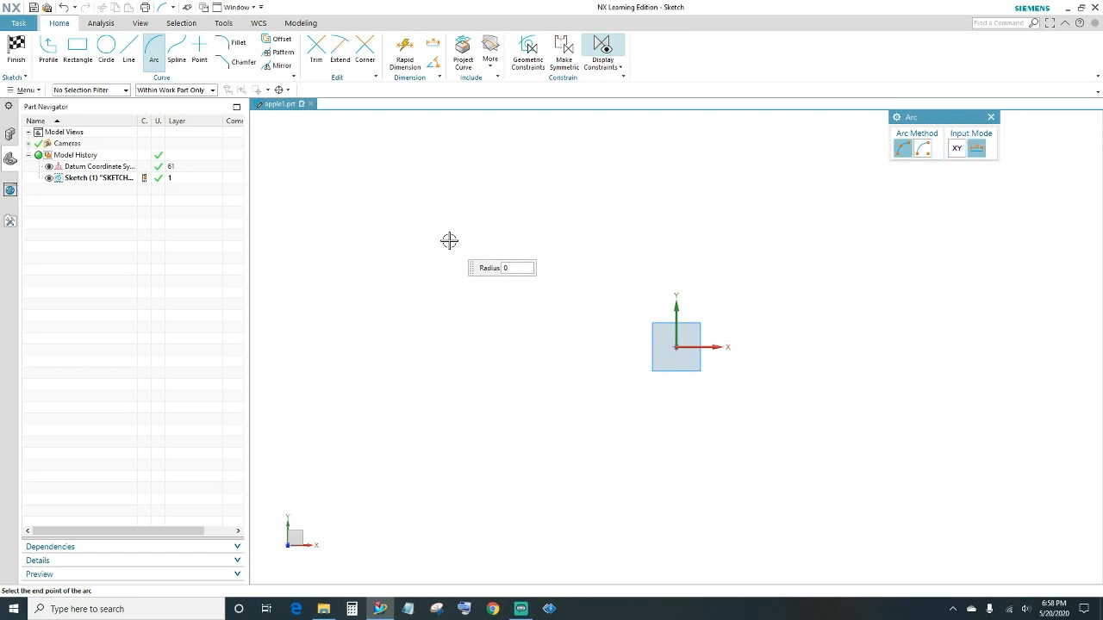
pyautogui.click(519, 241)
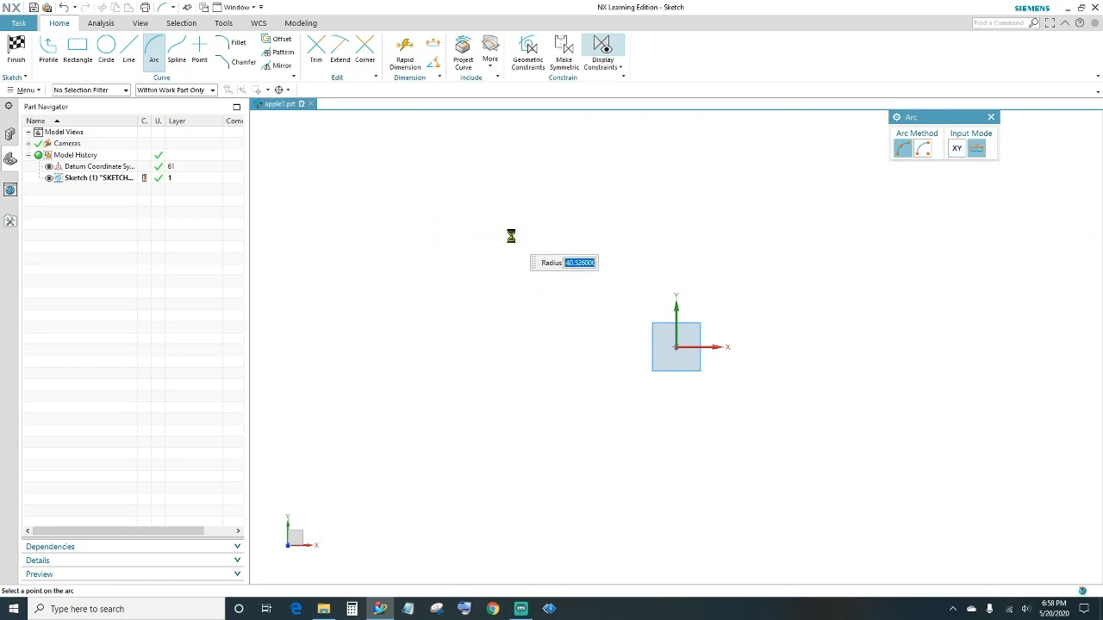
pyautogui.click(506, 238)
pyautogui.press('Escape')
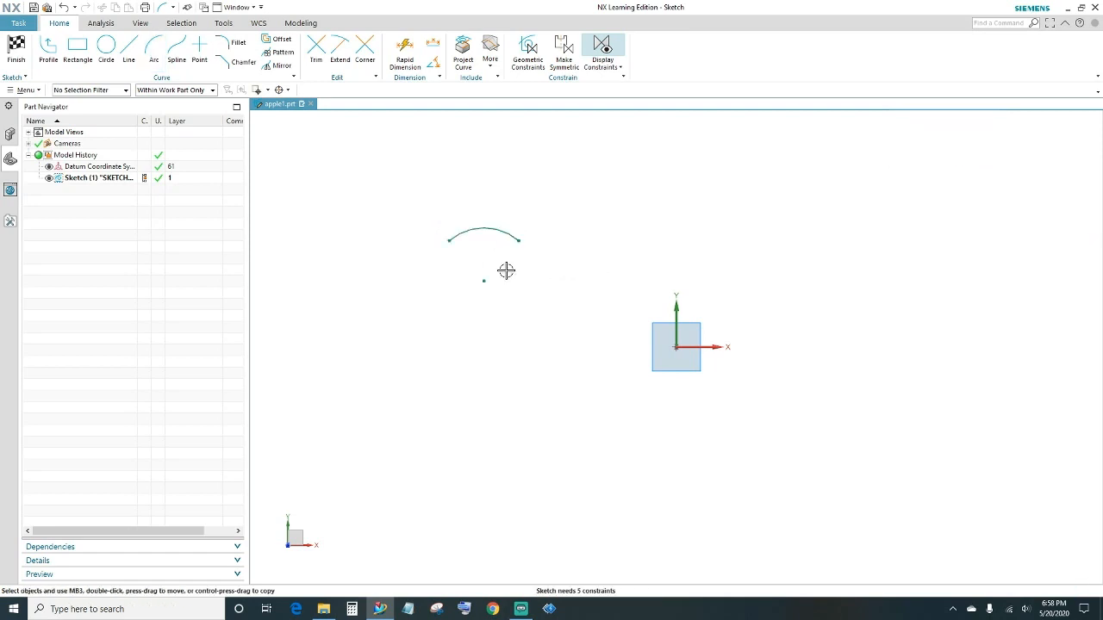
# Step: Dimension the arc's radius and set it to 10 mm
pyautogui.click(405, 54)
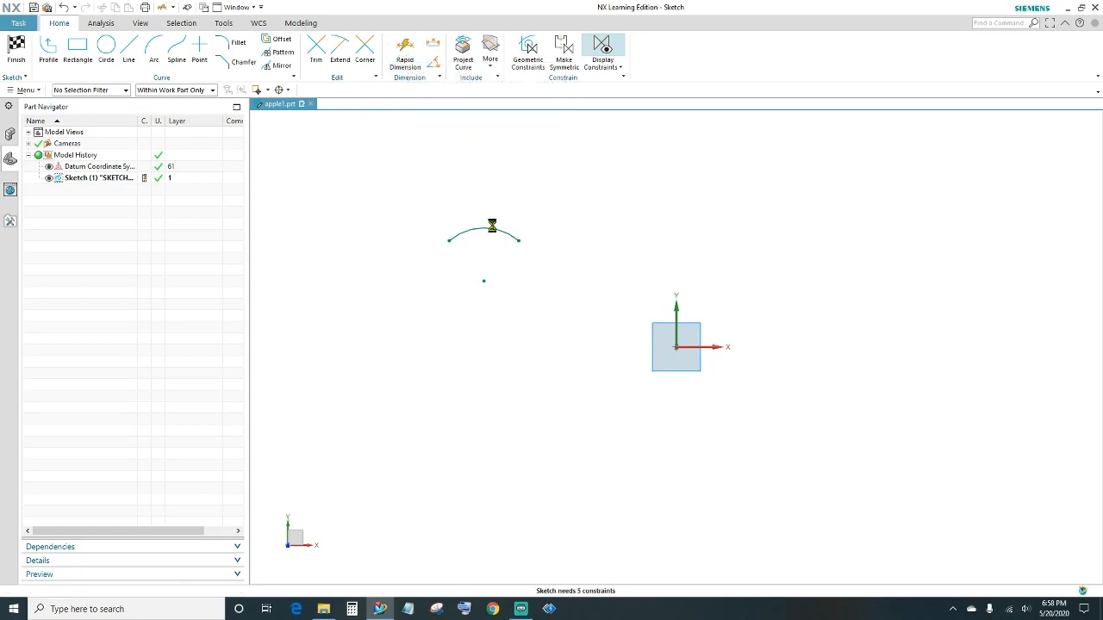
pyautogui.click(485, 274)
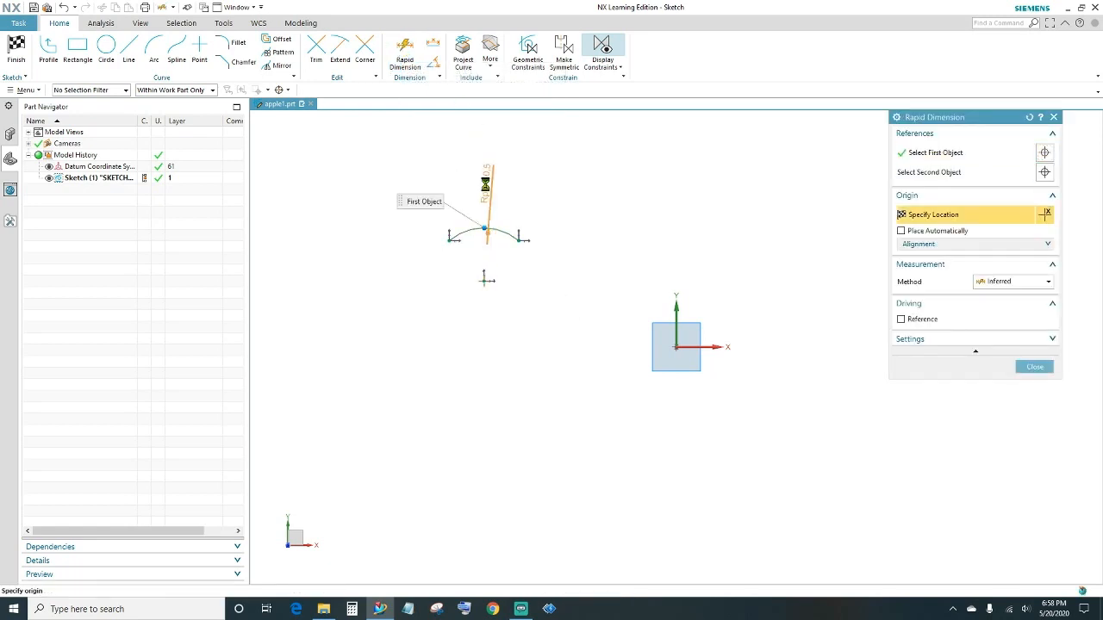
pyautogui.click(485, 185)
pyautogui.write('10')
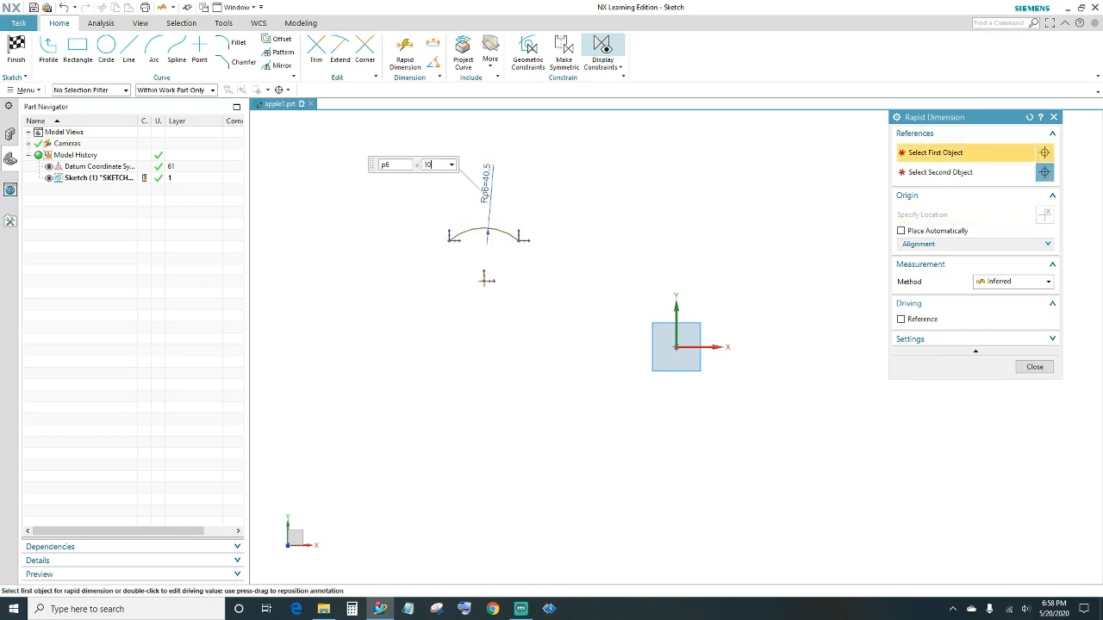
pyautogui.press('Return')
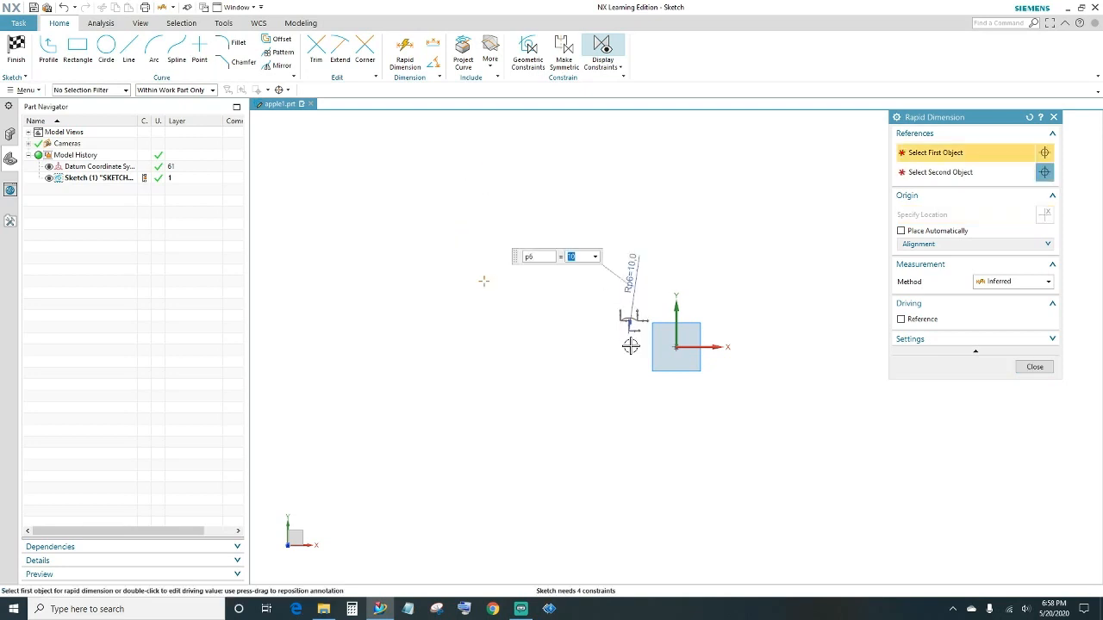
# Step: Dimension the arc's center horizontally from the sketch's vertical axis and vertically from its horizontal axis
pyautogui.scroll(6, 630, 347)
pyautogui.keyDown('shift'); pyautogui.moveTo(631, 373); pyautogui.dragTo(431, 406, button='middle'); pyautogui.keyUp('shift')
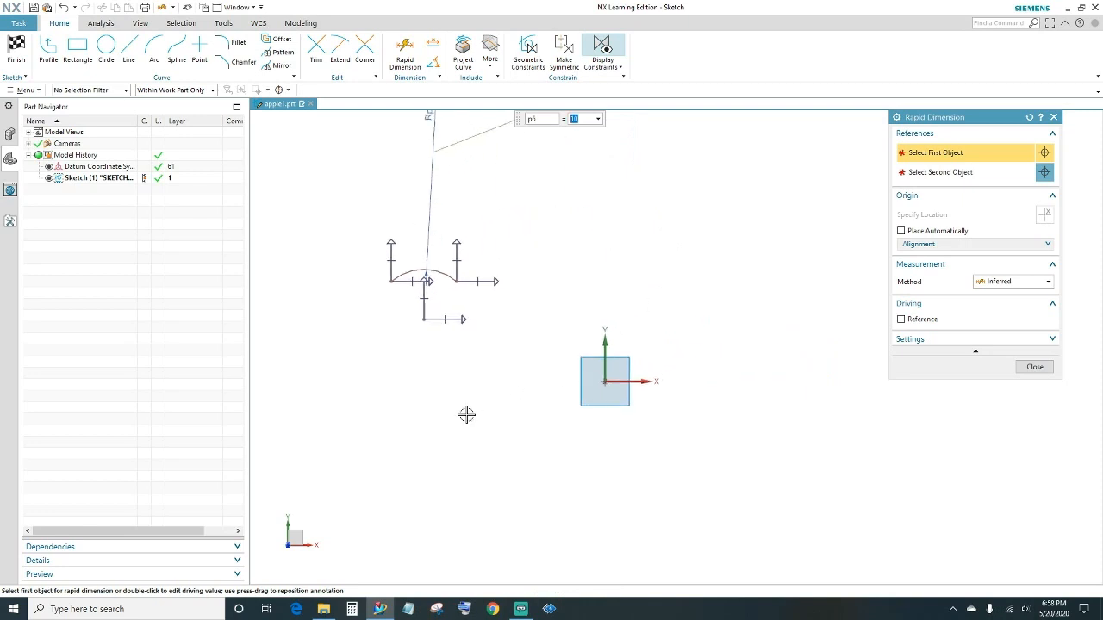
pyautogui.click(423, 320)
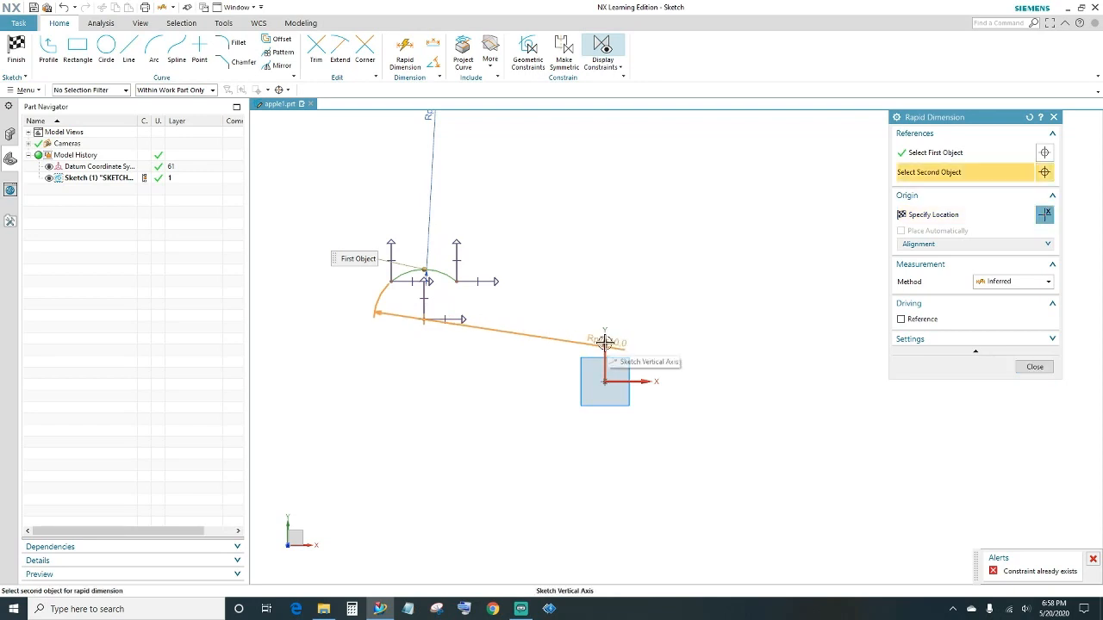
pyautogui.click(606, 234)
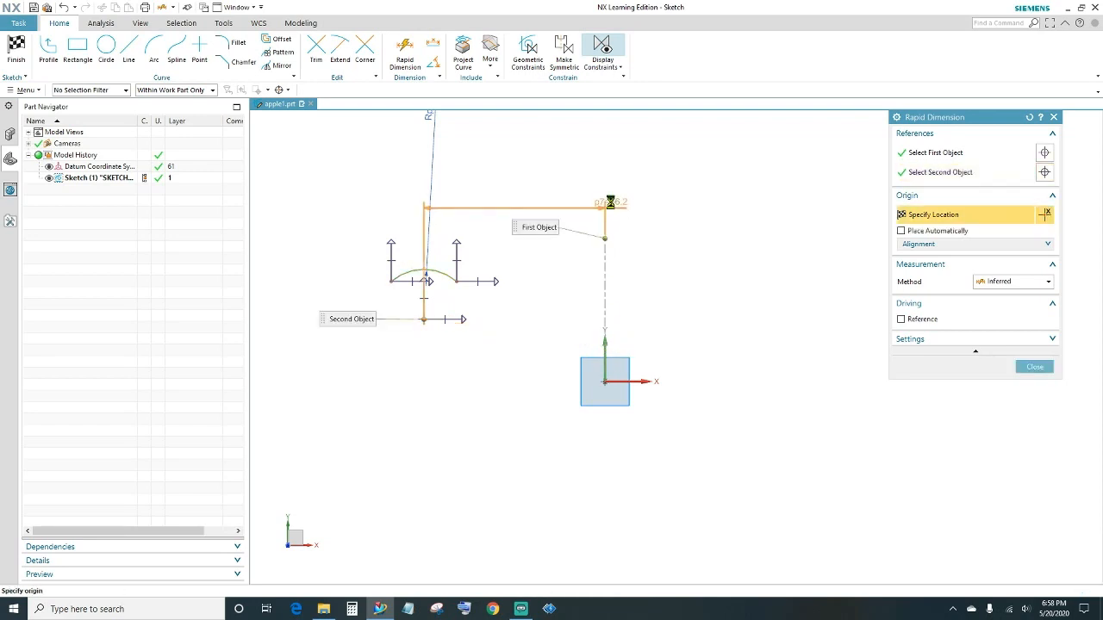
pyautogui.click(610, 202)
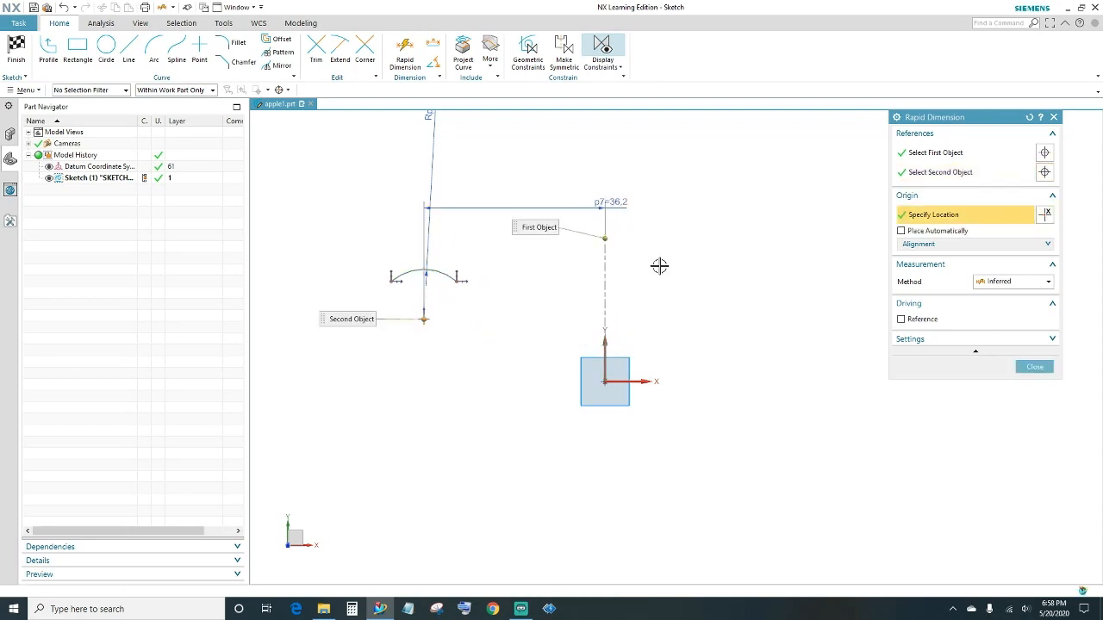
pyautogui.click(424, 318)
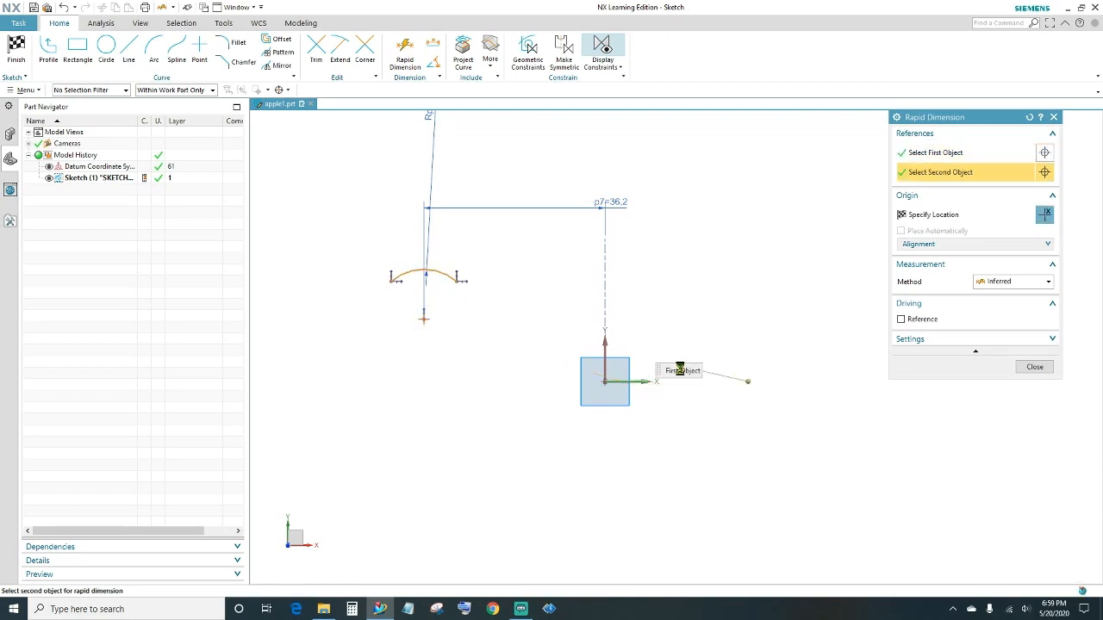
pyautogui.click(749, 380)
pyautogui.click(755, 346)
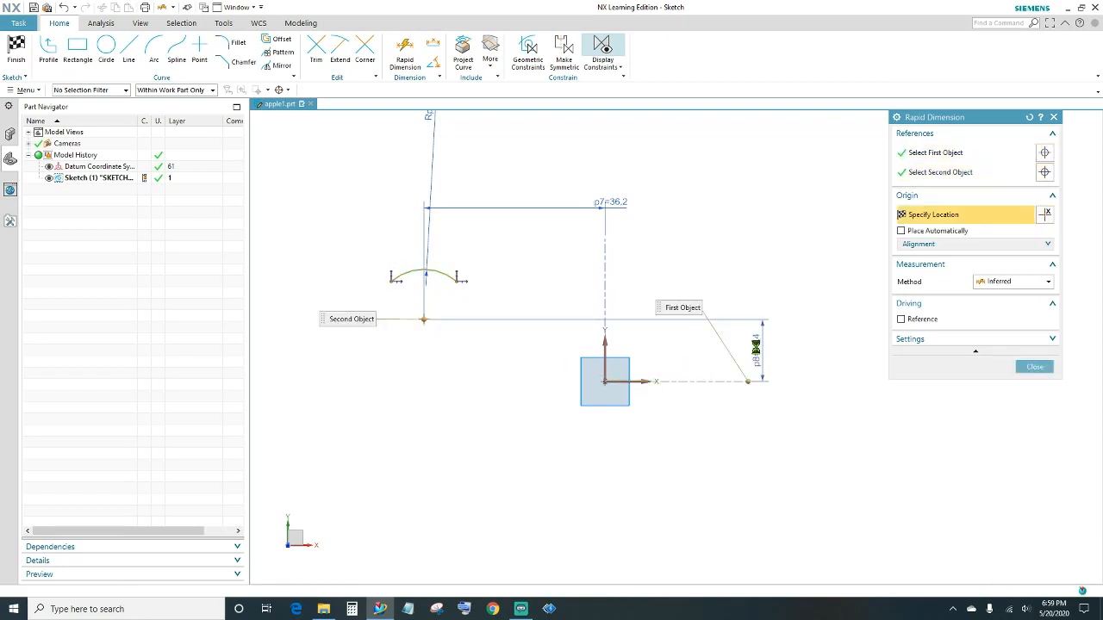
pyautogui.click(1034, 368)
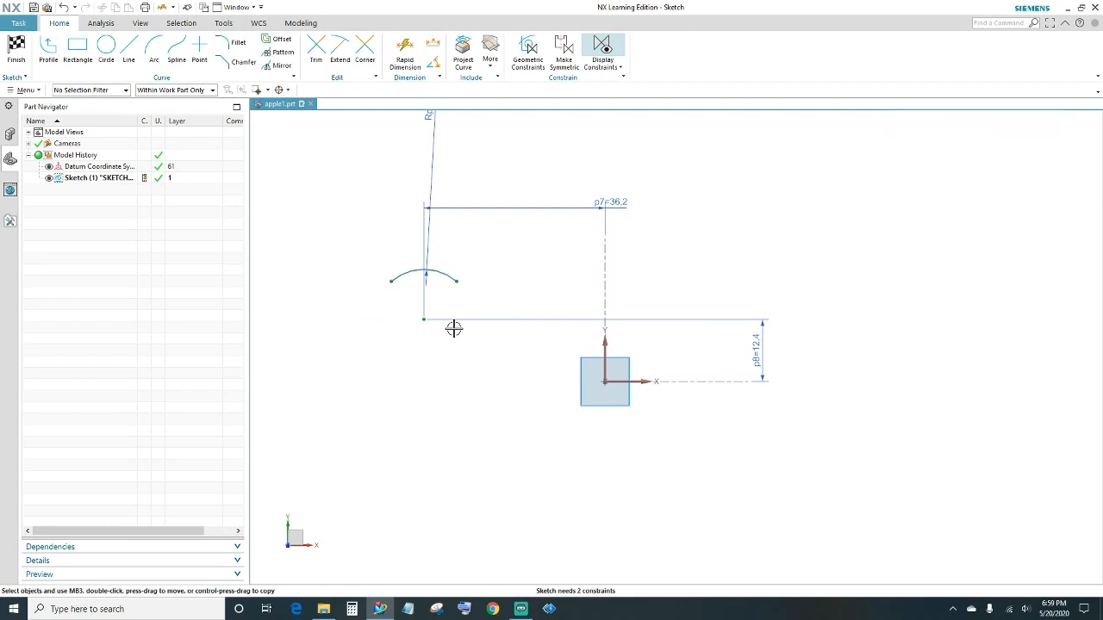
# Step: Constrain the arc's two endpoints with Horizontal Alignment
pyautogui.scroll(2, 436, 342)
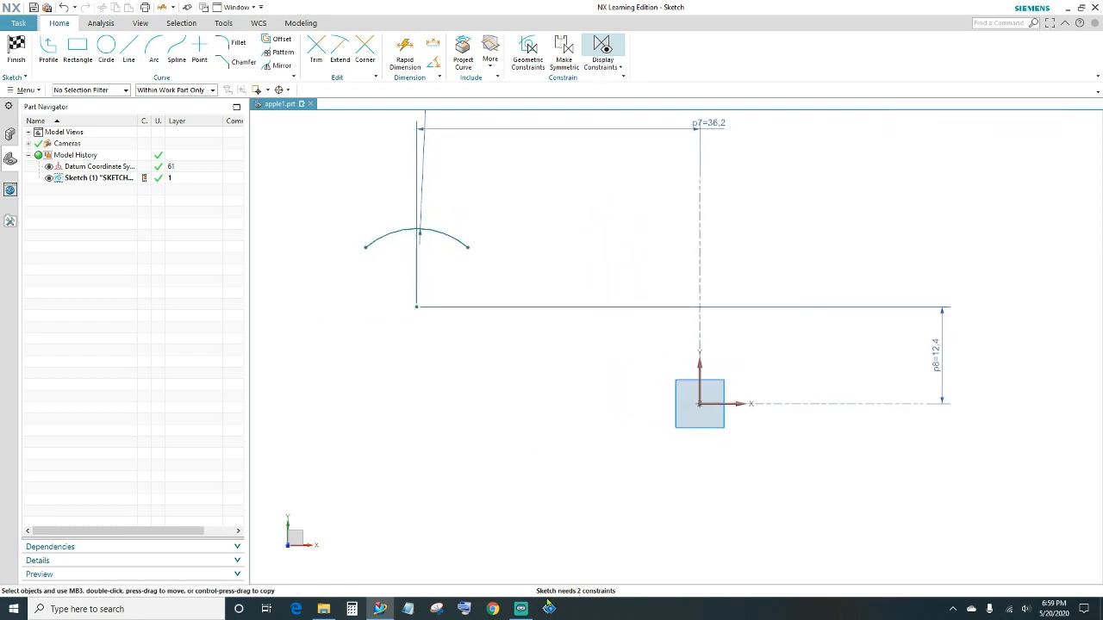
pyautogui.click(467, 249)
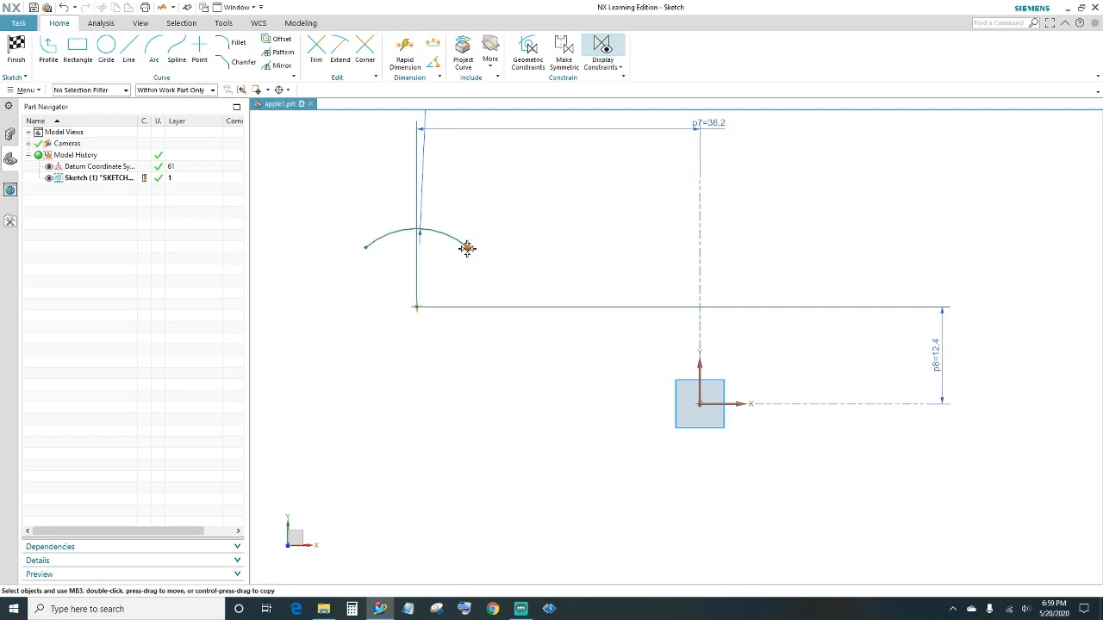
pyautogui.click(365, 249)
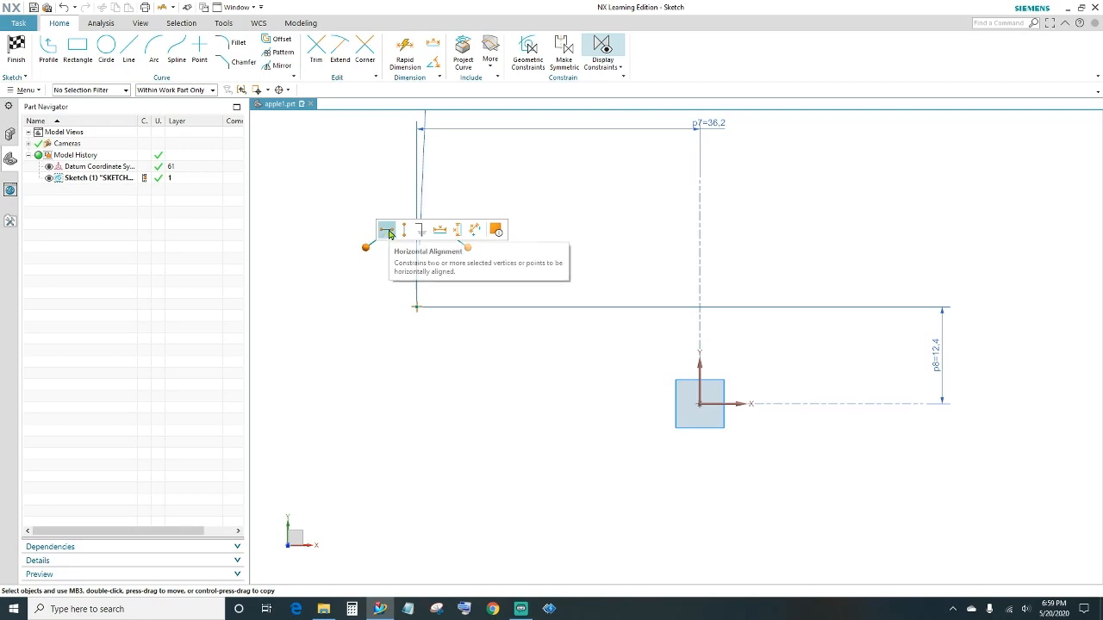
pyautogui.click(388, 231)
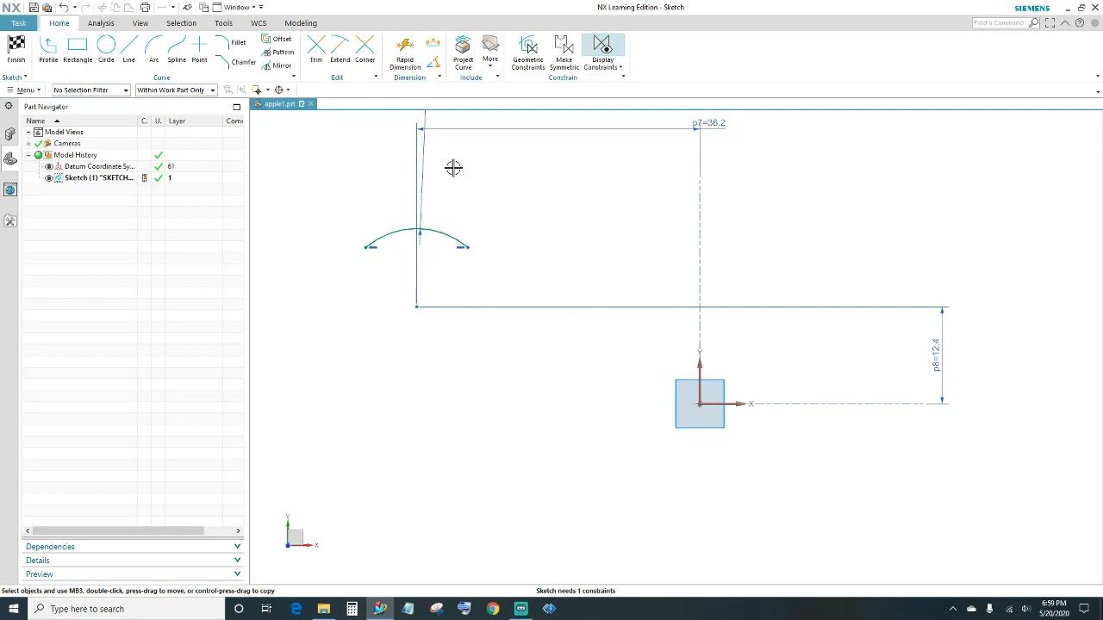
# Step: Dimension the vertical distance between the arc's right endpoint and its center as 7 mm
pyautogui.click(402, 53)
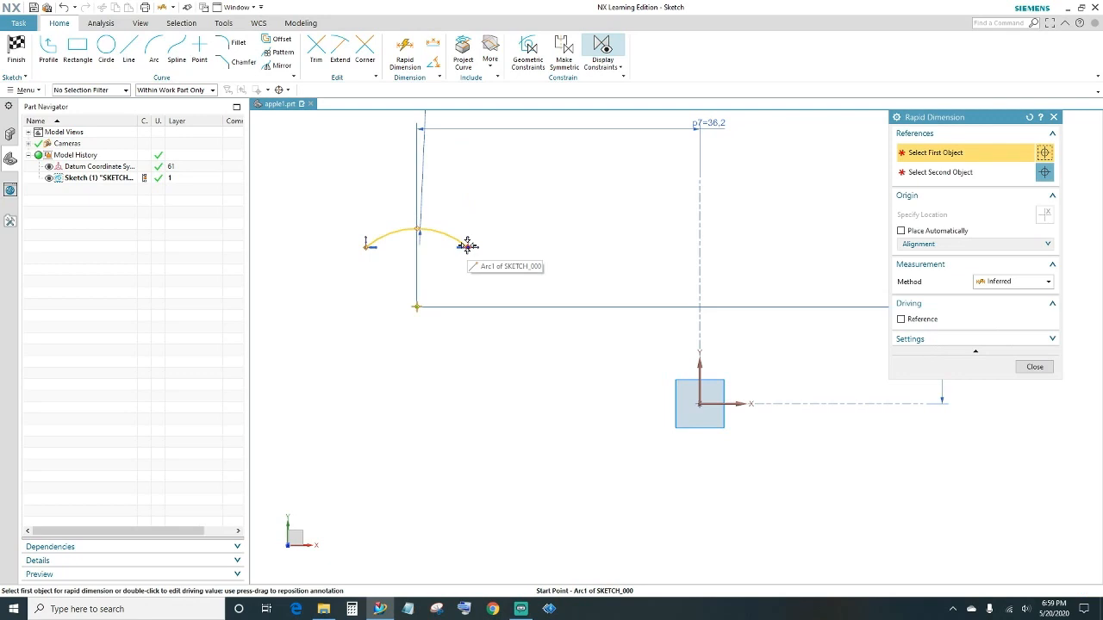
pyautogui.click(467, 246)
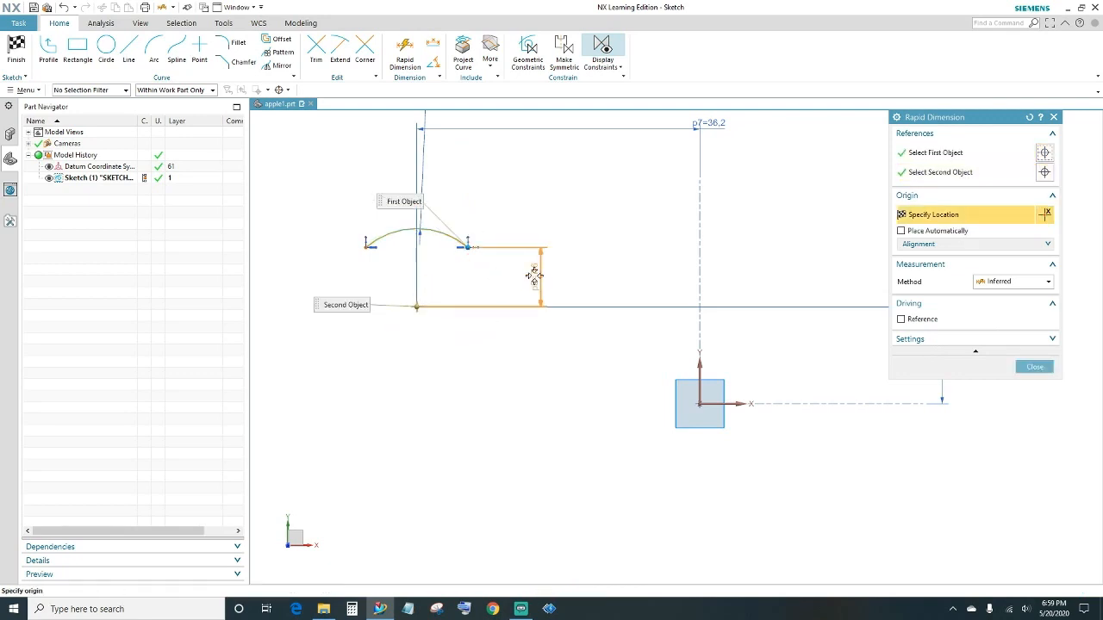
pyautogui.click(534, 275)
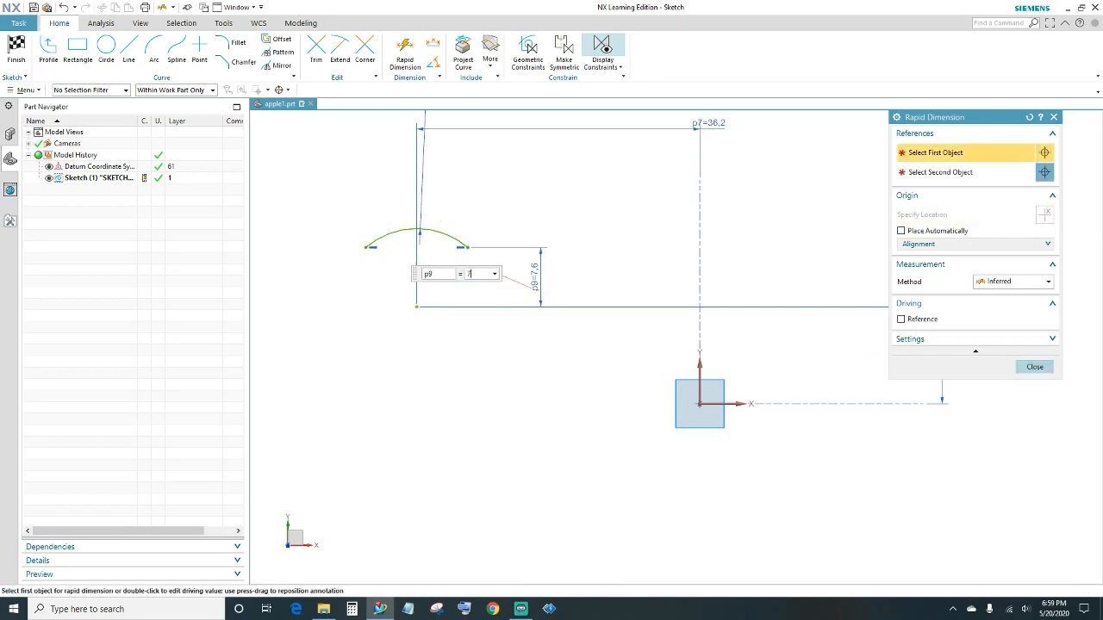
pyautogui.click(1034, 367)
pyautogui.scroll(-1, 409, 345)
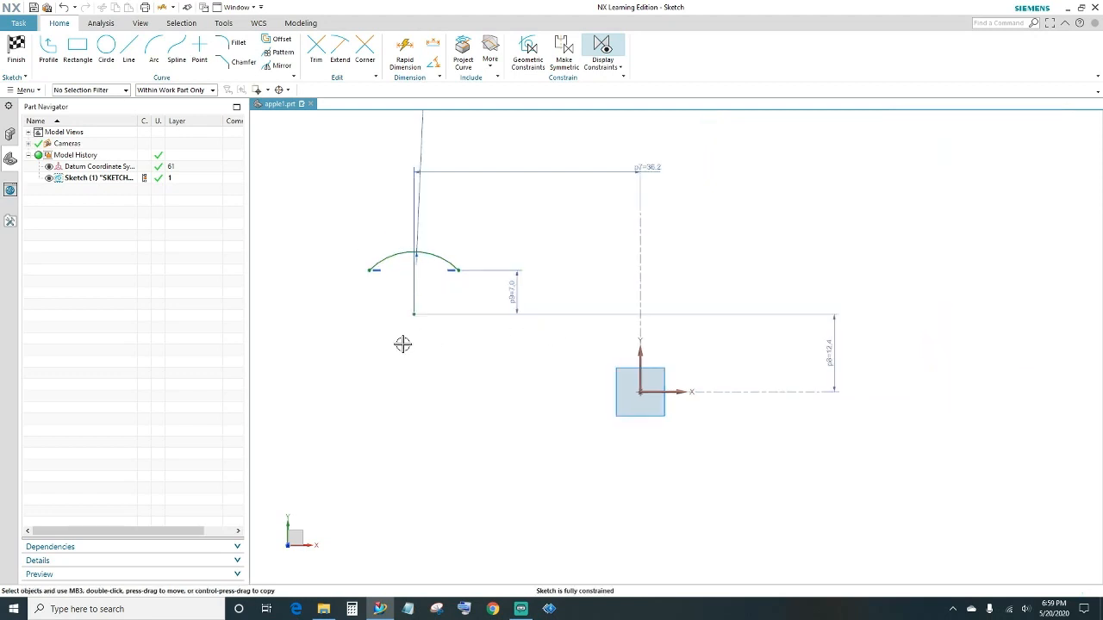
# Step: Sketch a downward-bulging arc of about 19 mm radius to the left of the existing 10 mm arc
pyautogui.keyDown('shift'); pyautogui.moveTo(408, 372); pyautogui.dragTo(587, 403, button='middle'); pyautogui.keyUp('shift')
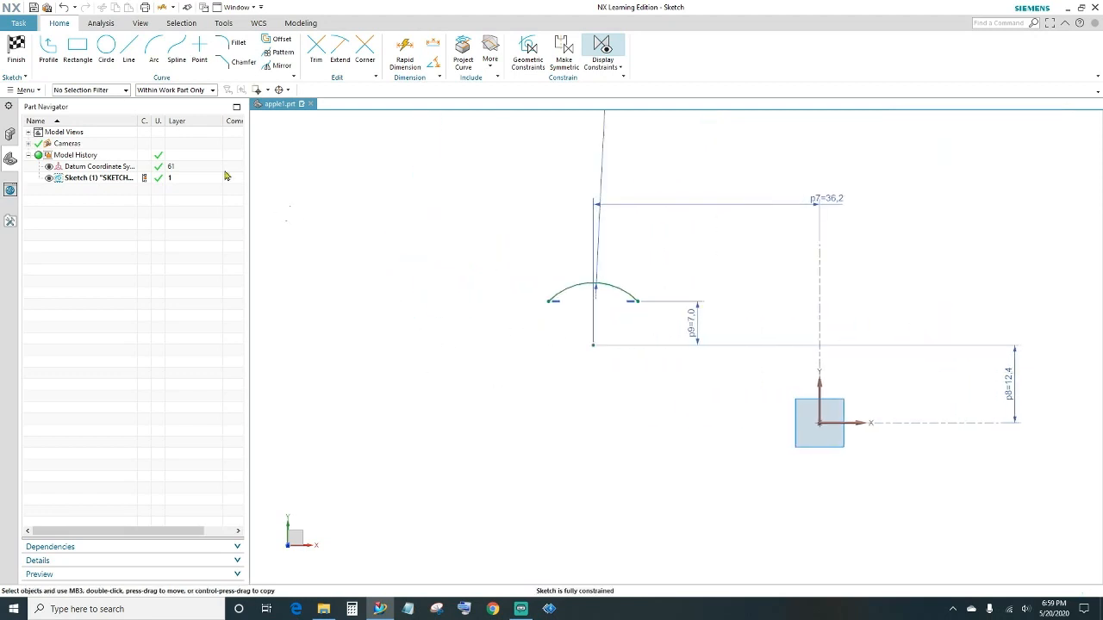
pyautogui.click(154, 55)
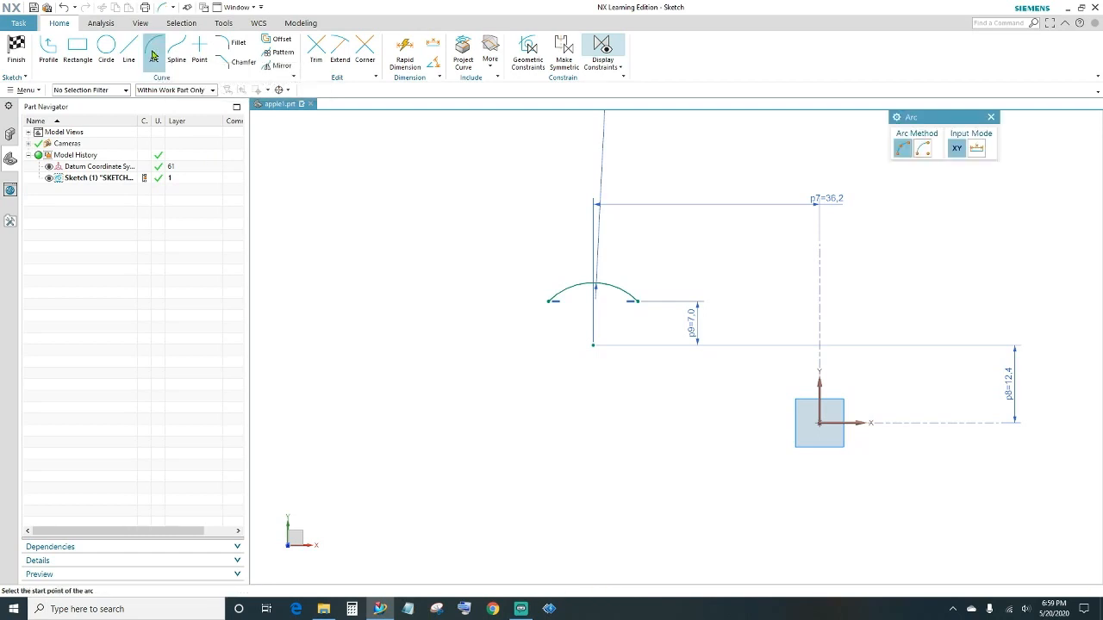
pyautogui.click(400, 303)
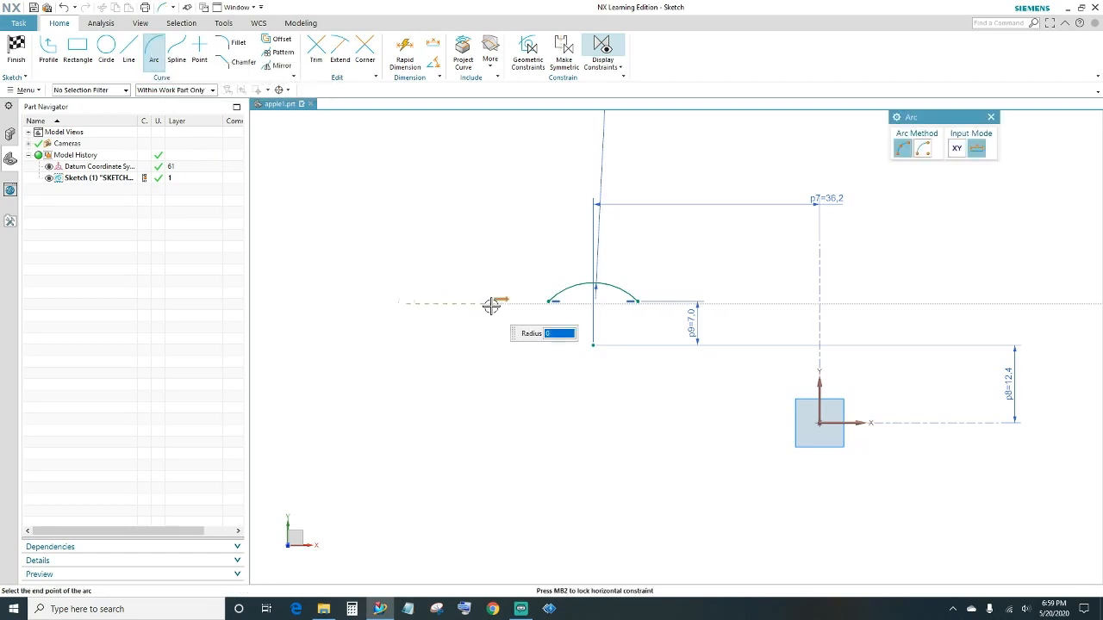
pyautogui.click(491, 305)
pyautogui.click(461, 312)
pyautogui.press('Escape')
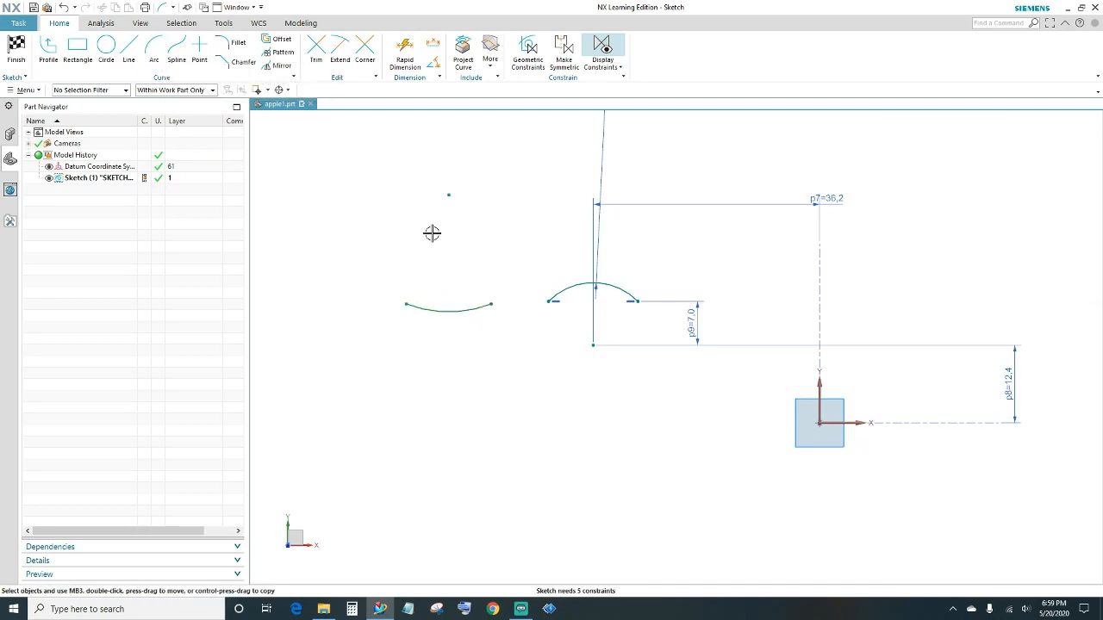
# Step: Dimension the new arc's radius and set it to 4.5 mm
pyautogui.click(404, 52)
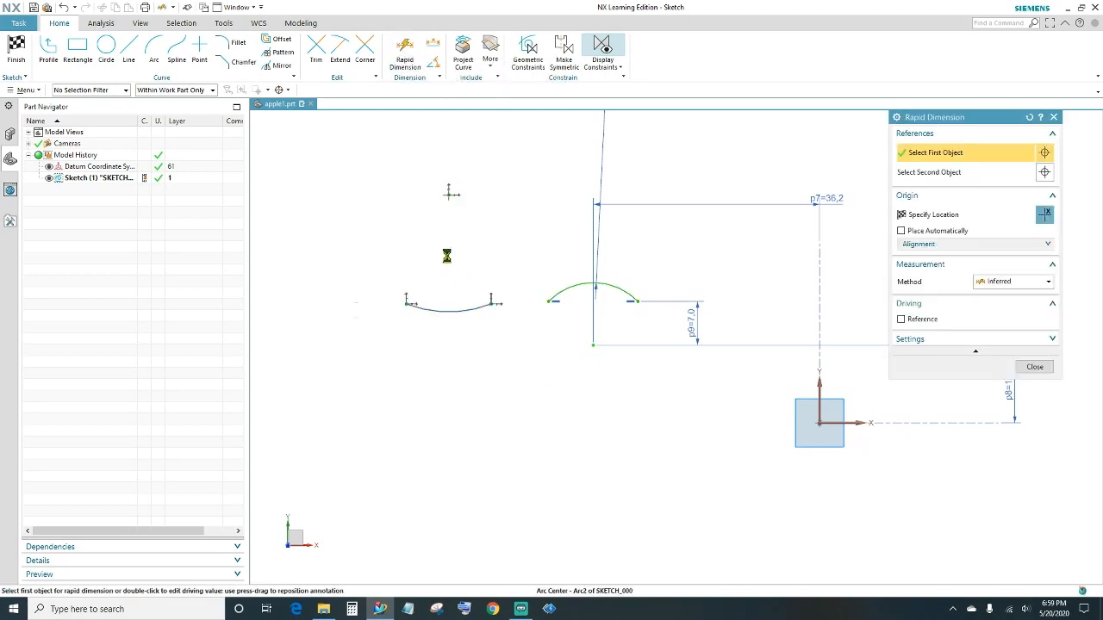
pyautogui.click(443, 279)
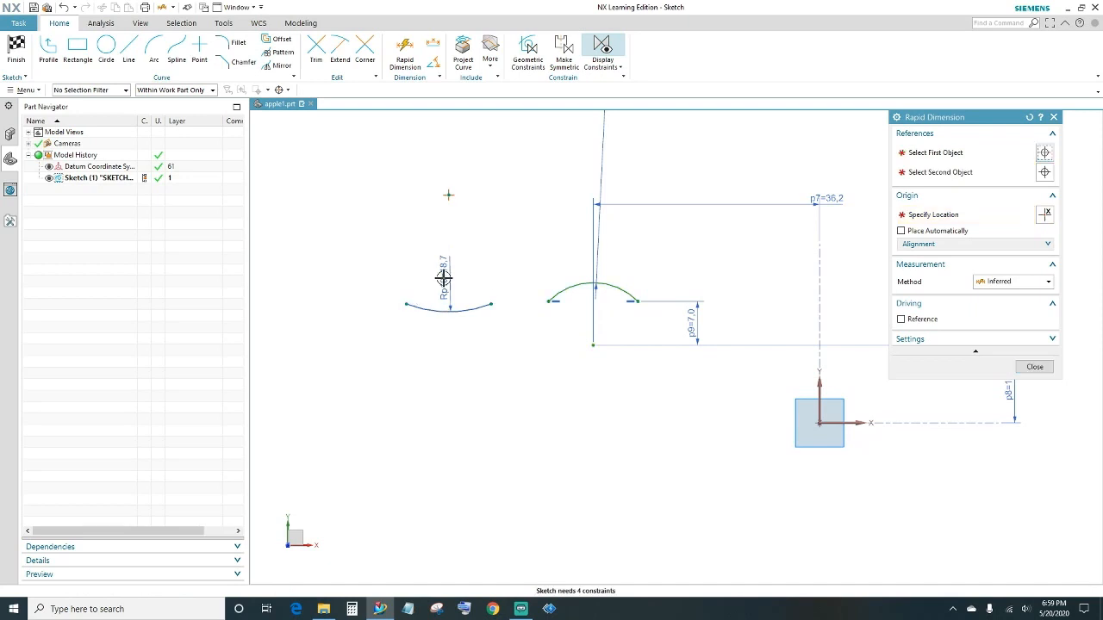
pyautogui.write('4')
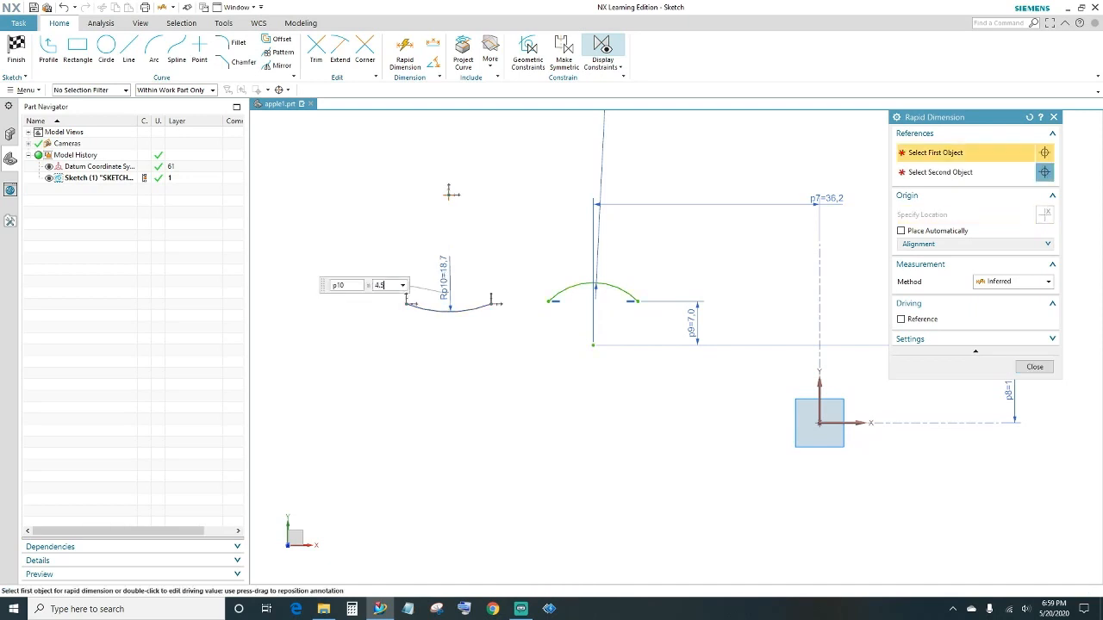
pyautogui.write('.5')
pyautogui.press('Return')
pyautogui.scroll(-3, 457, 236)
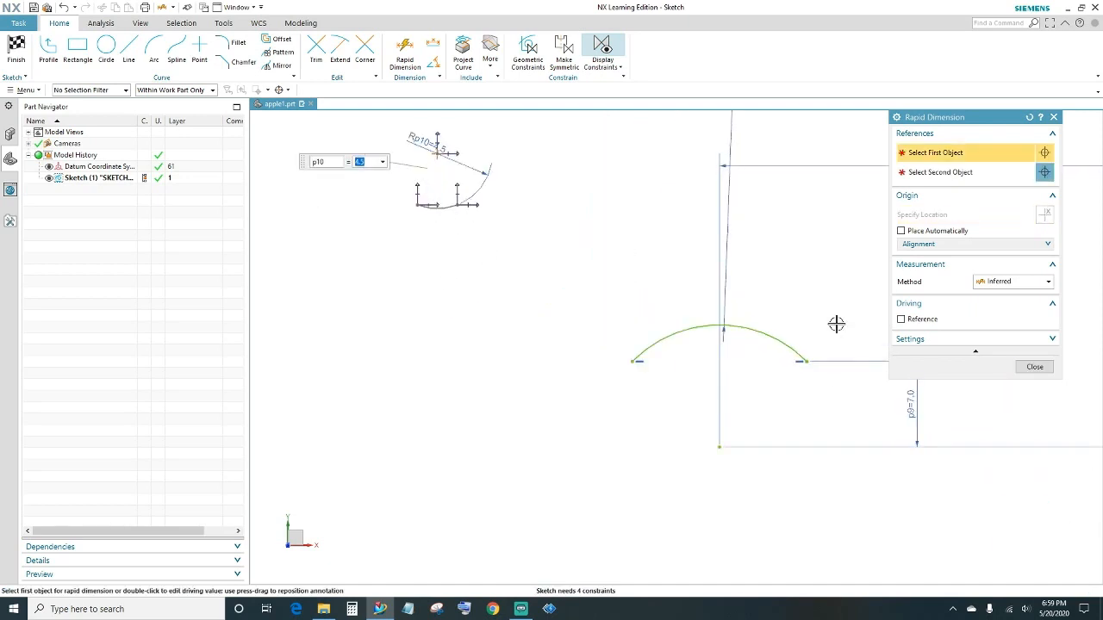
pyautogui.click(1034, 367)
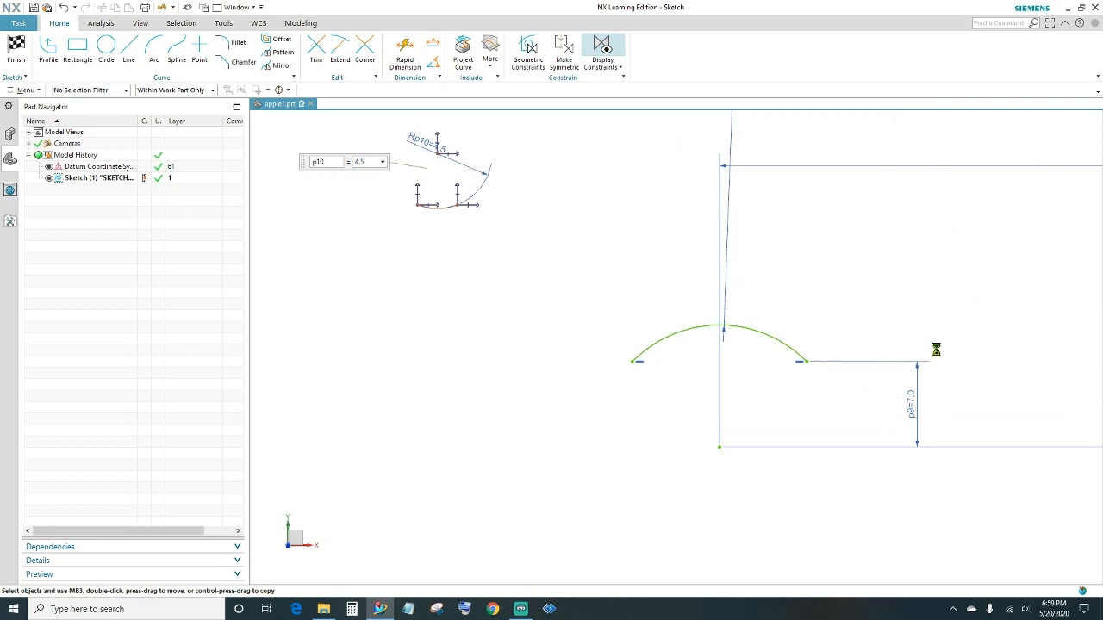
# Step: Make the 4.5 mm arc tangent to the 10 mm arc and its right endpoint coincident with that arc's left endpoint
pyautogui.click(442, 213)
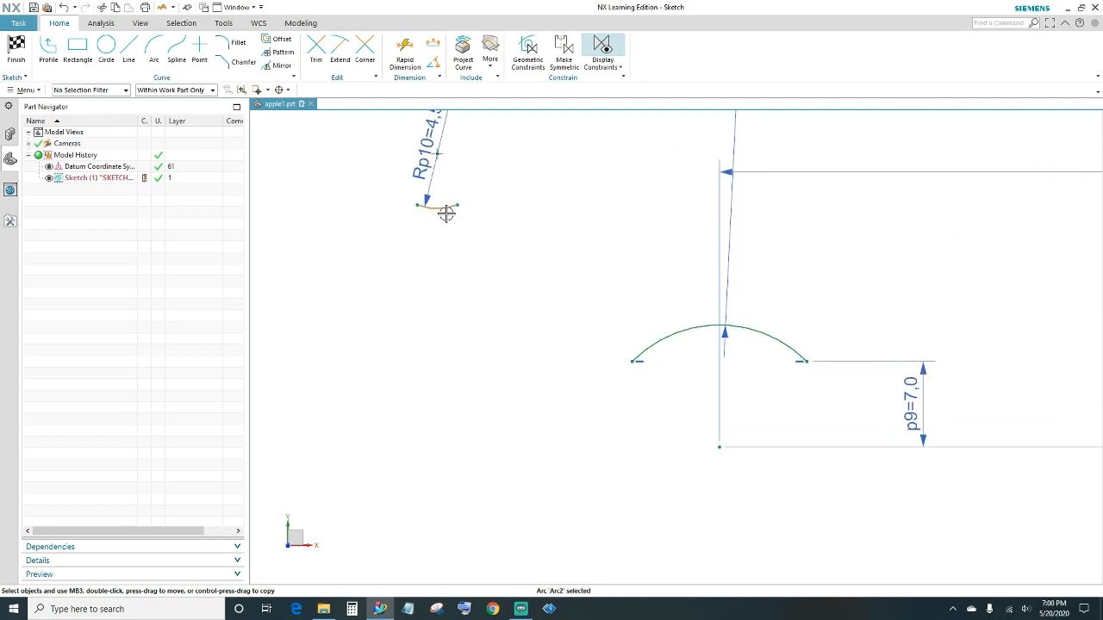
pyautogui.click(648, 343)
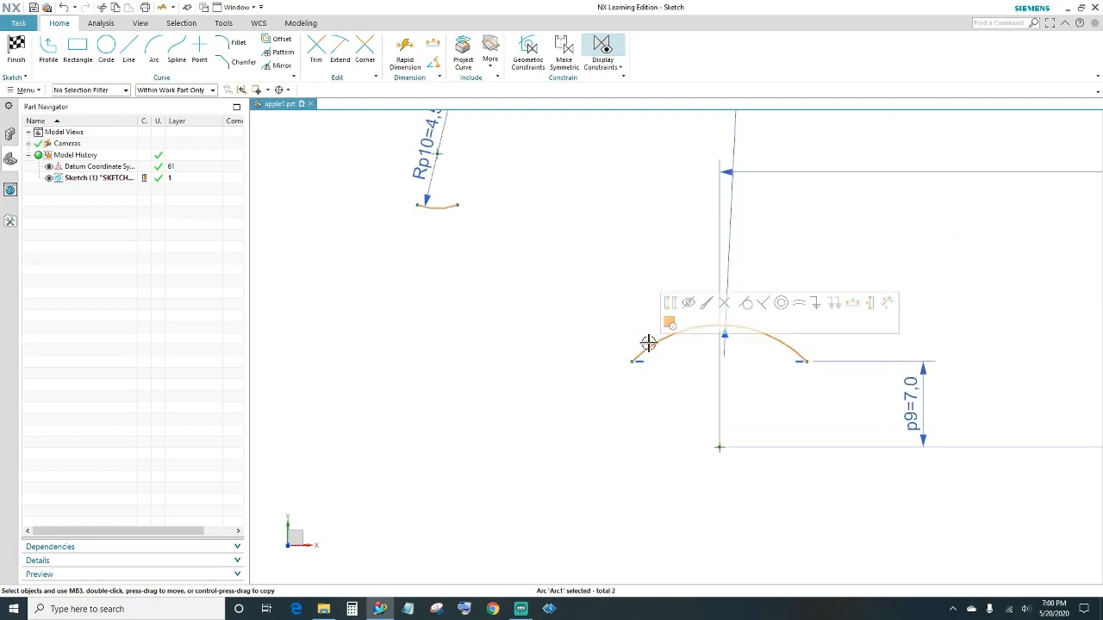
pyautogui.click(746, 305)
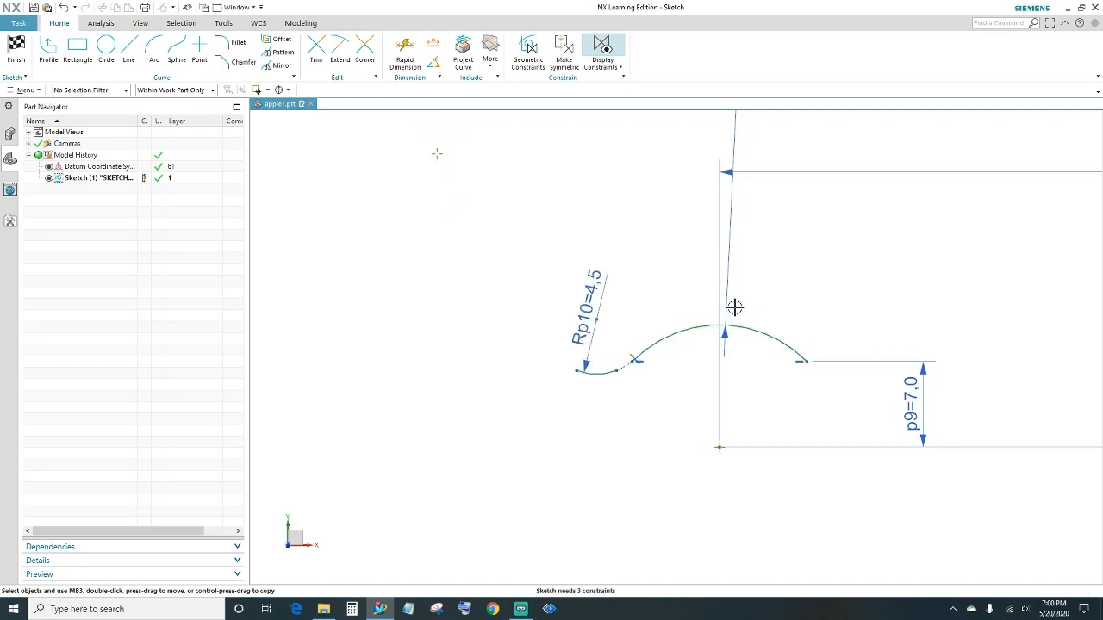
pyautogui.click(615, 370)
pyautogui.click(632, 360)
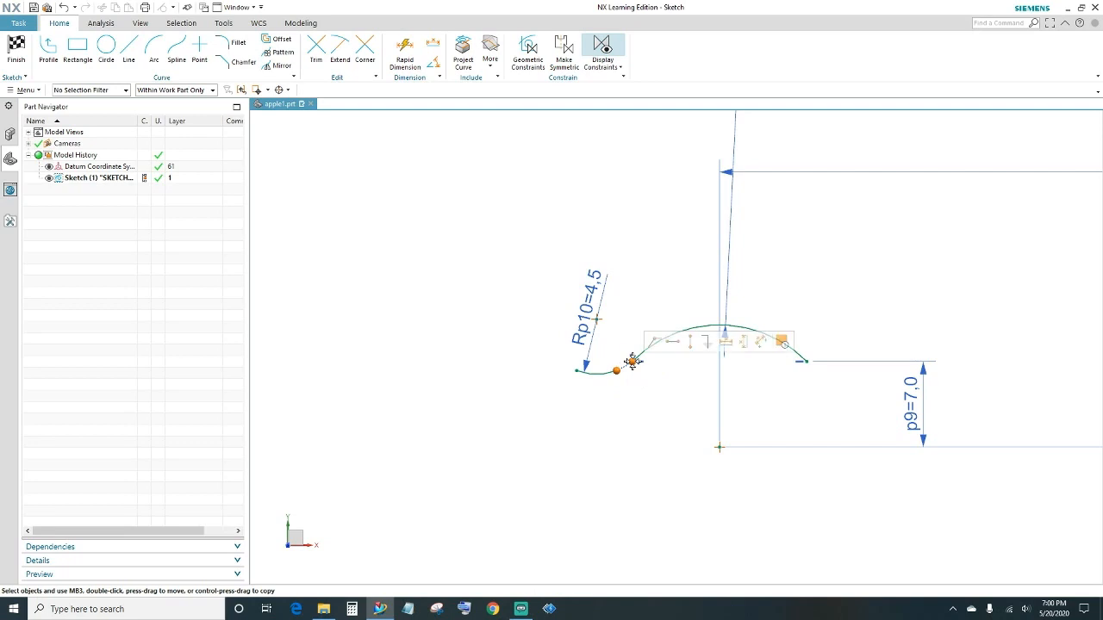
pyautogui.click(653, 344)
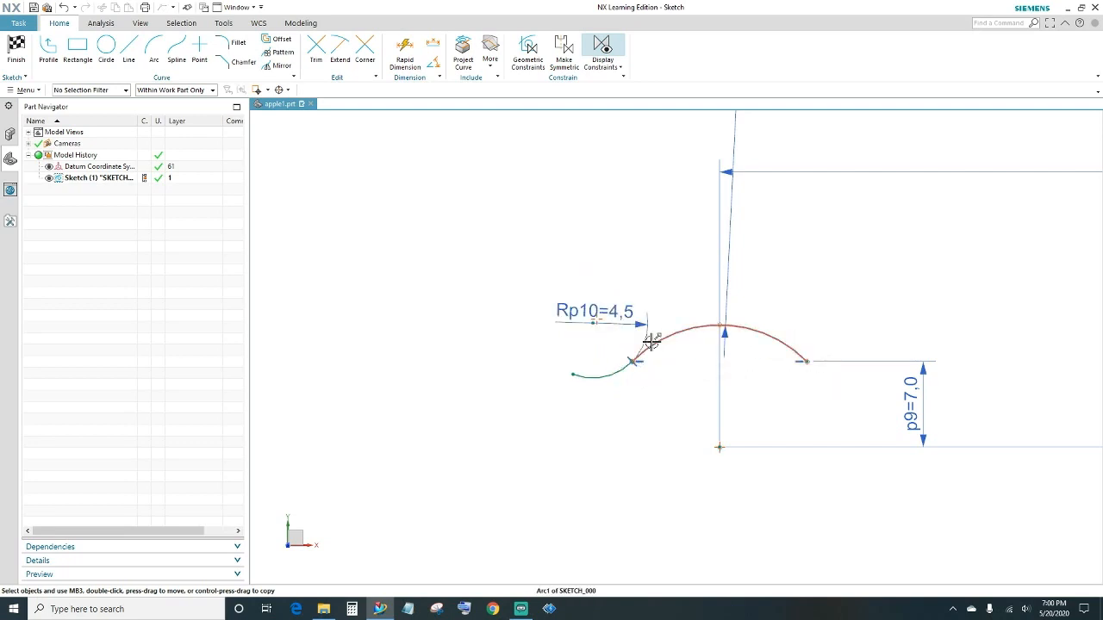
# Step: Constrain the 4.5 mm arc's two endpoints with Horizontal Alignment
pyautogui.click(574, 374)
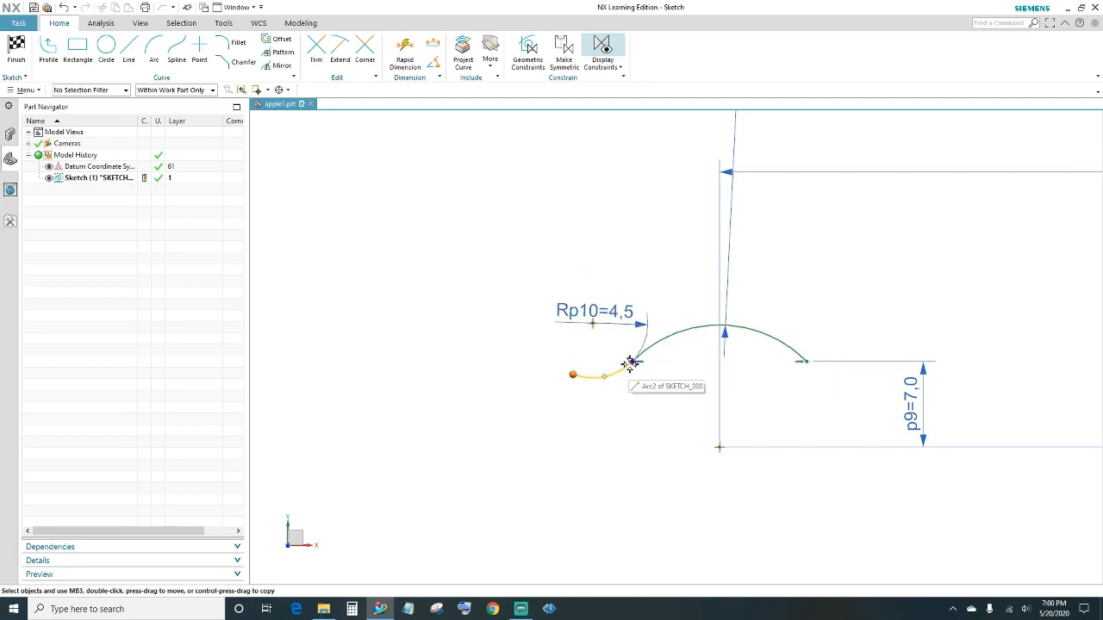
pyautogui.click(632, 361)
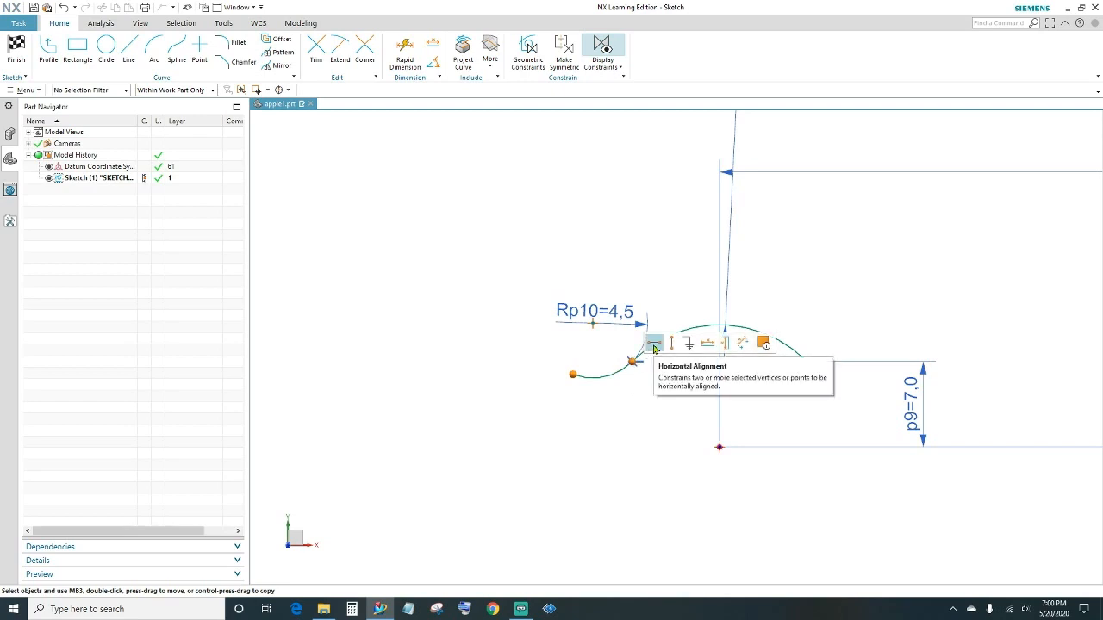
pyautogui.click(654, 345)
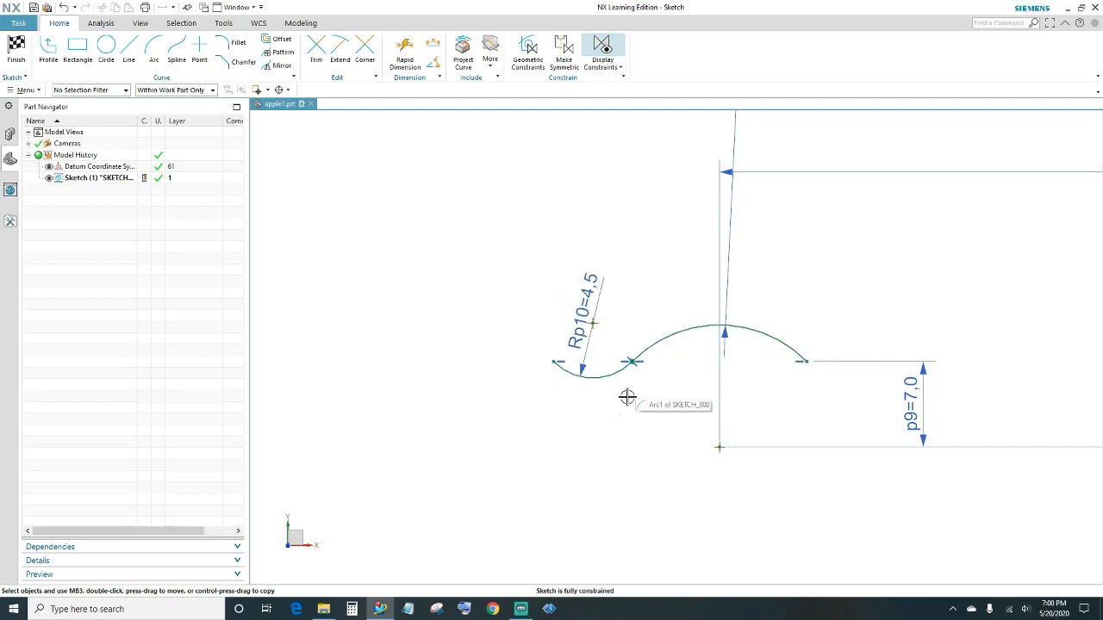
# Step: Sketch a third, upward-bulging arc to the left of the 4.5 mm arc
pyautogui.click(153, 47)
pyautogui.click(396, 365)
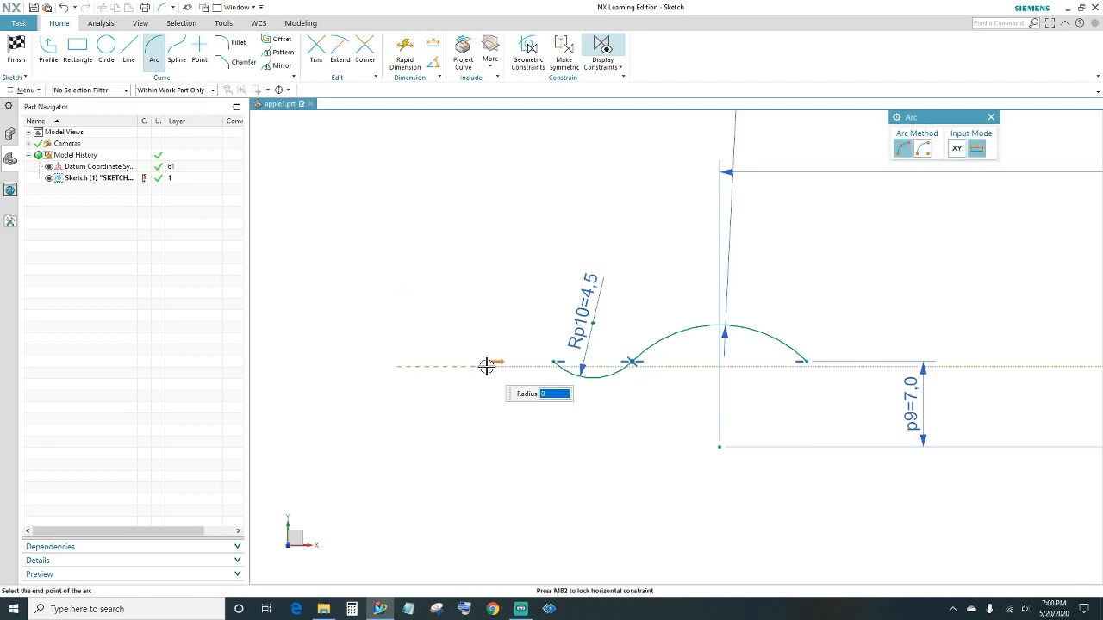
pyautogui.click(455, 341)
pyautogui.press('Escape')
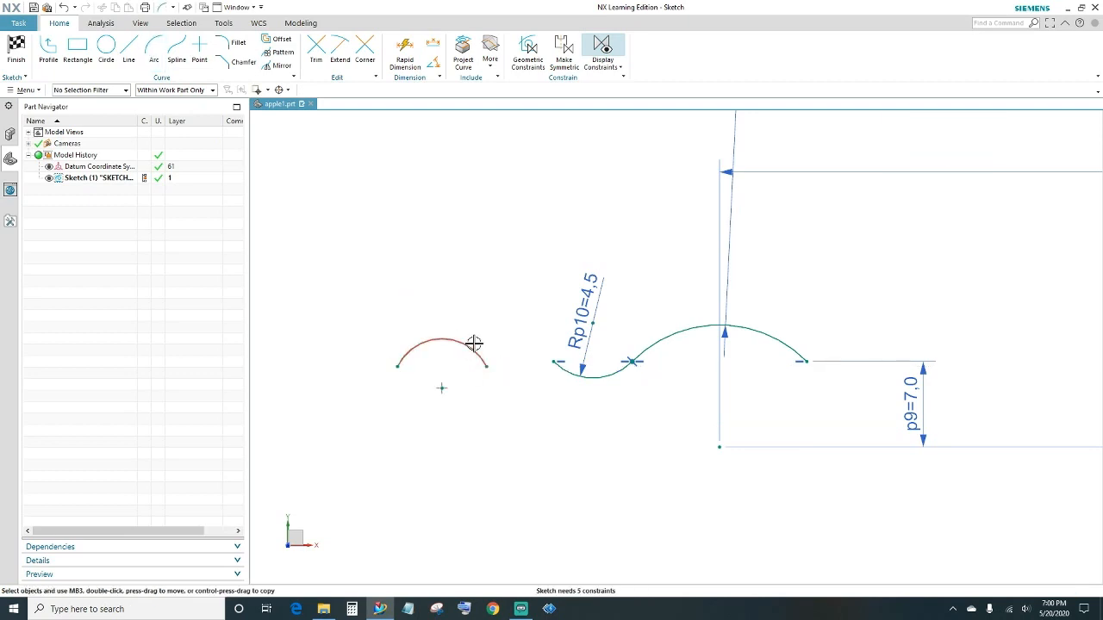
# Step: Constrain the third arc to have the same radius as the first 10 mm arc
pyautogui.click(703, 324)
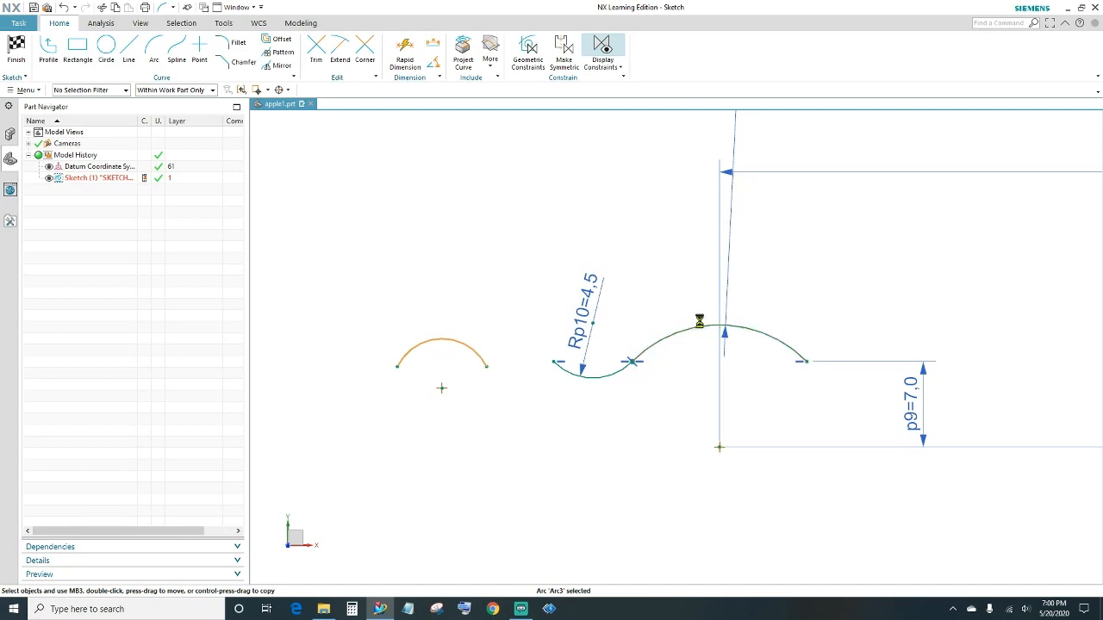
pyautogui.click(701, 324)
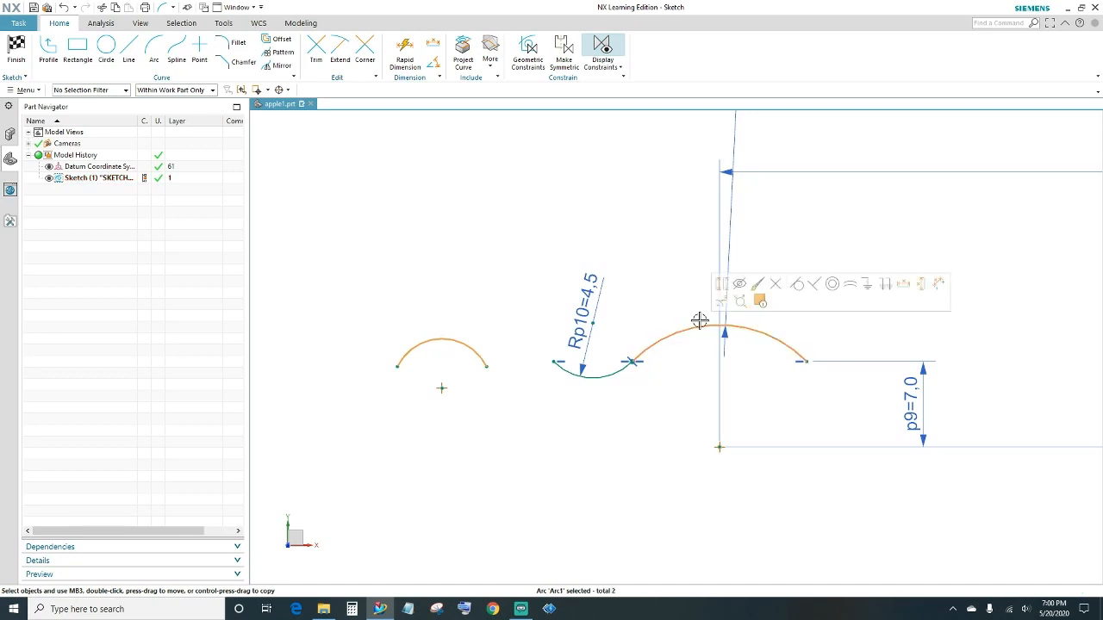
pyautogui.click(850, 284)
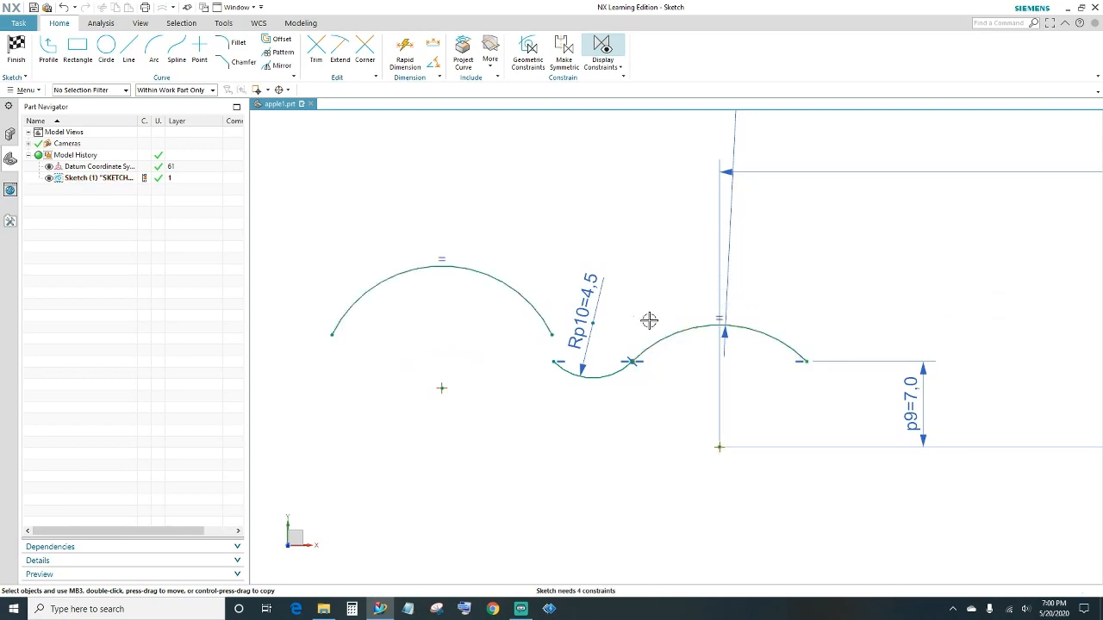
# Step: Make the third arc tangent to the 4.5 mm arc and its right endpoint coincident with that arc's left endpoint
pyautogui.click(528, 296)
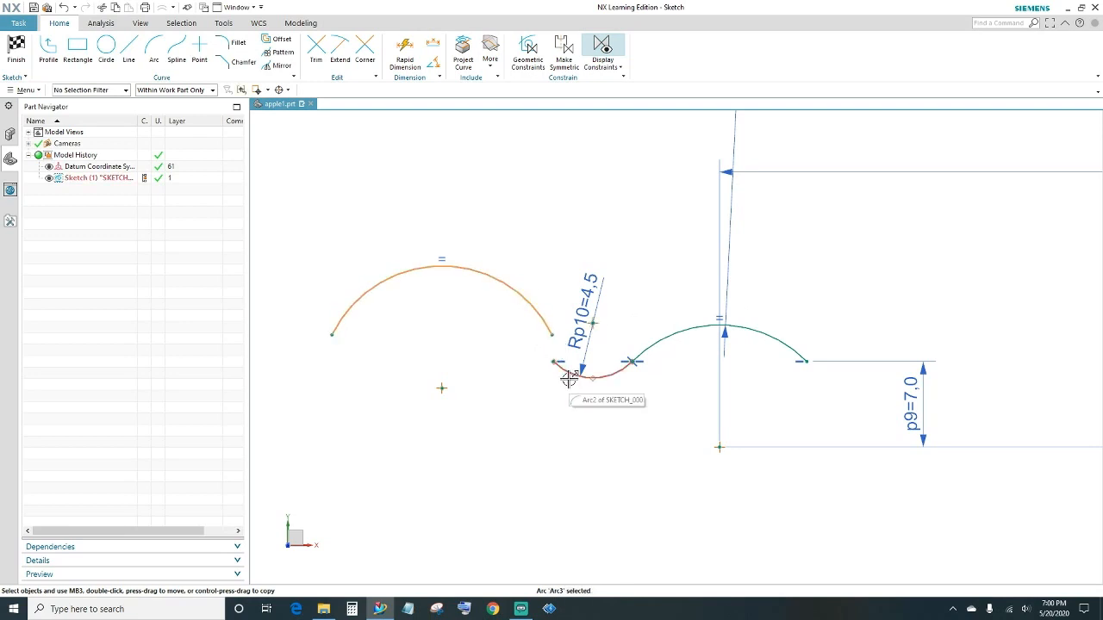
pyautogui.click(569, 373)
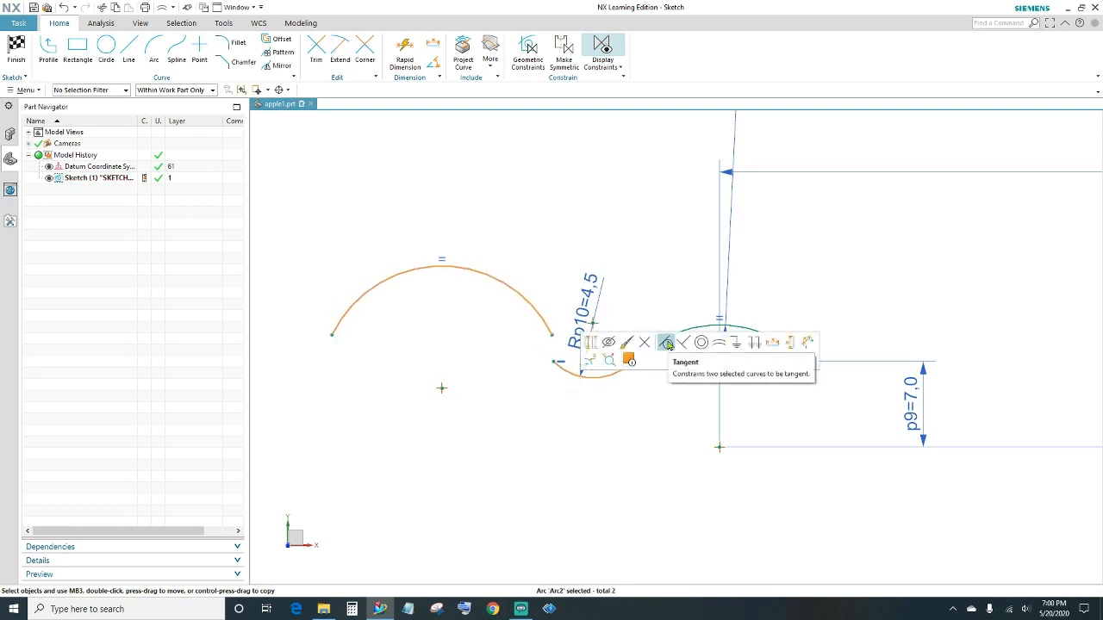
pyautogui.click(665, 342)
pyautogui.click(539, 341)
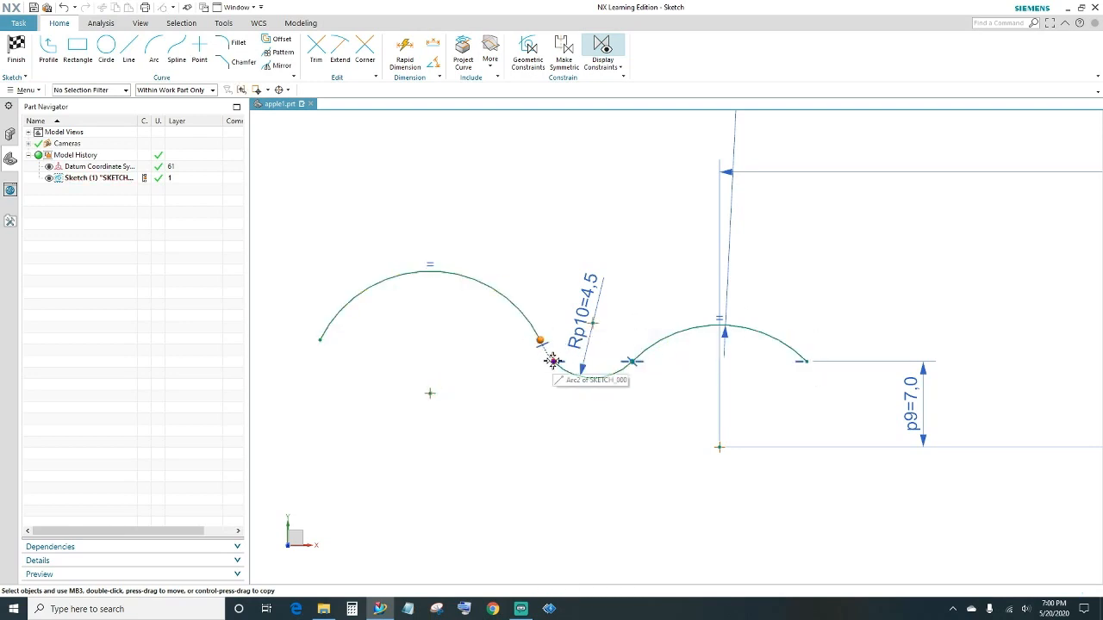
pyautogui.click(553, 361)
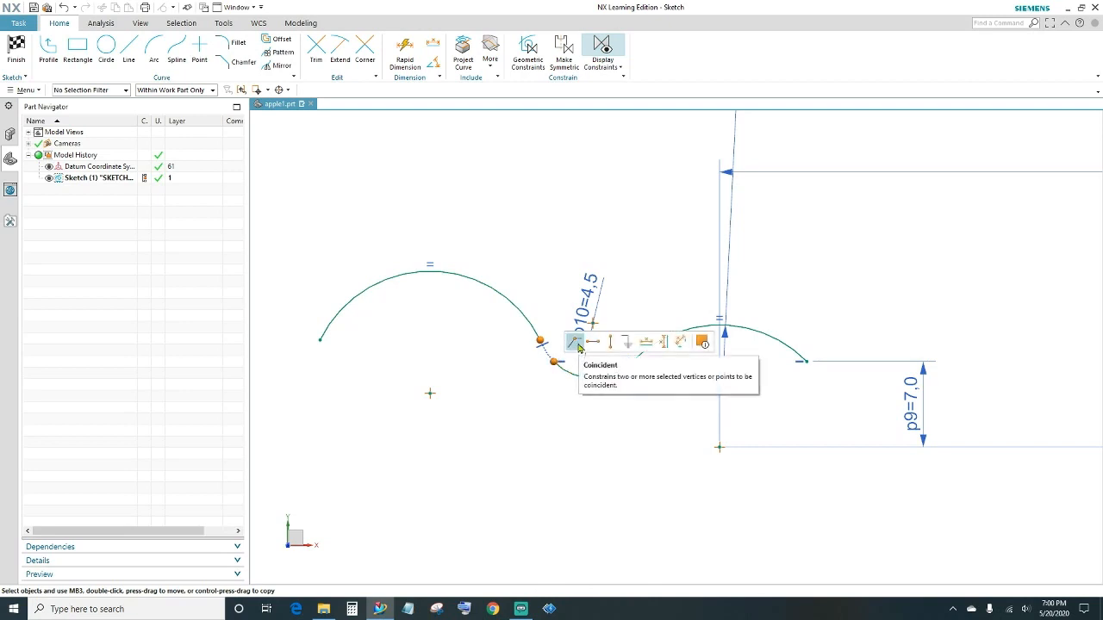
pyautogui.click(576, 345)
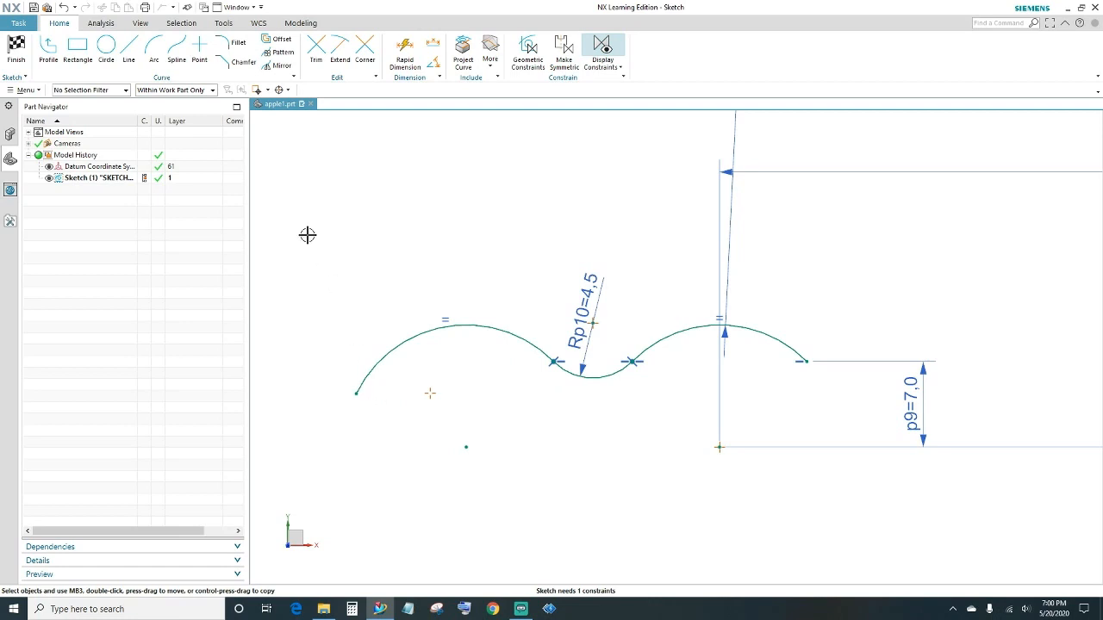
# Step: Dimension the vertical distance between the third arc's left endpoint and its center as 4 mm
pyautogui.click(403, 49)
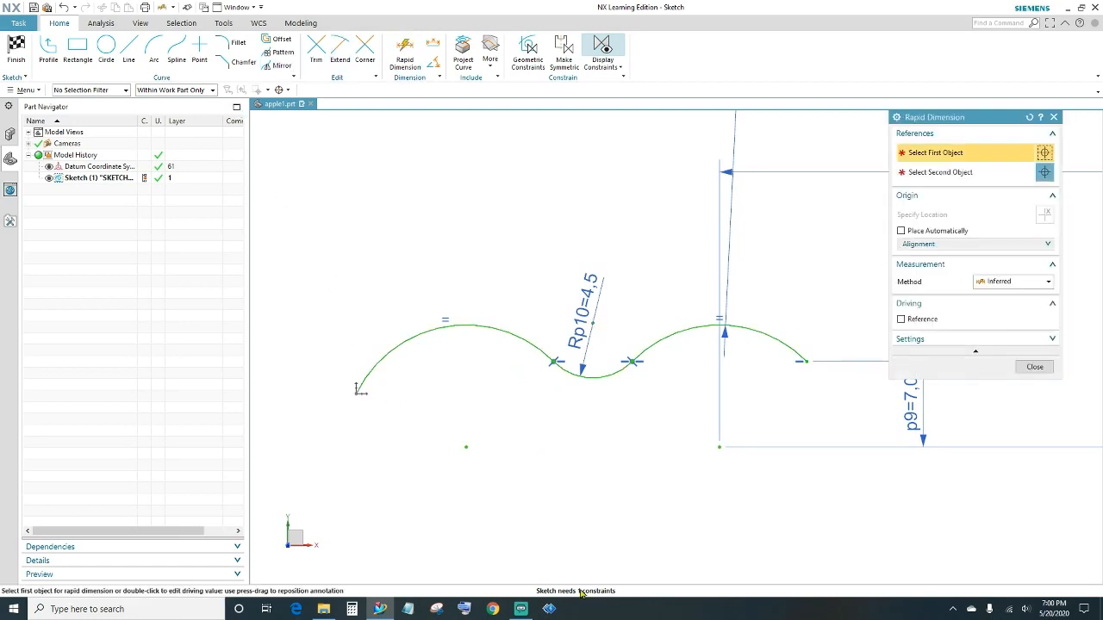
pyautogui.click(358, 390)
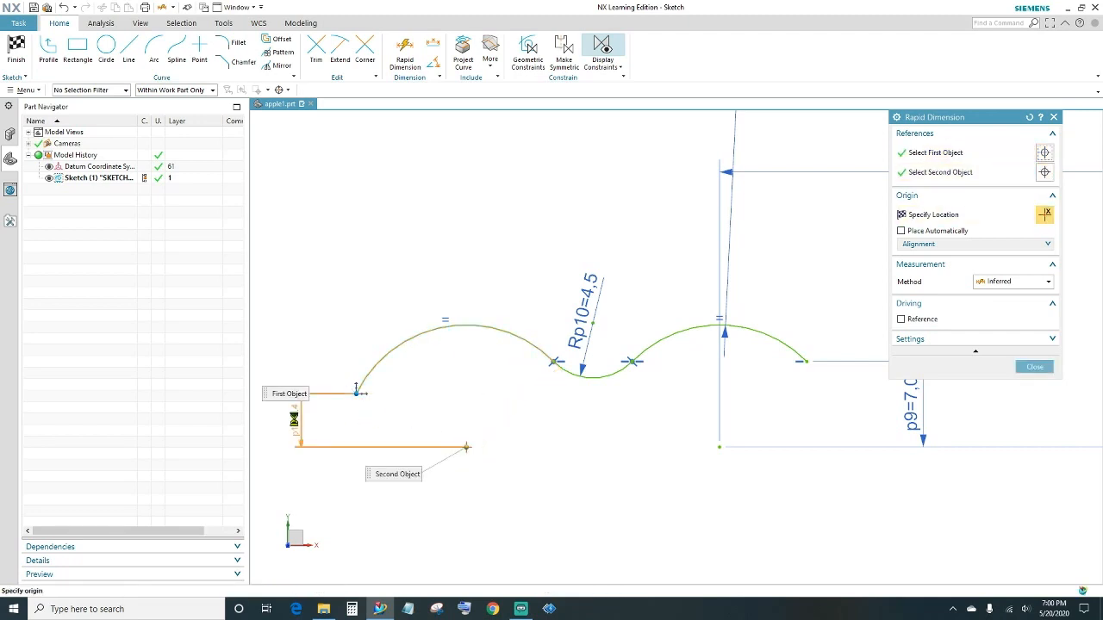
pyautogui.click(294, 418)
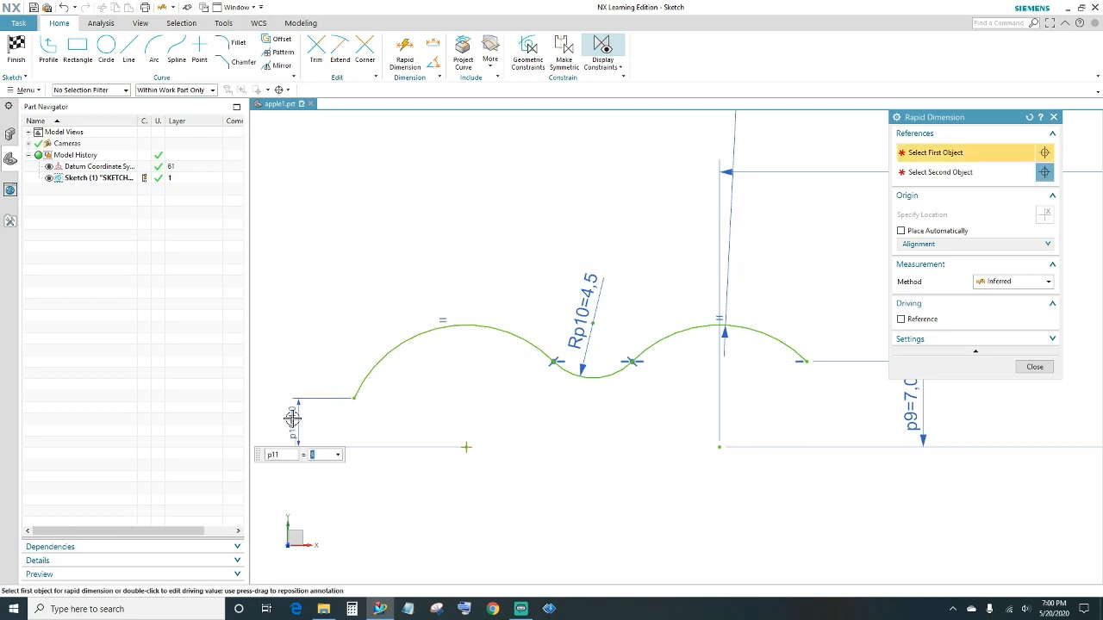
pyautogui.click(1035, 367)
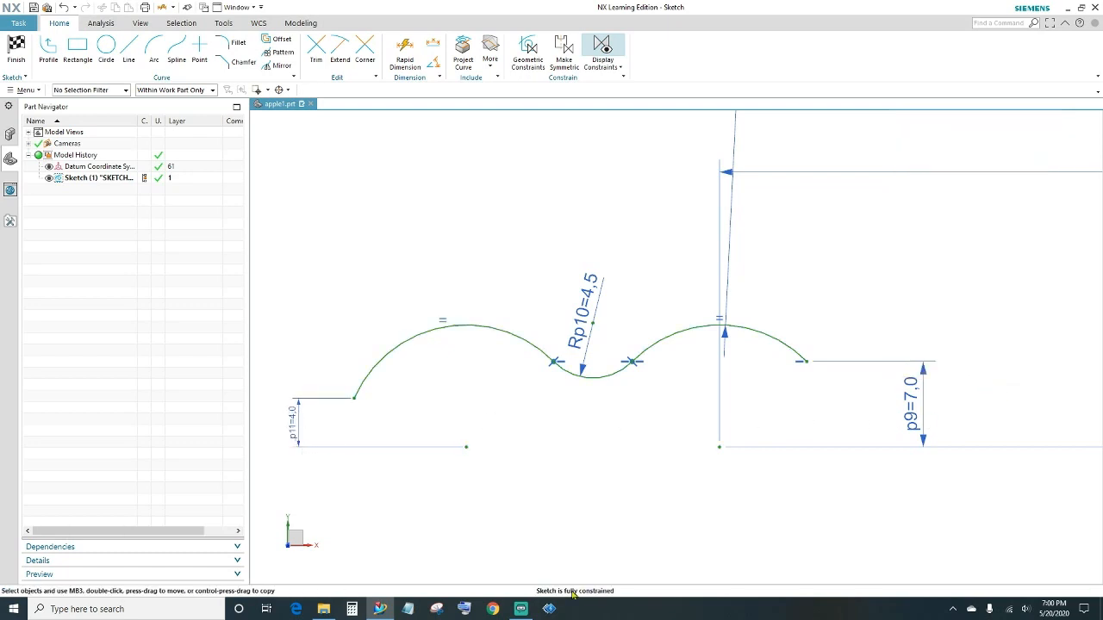
# Step: Sketch a fourth arc of about 25 mm radius, bulging left, below the left end of the third arc
pyautogui.scroll(5, 543, 430)
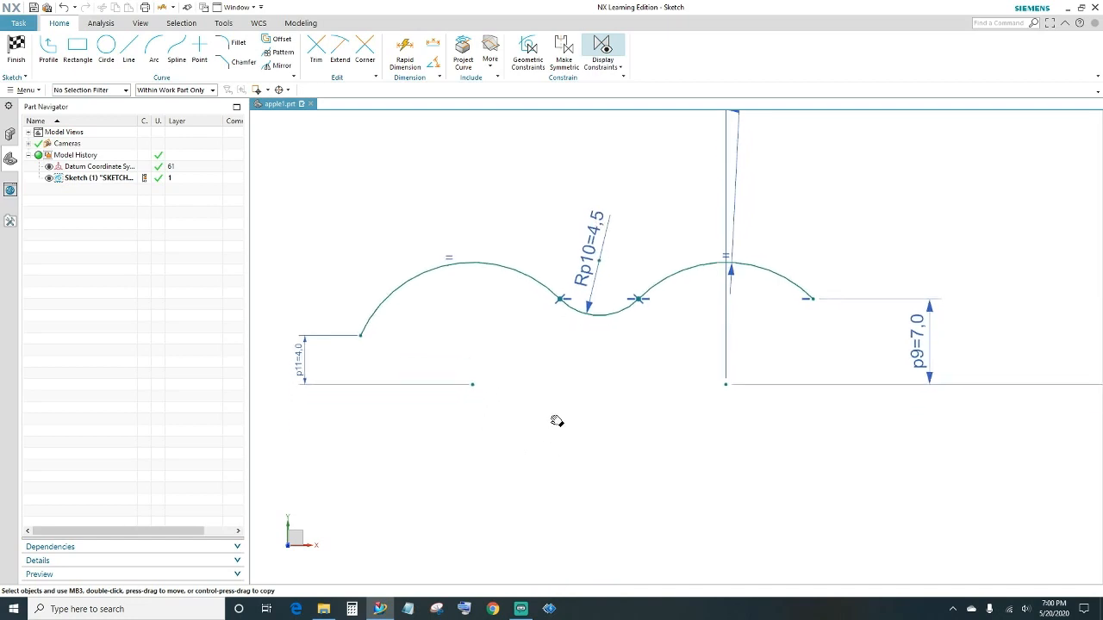
pyautogui.scroll(2, 465, 405)
pyautogui.keyDown('shift'); pyautogui.moveTo(488, 460); pyautogui.dragTo(495, 386, button='middle'); pyautogui.keyUp('shift')
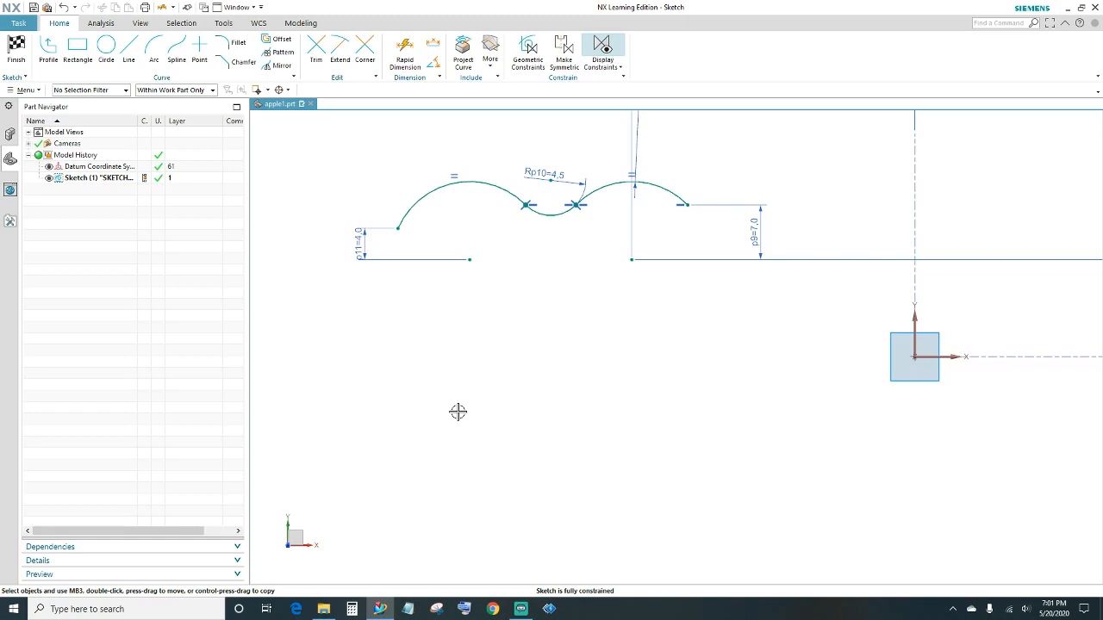
pyautogui.click(153, 51)
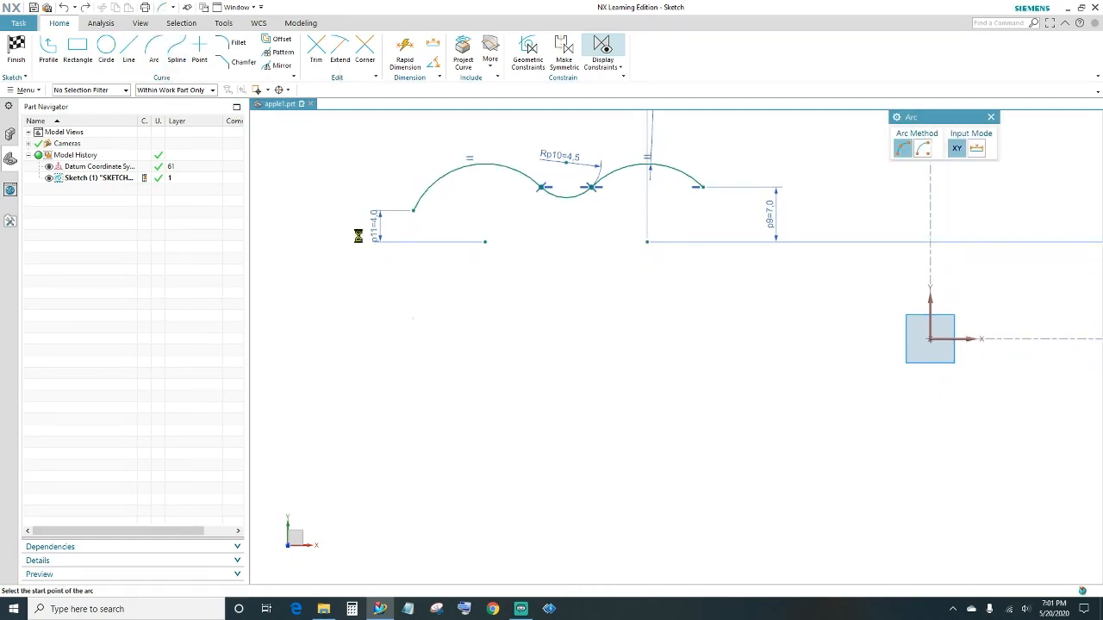
pyautogui.click(428, 262)
pyautogui.click(507, 377)
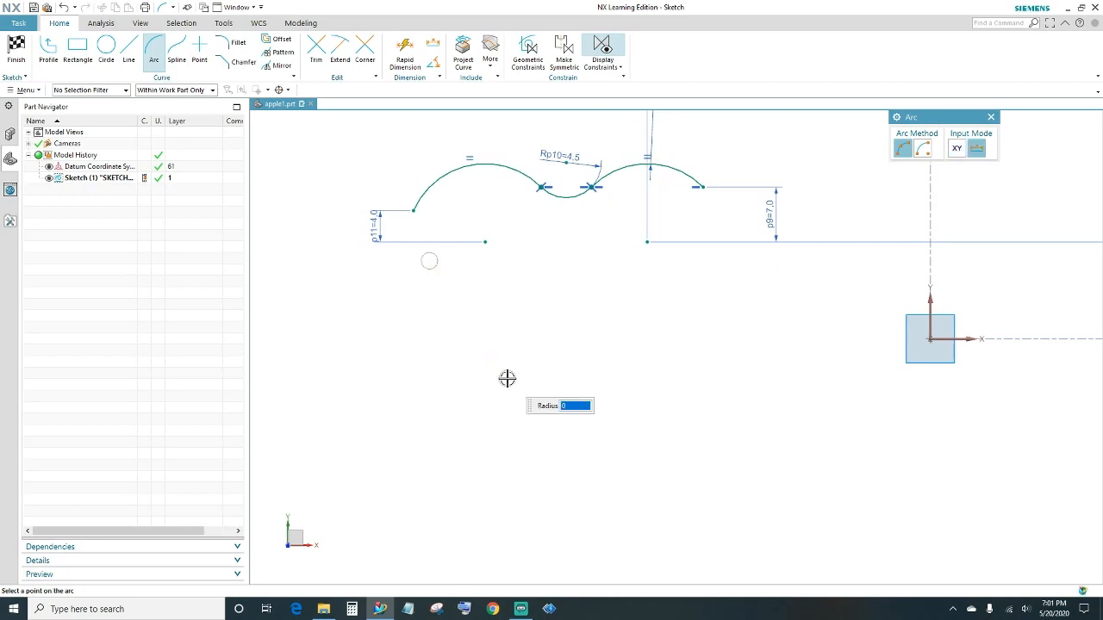
pyautogui.click(459, 330)
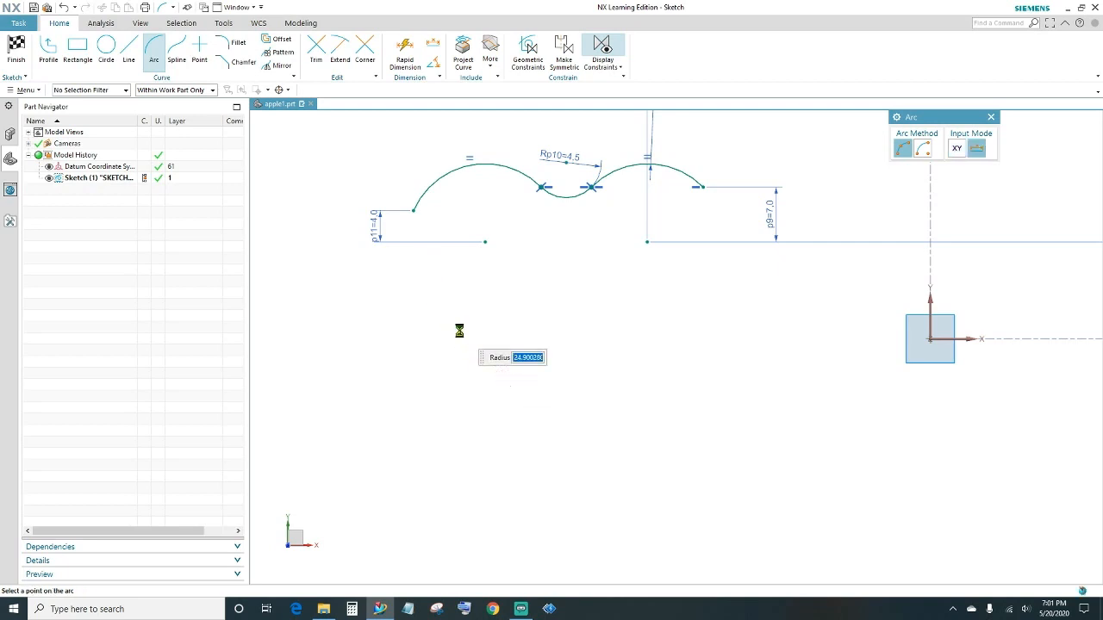
pyautogui.press('Escape')
# Step: Dimension the fourth arc's radius as 29 mm
pyautogui.click(404, 53)
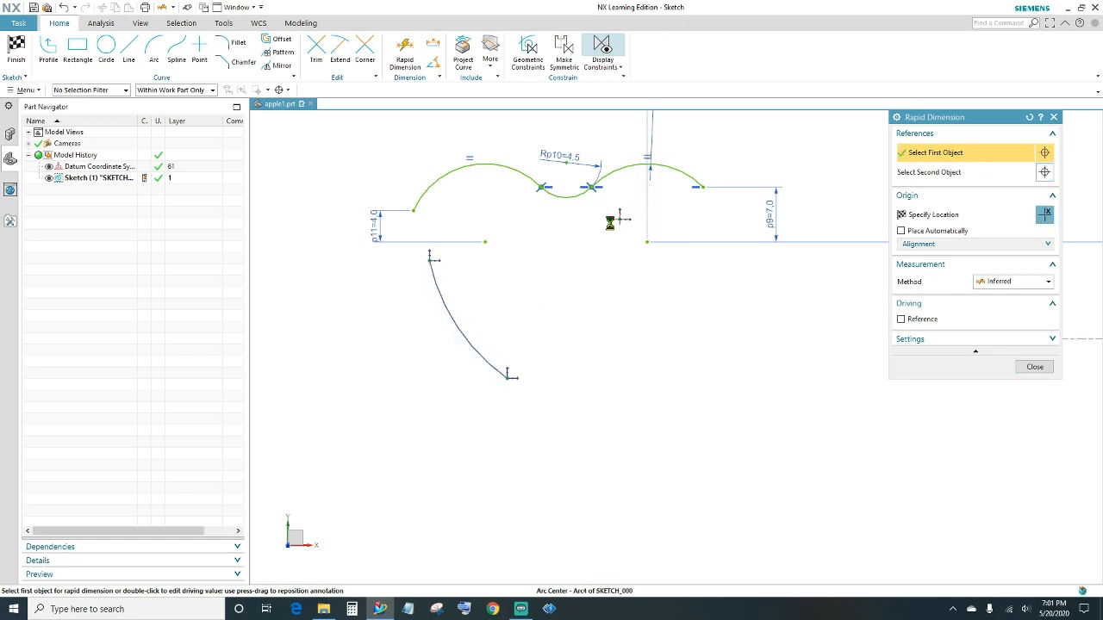
pyautogui.click(456, 324)
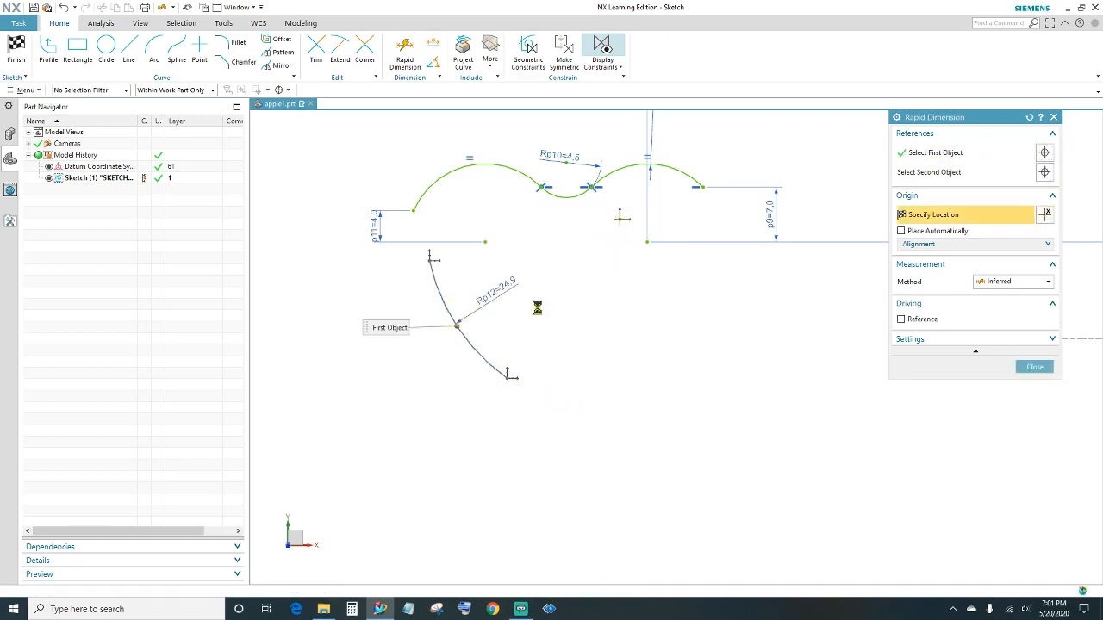
pyautogui.click(536, 308)
pyautogui.write('2')
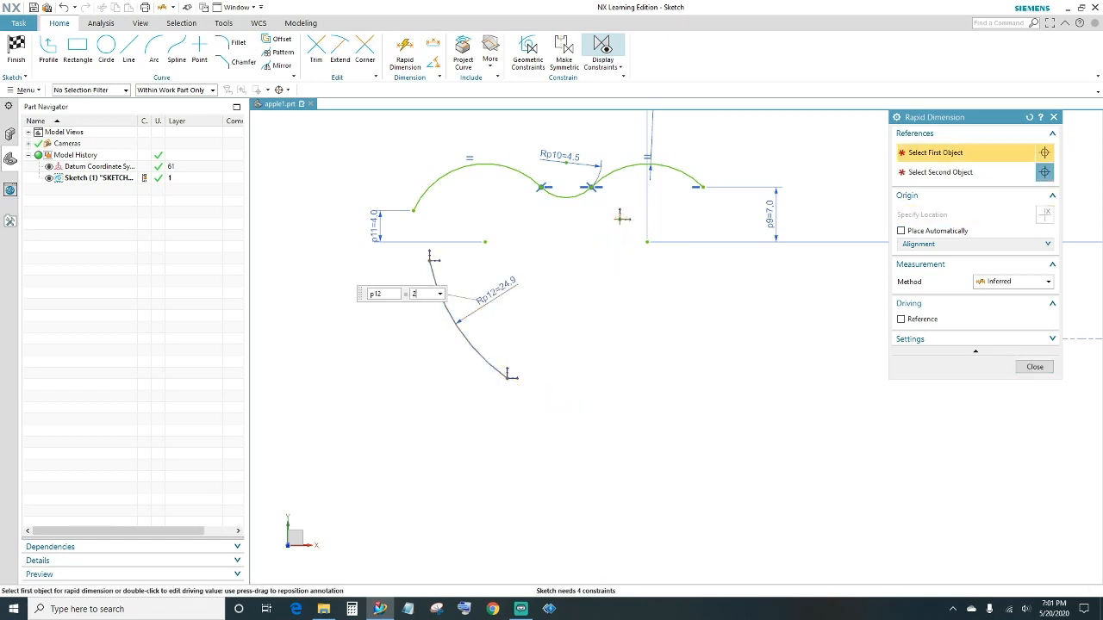
pyautogui.write('9')
pyautogui.press('Return')
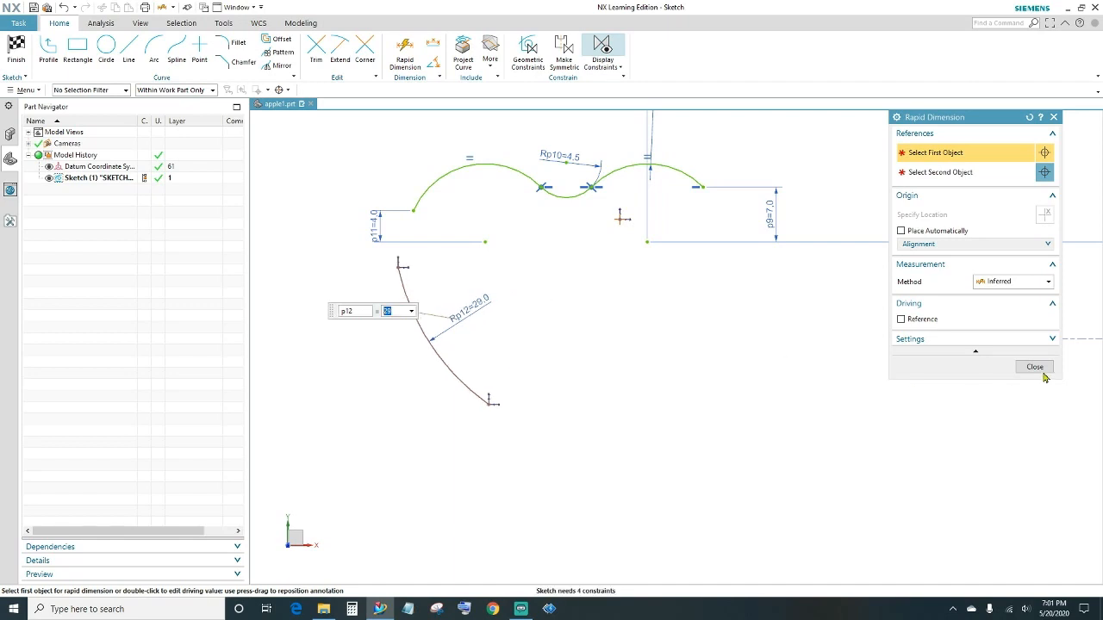
pyautogui.click(1034, 367)
# Step: Make the fourth arc tangent to the third arc and its upper endpoint coincident with the third arc's left endpoint
pyautogui.click(401, 299)
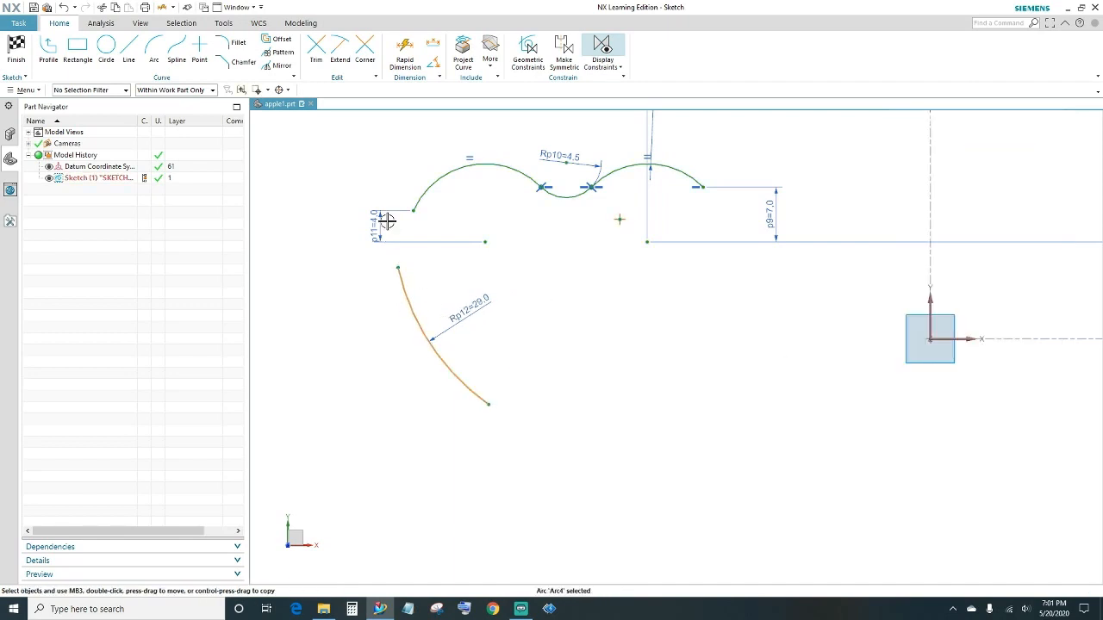
pyautogui.click(417, 190)
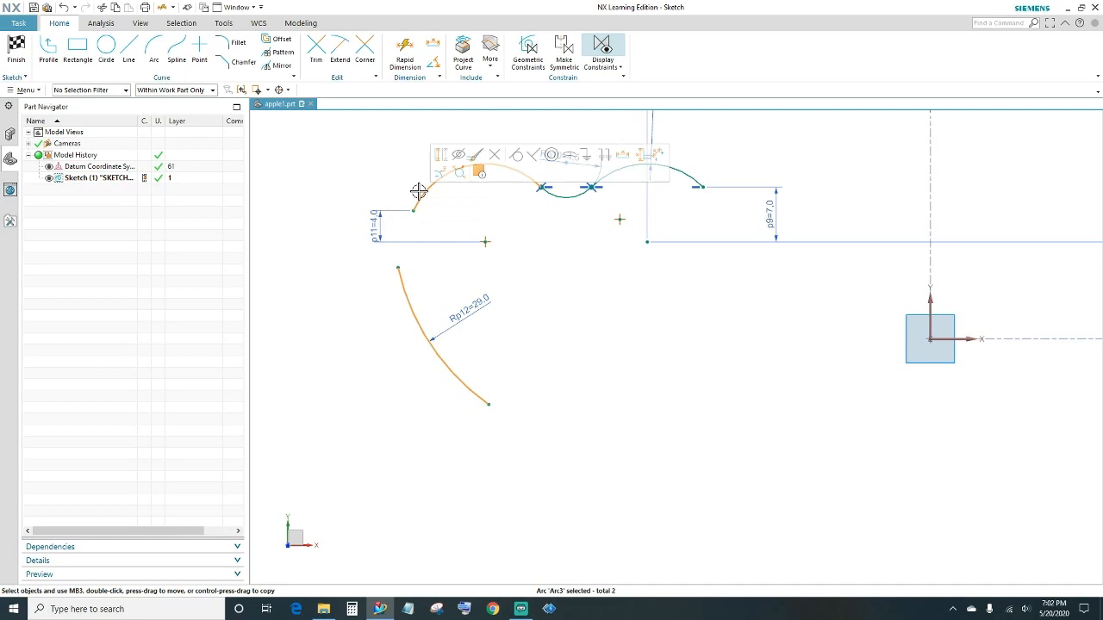
pyautogui.click(518, 155)
pyautogui.click(410, 265)
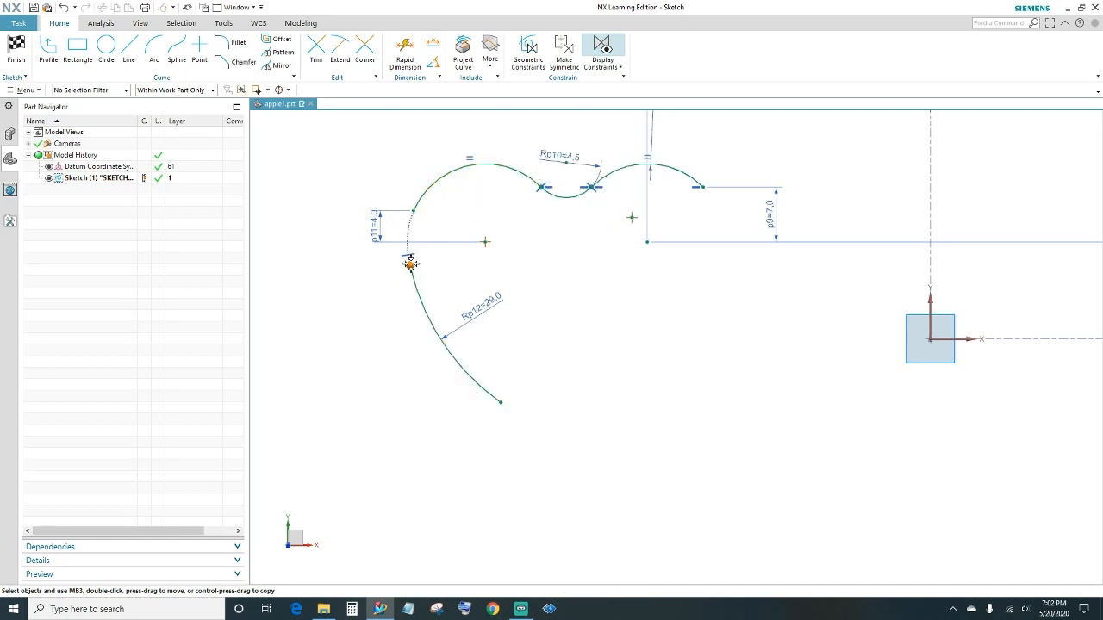
pyautogui.click(414, 211)
pyautogui.click(436, 196)
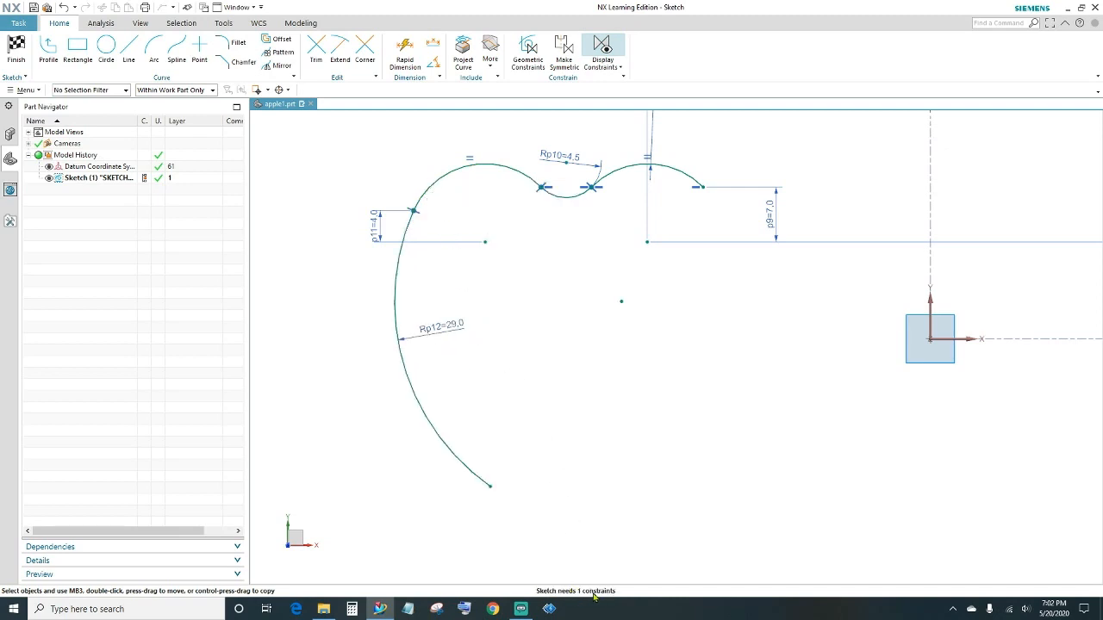
# Step: Vertically align the 29 mm arc's lower endpoint with the third arc's center
pyautogui.click(491, 486)
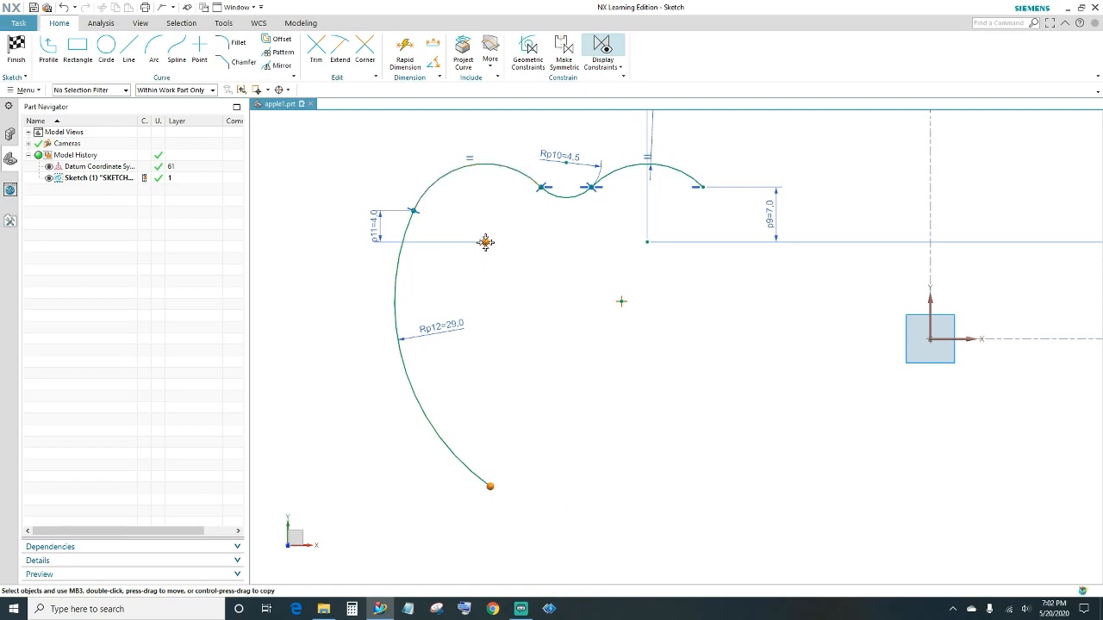
pyautogui.click(485, 242)
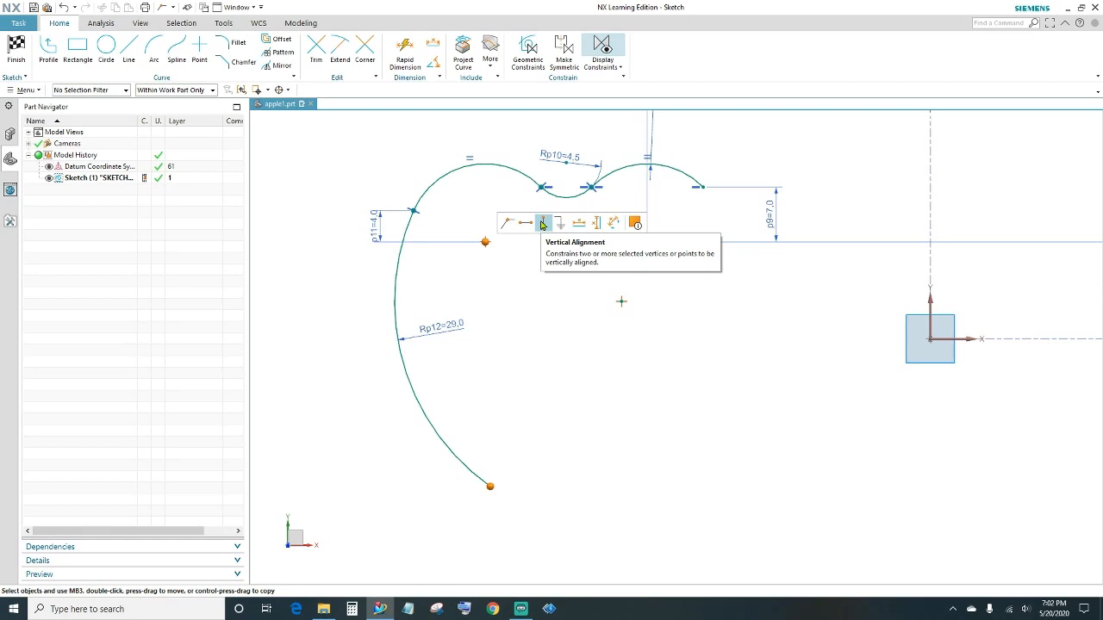
pyautogui.click(542, 224)
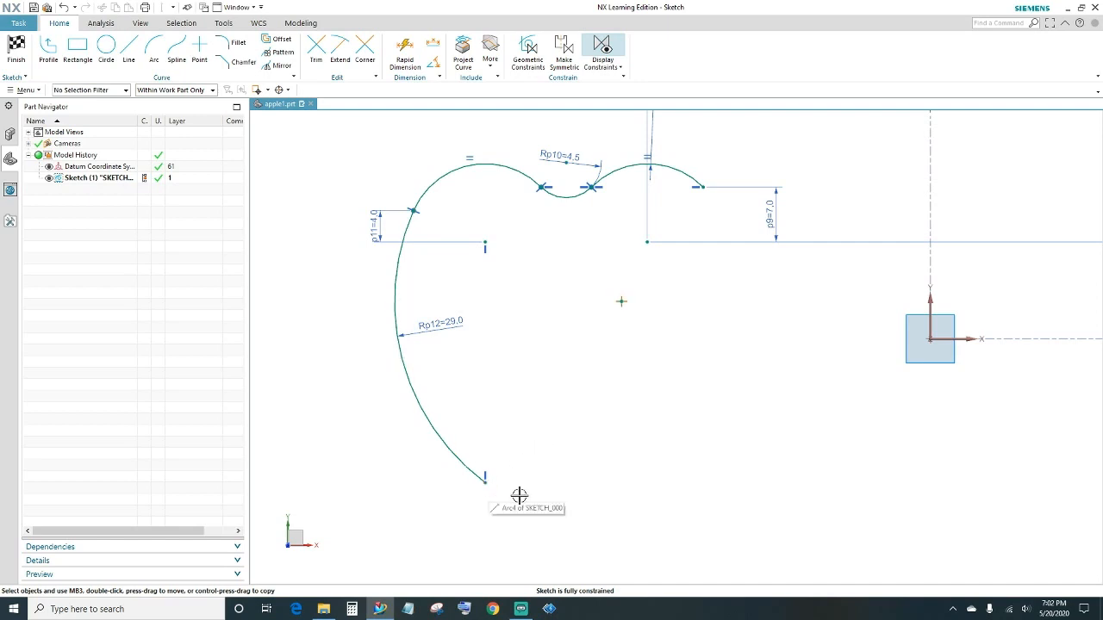
# Step: Sketch a small downward-bulging arc of about 3 mm radius just right of the 29 mm arc's lower endpoint
pyautogui.click(153, 51)
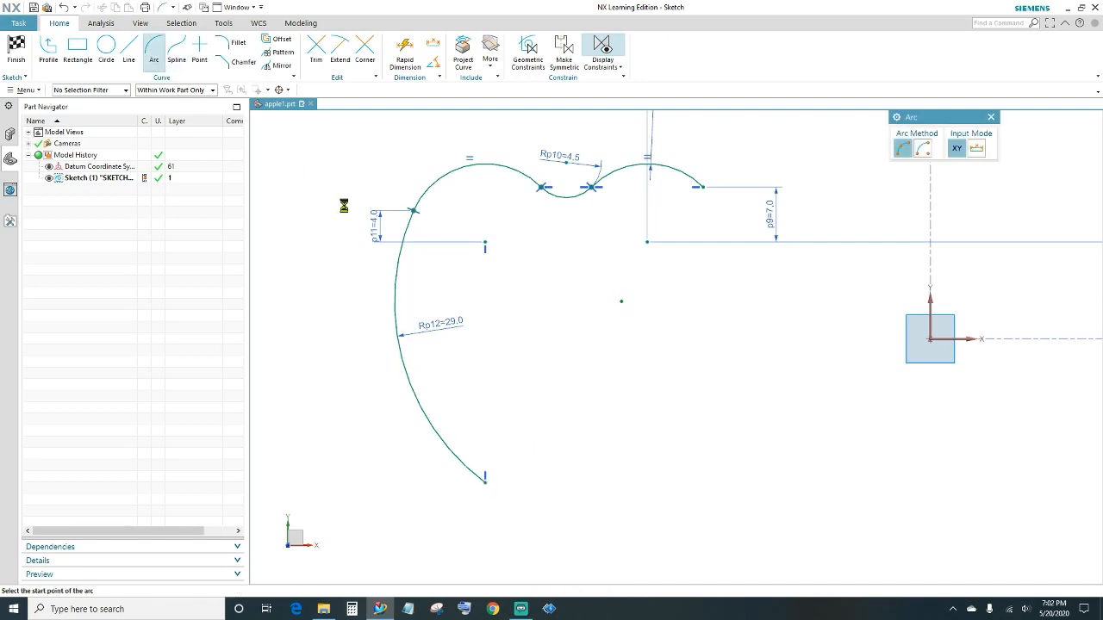
pyautogui.click(503, 489)
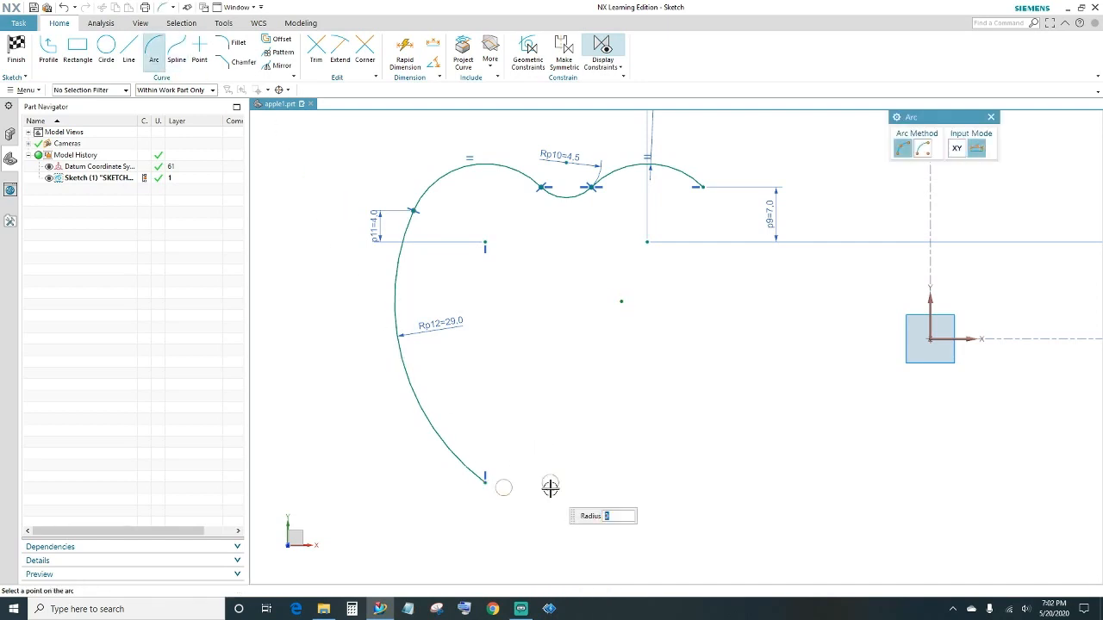
pyautogui.click(541, 496)
pyautogui.press('Escape')
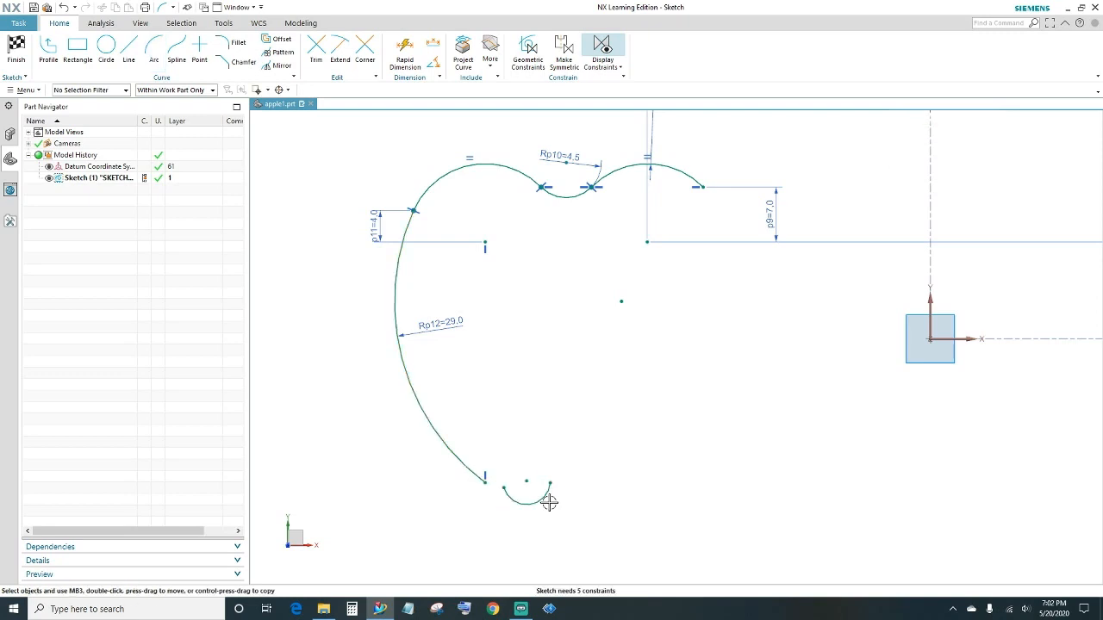
# Step: Dimension the small bottom arc's radius as 4.5 mm
pyautogui.click(405, 57)
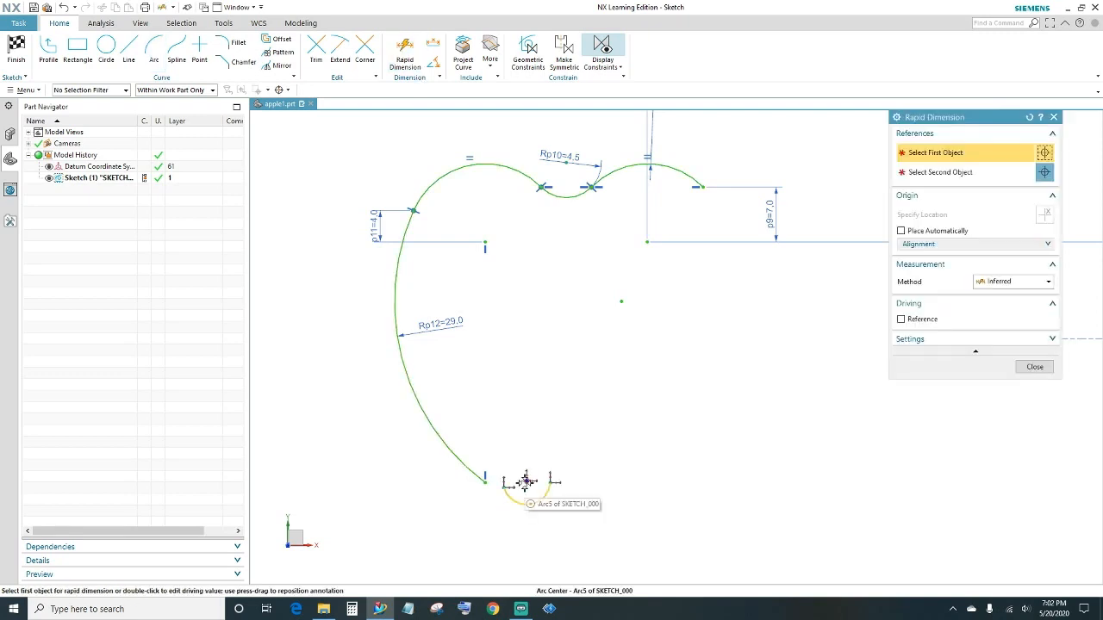
pyautogui.click(525, 482)
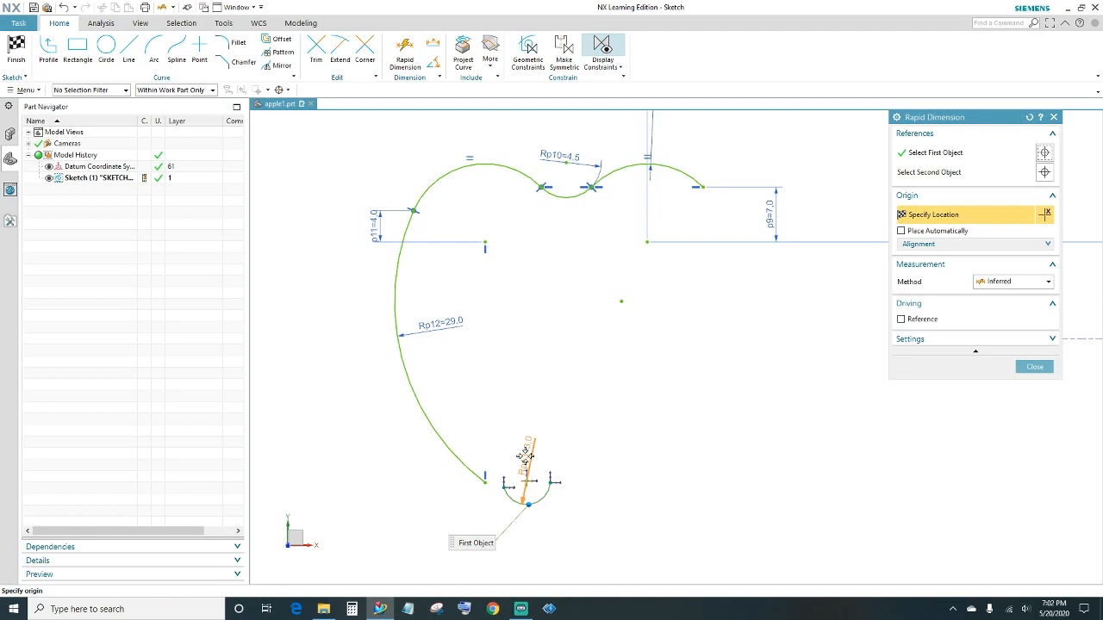
pyautogui.click(525, 457)
pyautogui.write('4.5')
pyautogui.press('Return')
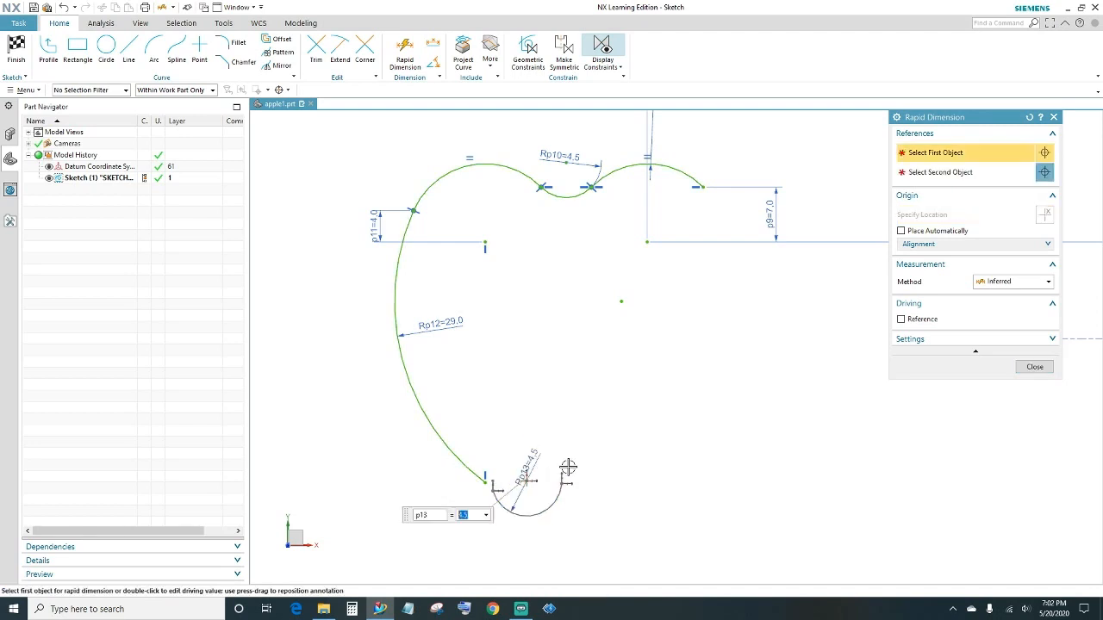
pyautogui.middleClick(563, 532)
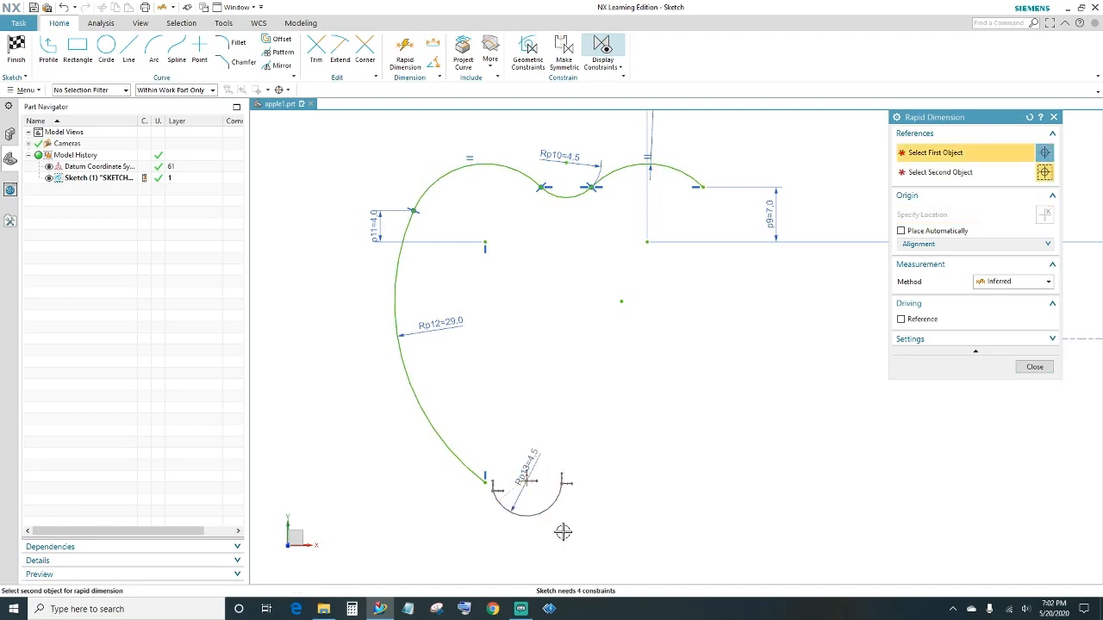
pyautogui.middleClick(563, 531)
pyautogui.click(1024, 369)
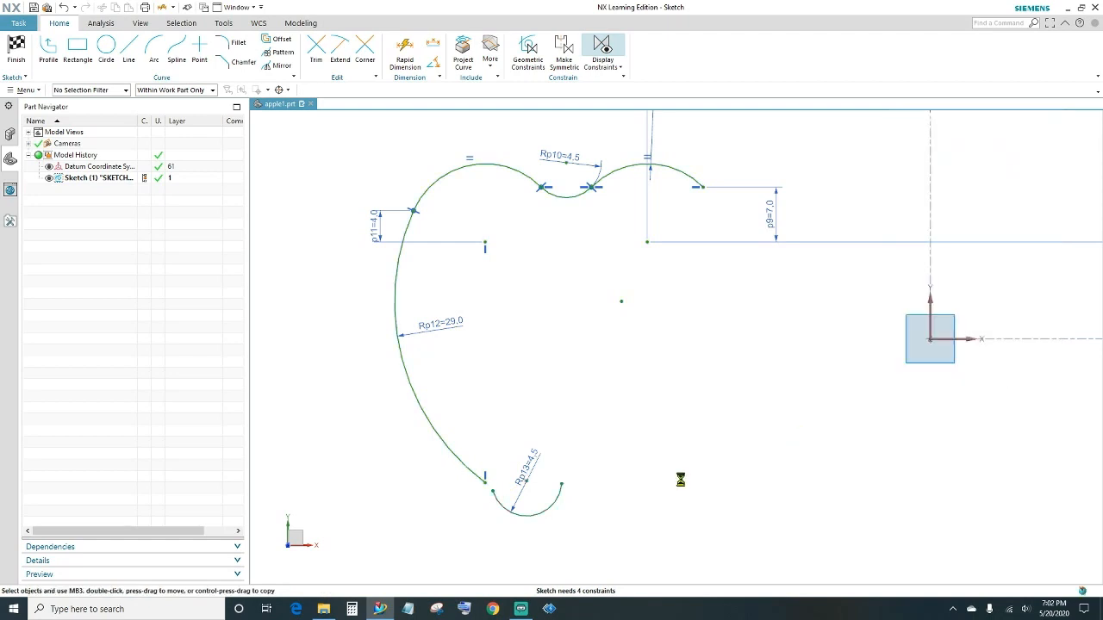
# Step: Horizontally align the two endpoints of the bottom 4.5 mm arc
pyautogui.click(493, 492)
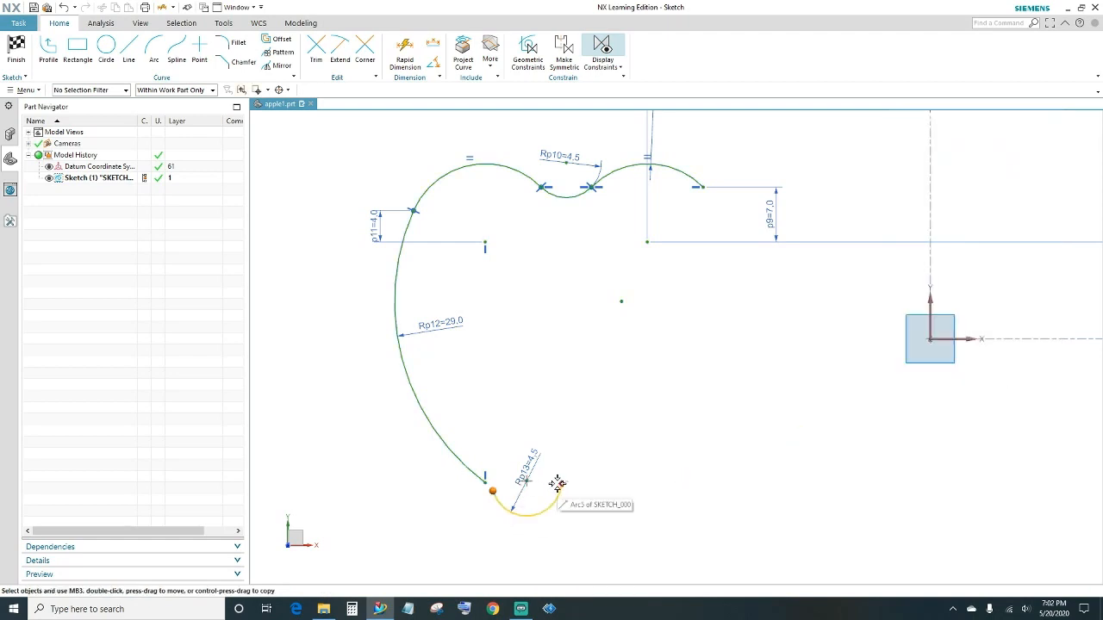
pyautogui.click(561, 485)
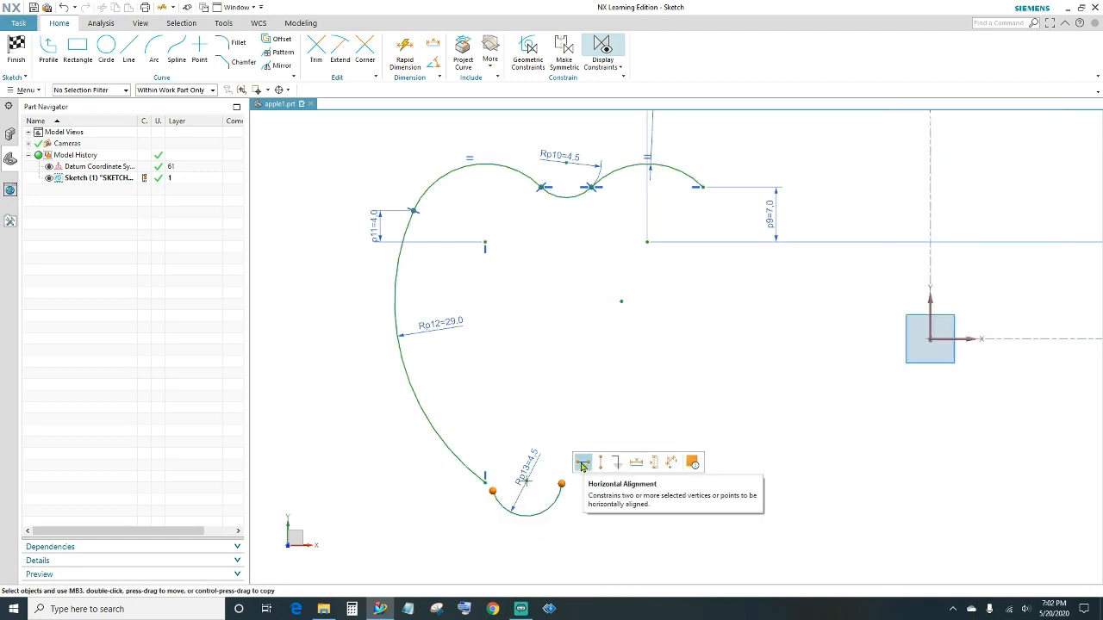
pyautogui.click(583, 466)
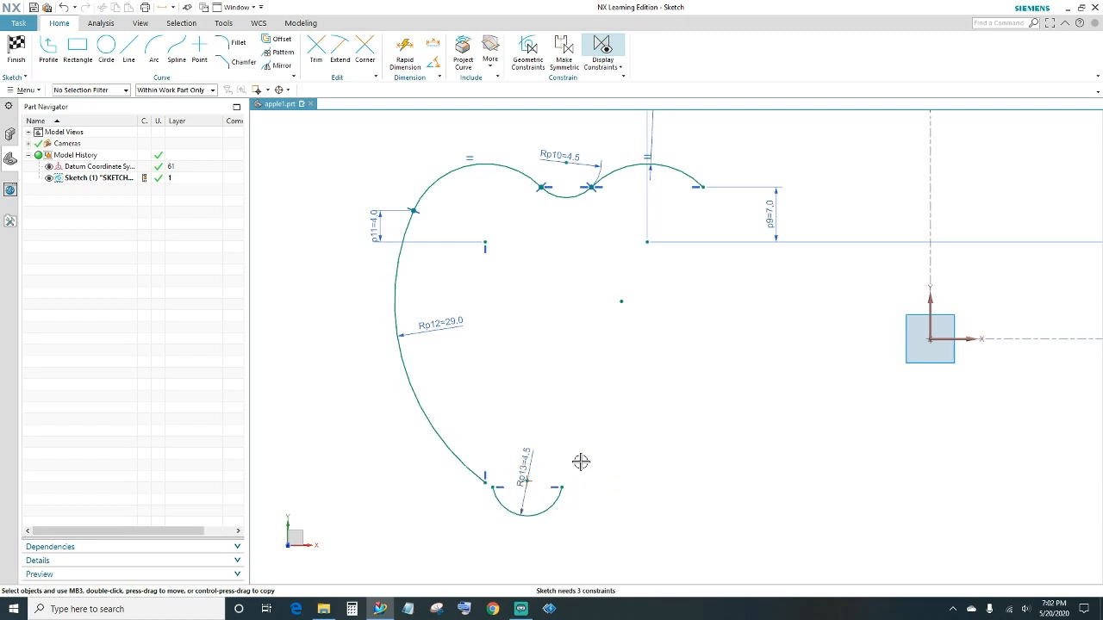
# Step: Make the bottom 4.5 mm arc tangent to the 29 mm arc and its left endpoint coincident with that arc's lower endpoint
pyautogui.click(494, 500)
pyautogui.click(470, 477)
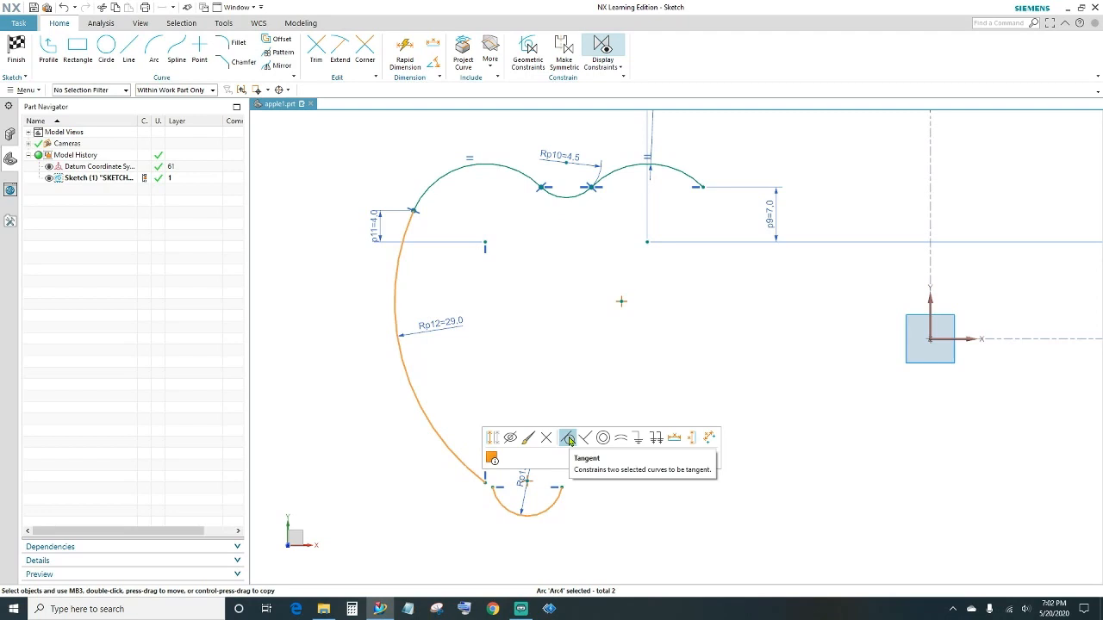
pyautogui.click(569, 440)
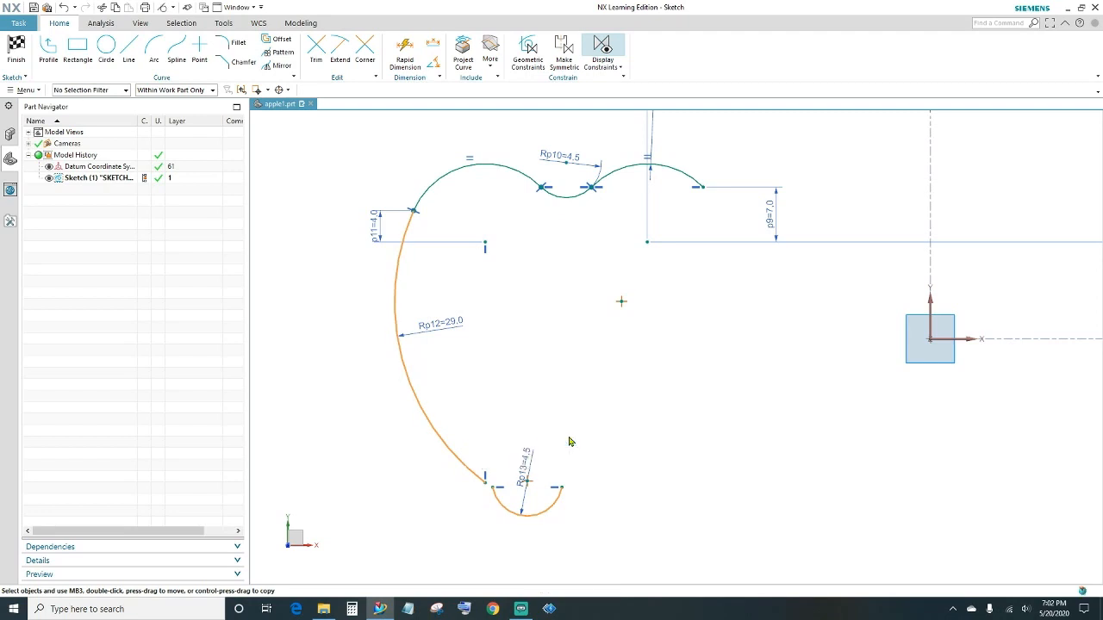
pyautogui.click(485, 481)
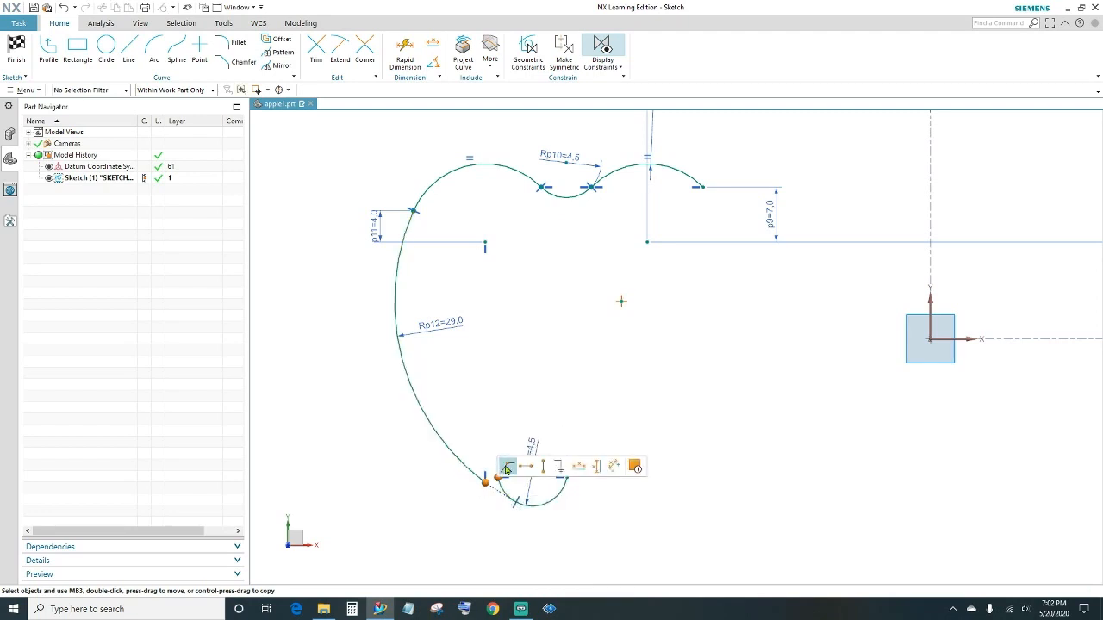
pyautogui.click(507, 468)
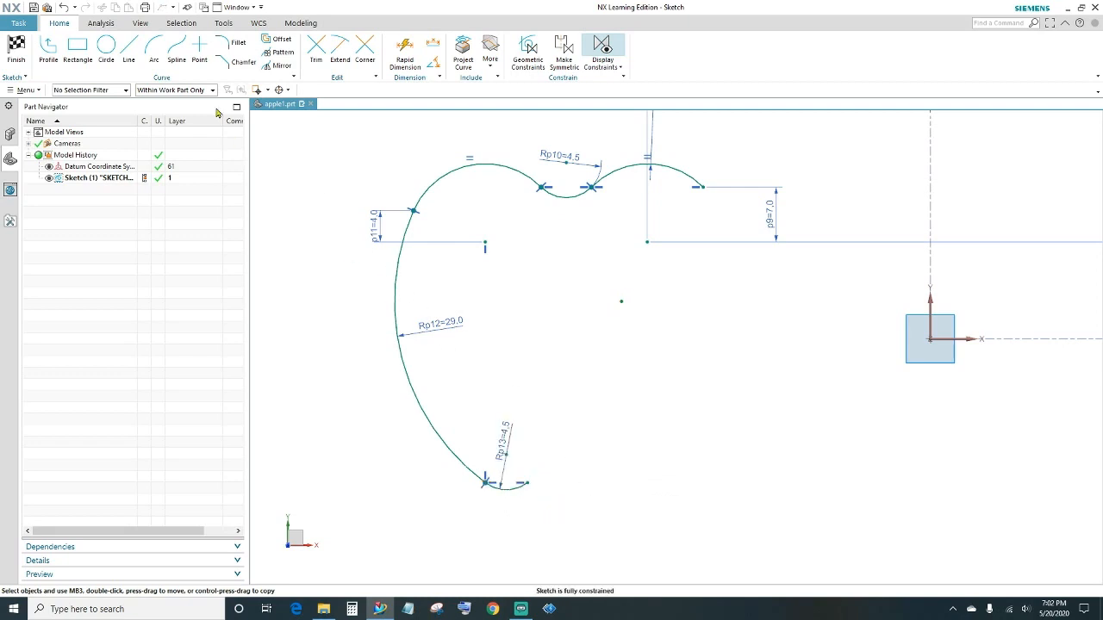
# Step: Sketch an upward-bulging arc of about 5.7 mm radius to the right of the bottom 4.5 mm arc
pyautogui.click(155, 52)
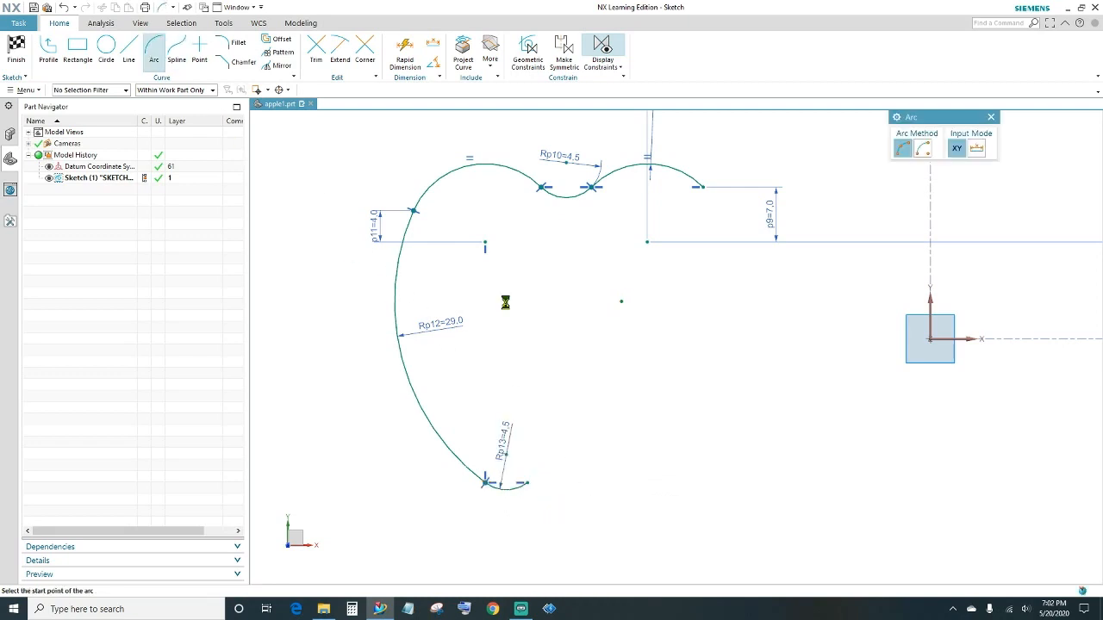
pyautogui.click(546, 483)
pyautogui.click(604, 481)
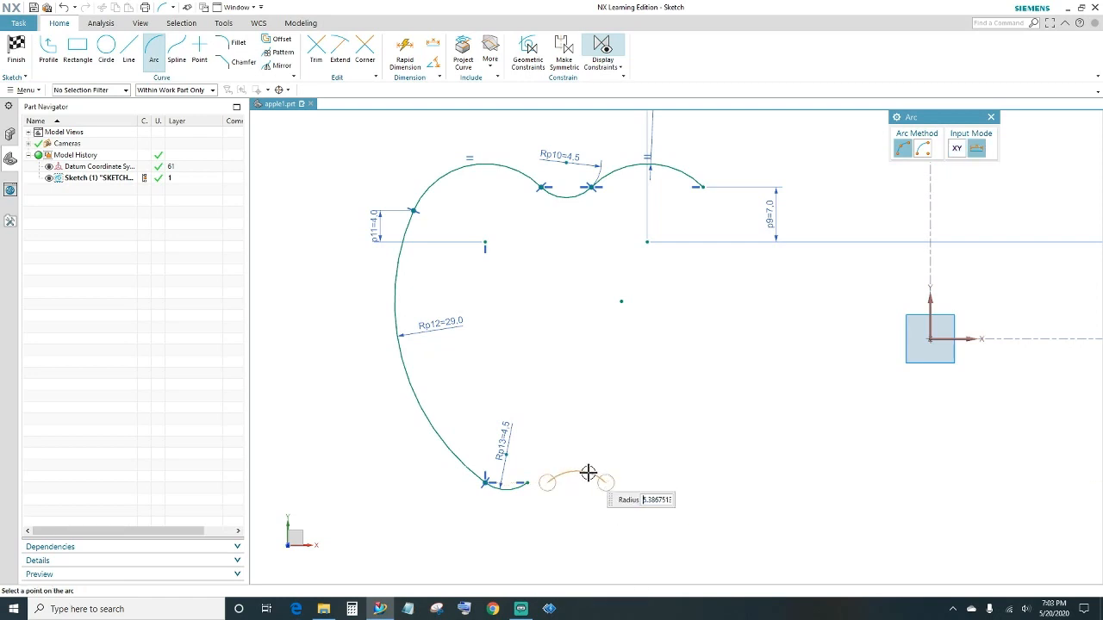
pyautogui.click(586, 473)
pyautogui.press('Escape')
# Step: Dimension the radius of the upward-bulging bottom arc as 7 mm
pyautogui.click(405, 54)
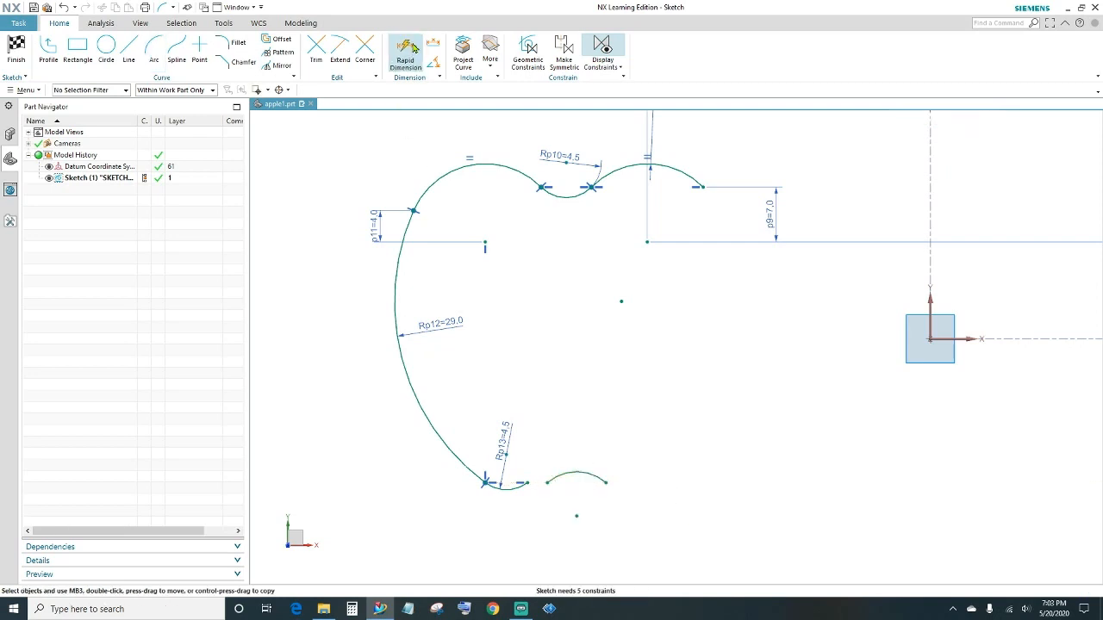
pyautogui.click(577, 516)
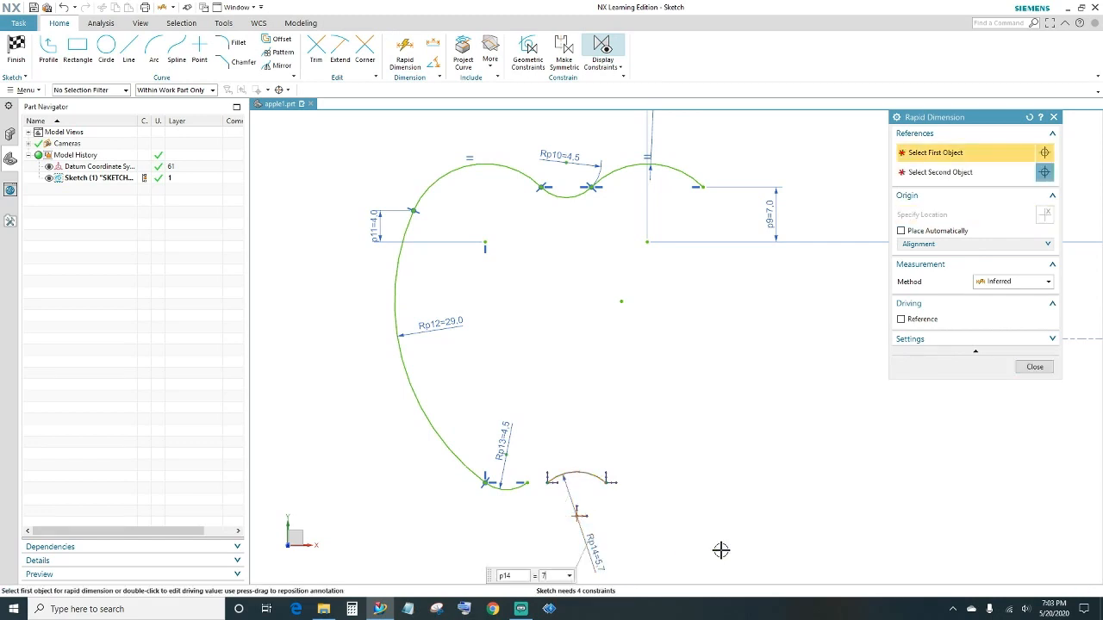
pyautogui.write('7')
pyautogui.press('Return')
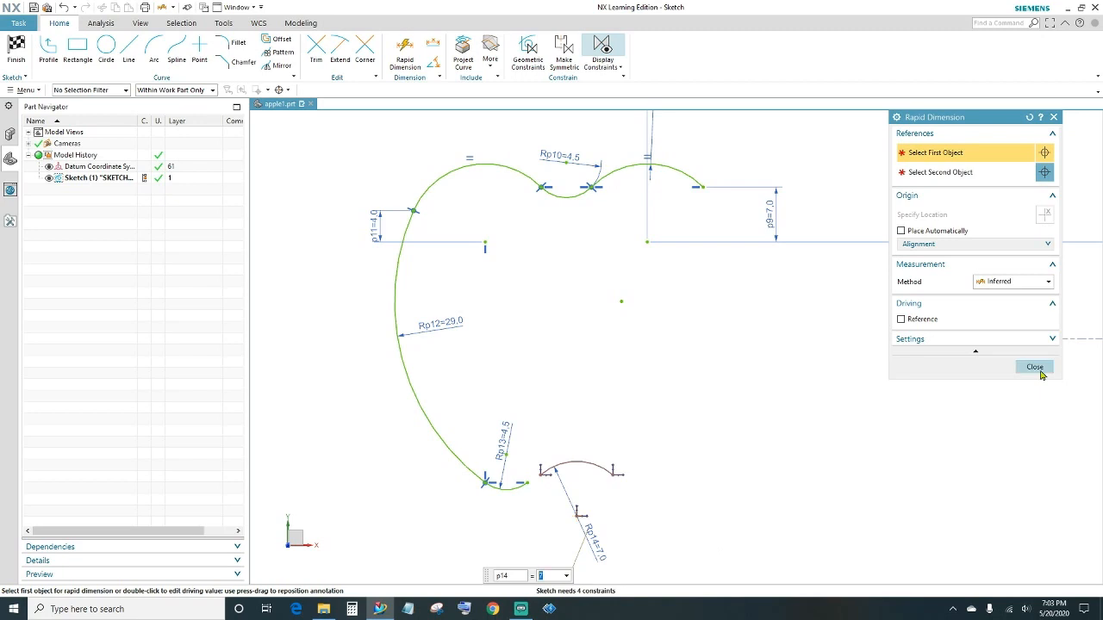
pyautogui.click(1034, 367)
# Step: Horizontally align the two endpoints of the bottom 7 mm arc
pyautogui.scroll(3, 547, 515)
pyautogui.click(535, 437)
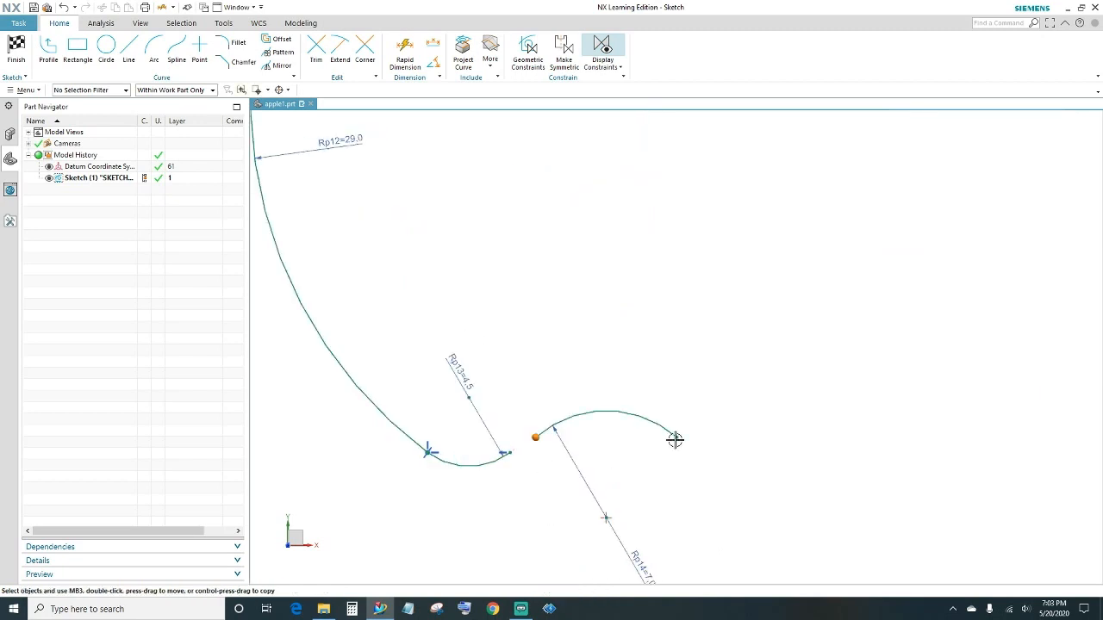
pyautogui.click(676, 438)
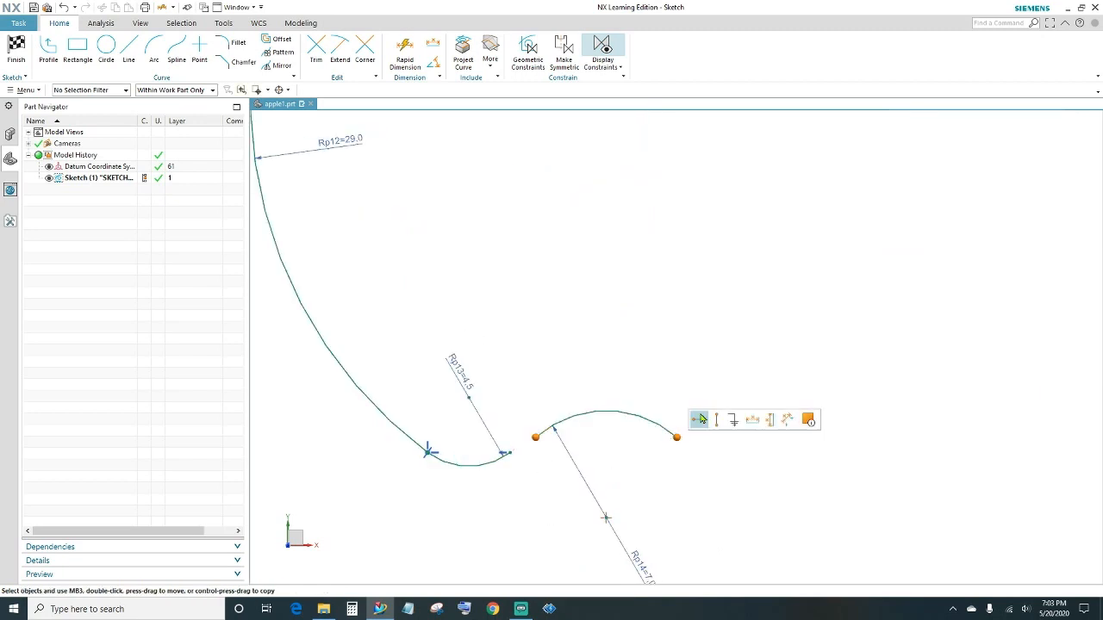
pyautogui.click(700, 420)
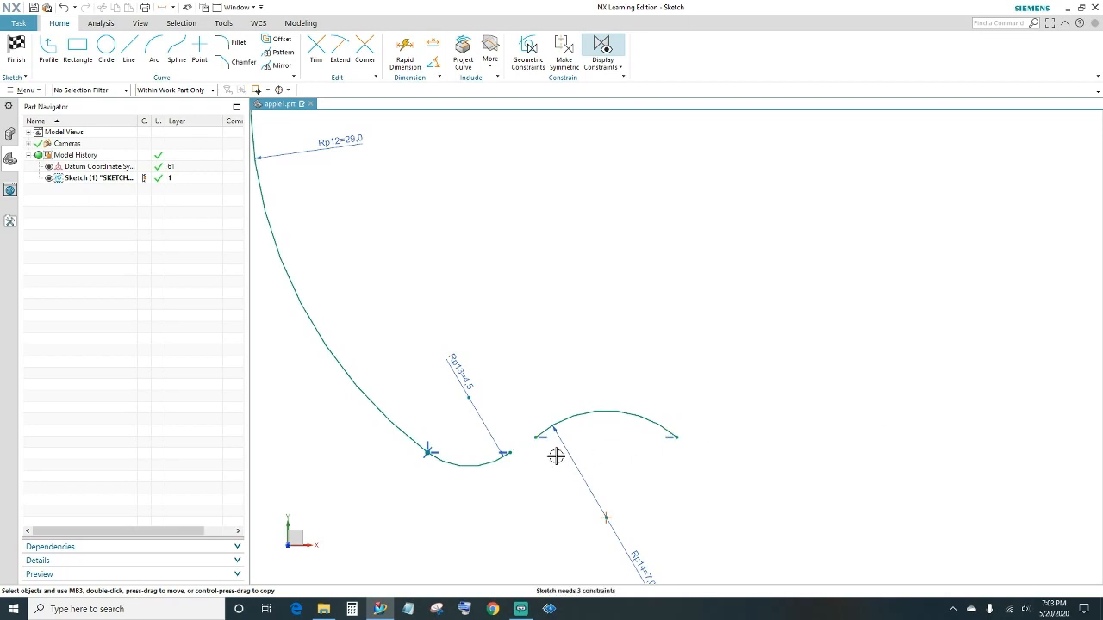
# Step: Make the 7 mm arc tangent to the bottom 4.5 mm arc and join their adjacent endpoints with a coincident constraint
pyautogui.click(541, 428)
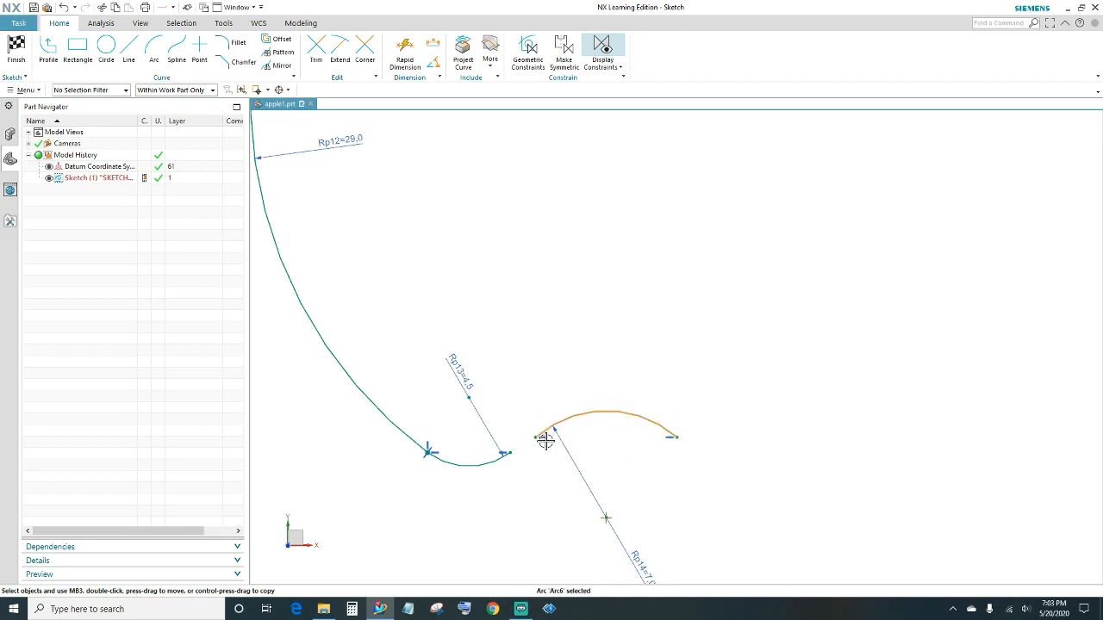
pyautogui.click(501, 466)
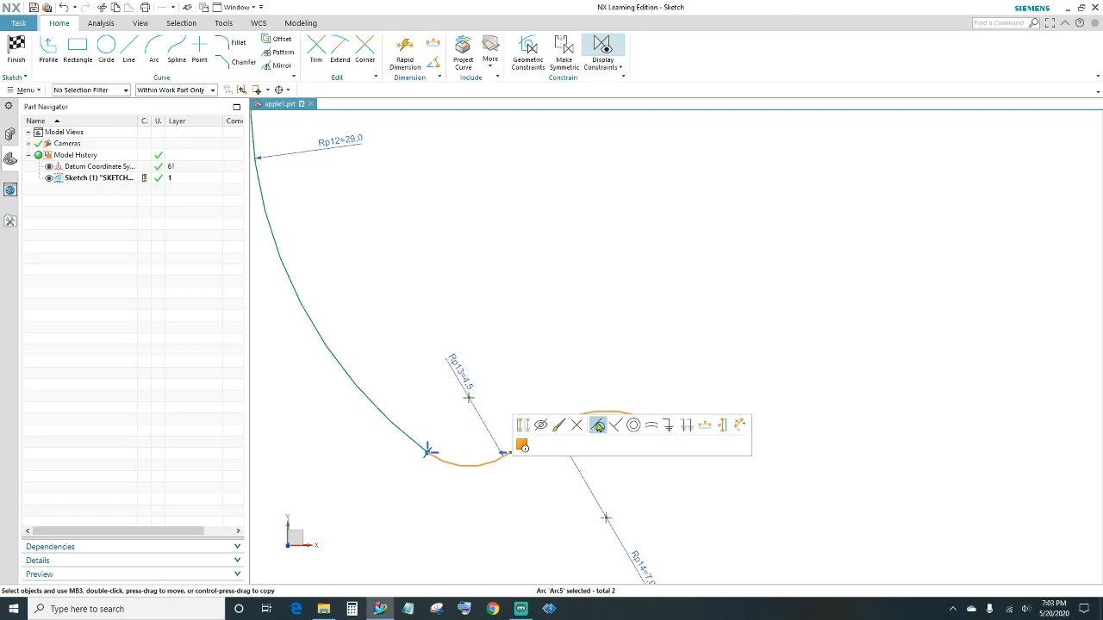
pyautogui.click(598, 425)
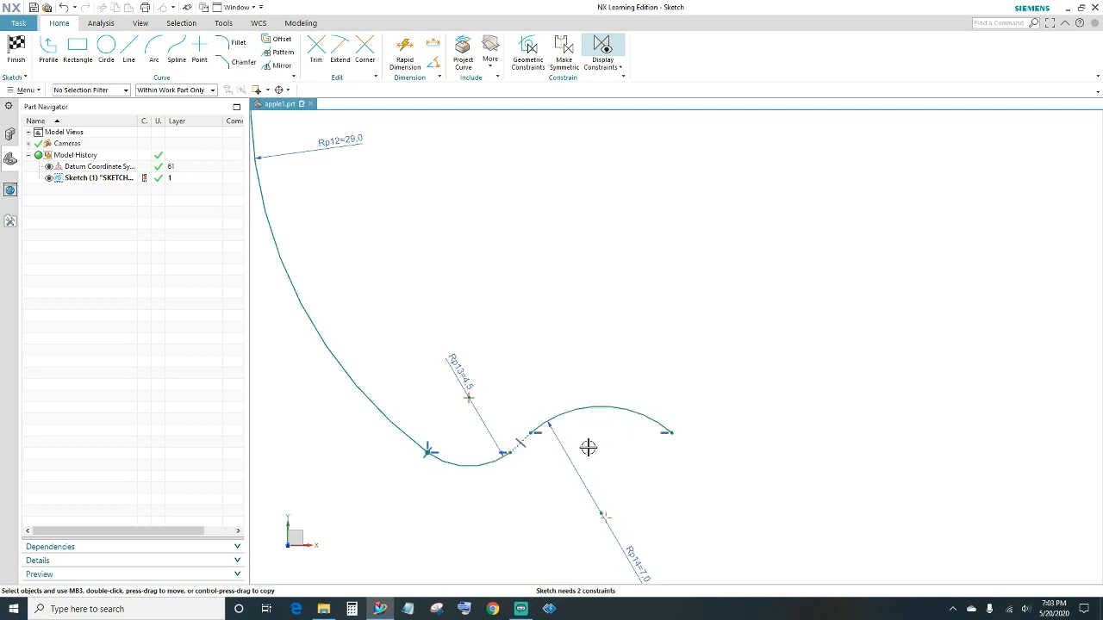
pyautogui.click(509, 451)
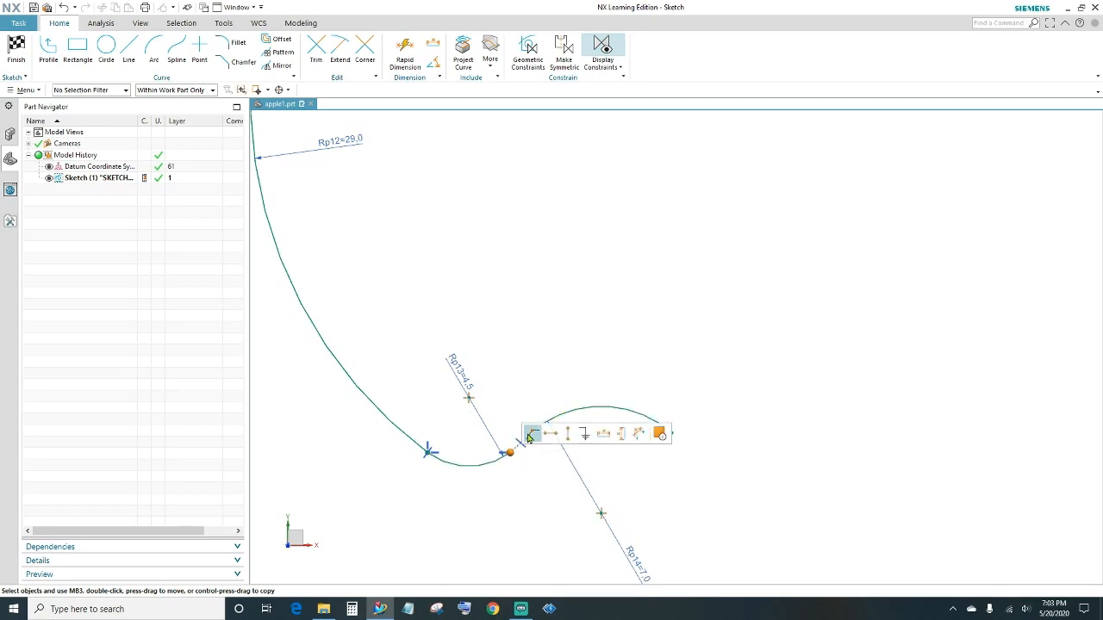
pyautogui.click(529, 435)
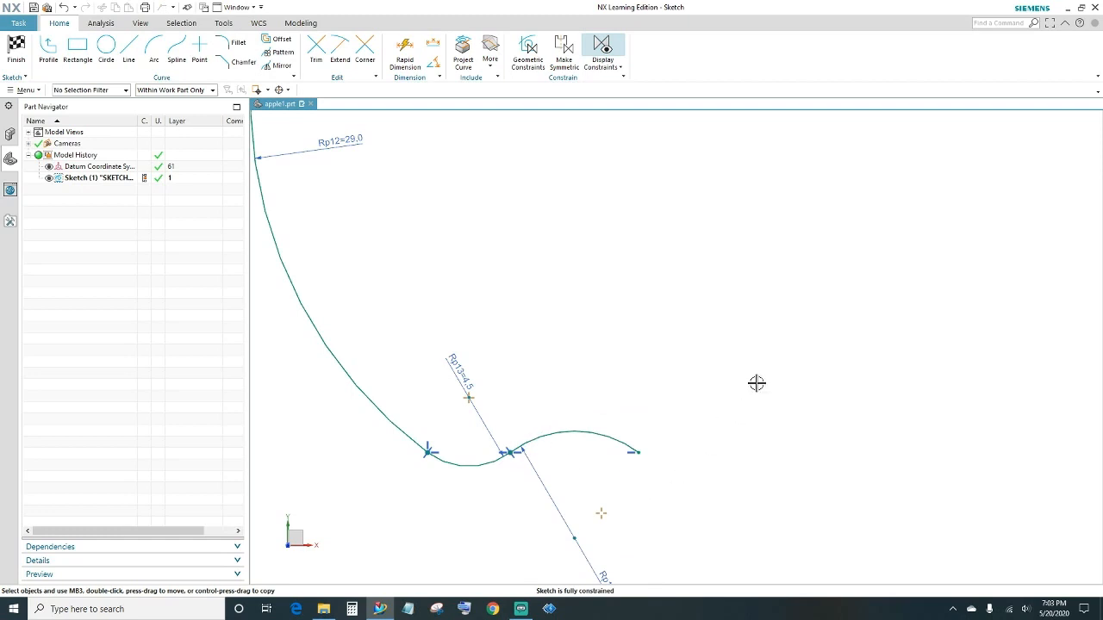
# Step: Sketch a downward-bulging, roughly semicircular arc to the right of the bottom 7 mm arc
pyautogui.scroll(-4, 757, 383)
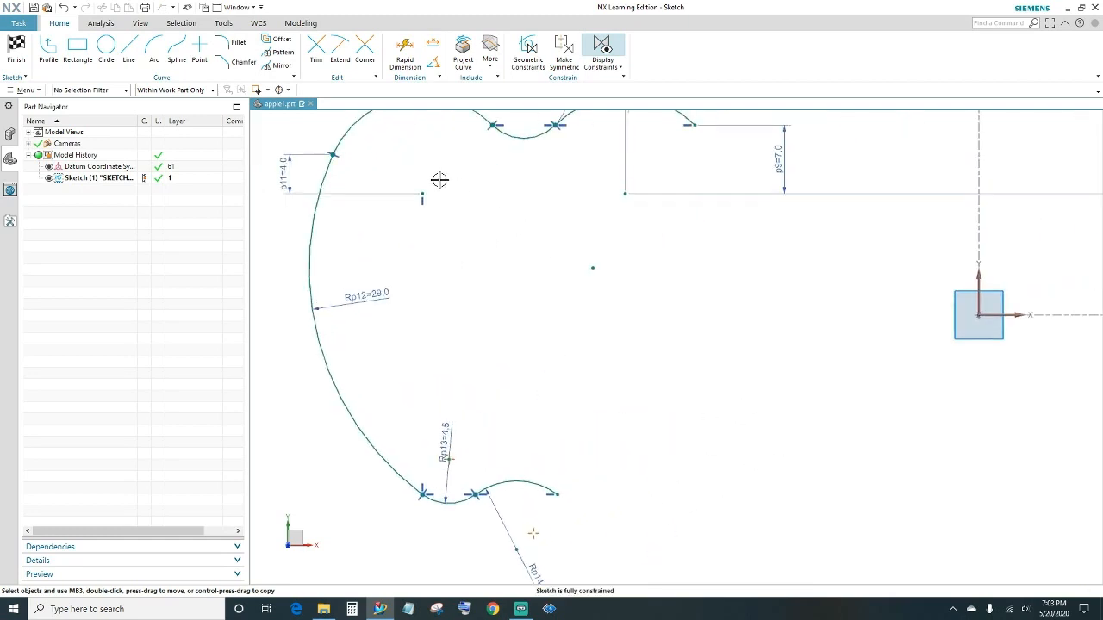
pyautogui.click(154, 50)
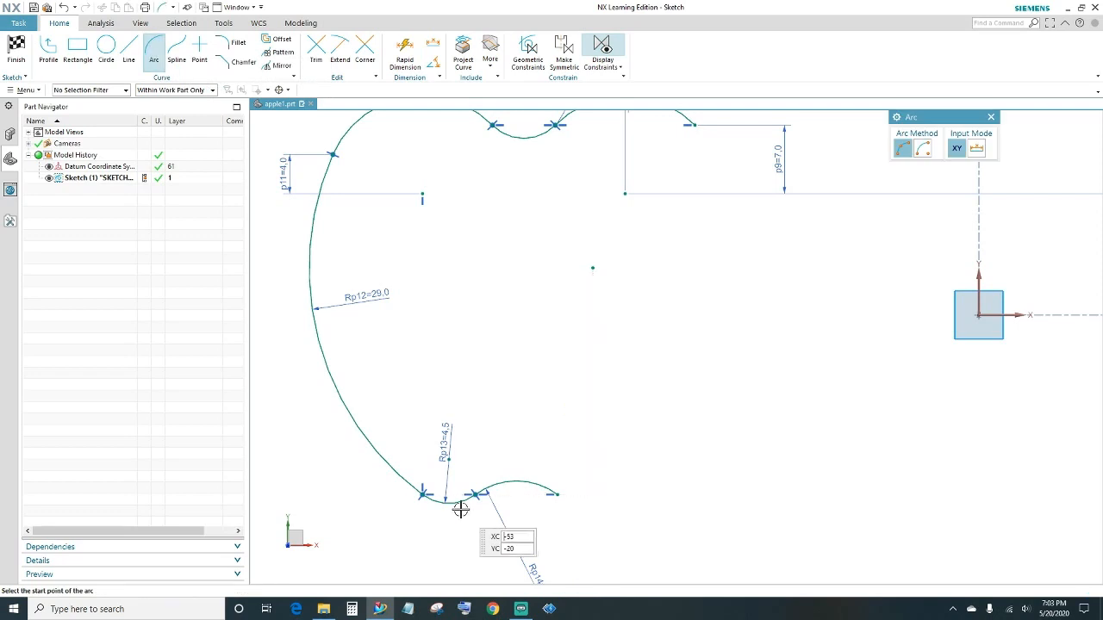
pyautogui.click(606, 494)
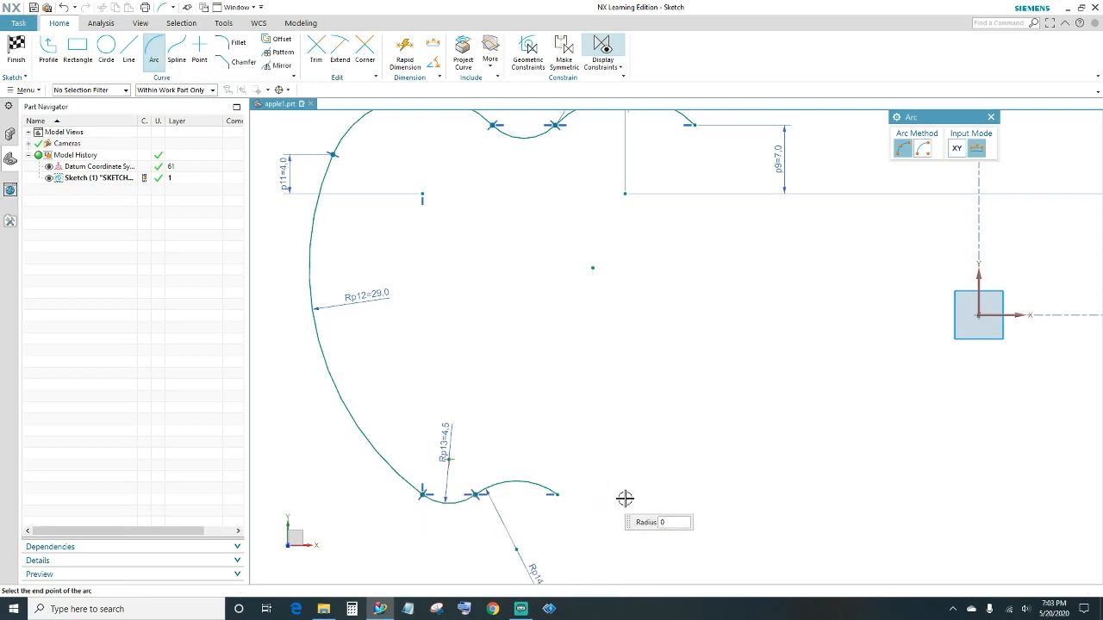
pyautogui.click(669, 498)
pyautogui.click(658, 525)
pyautogui.press('Escape')
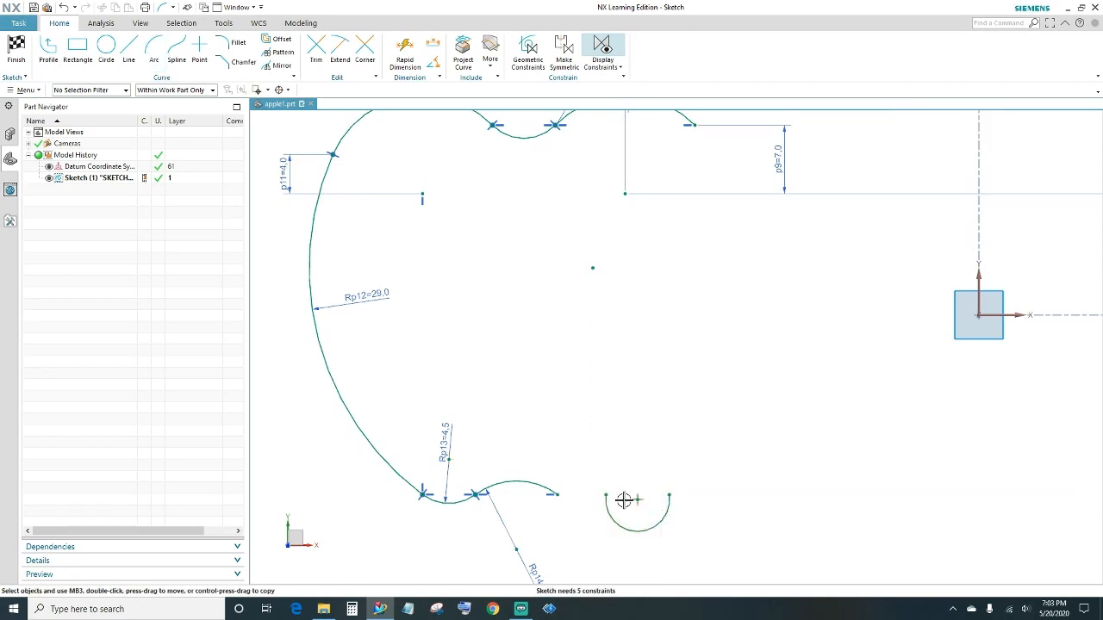
# Step: Make the new downward-bulging arc equal in radius to the bottom 4.5 mm arc
pyautogui.click(460, 507)
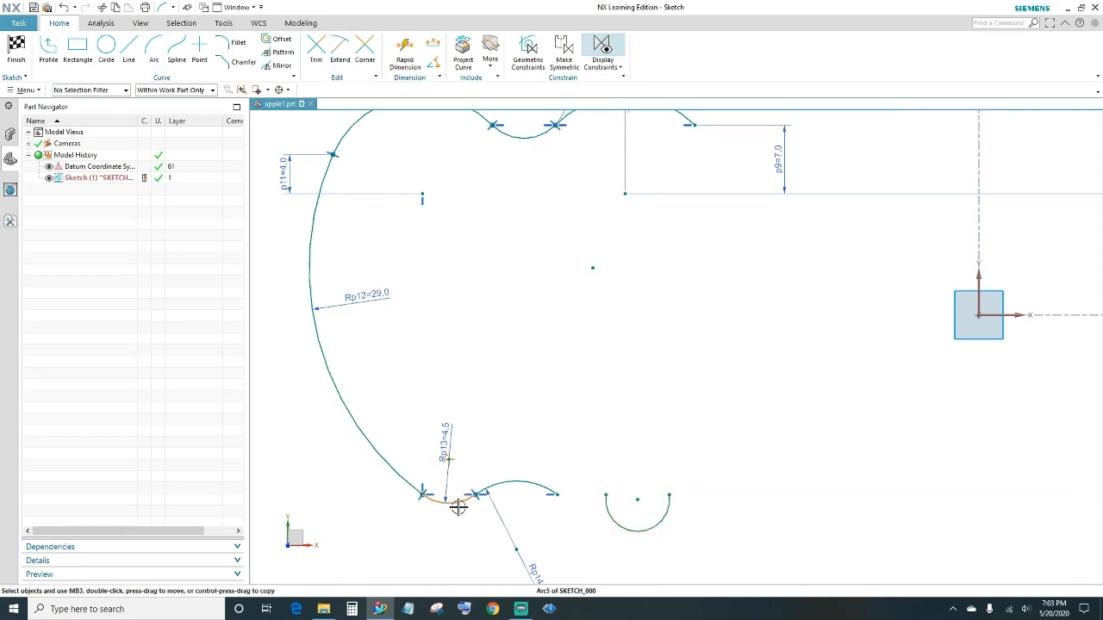
pyautogui.click(615, 523)
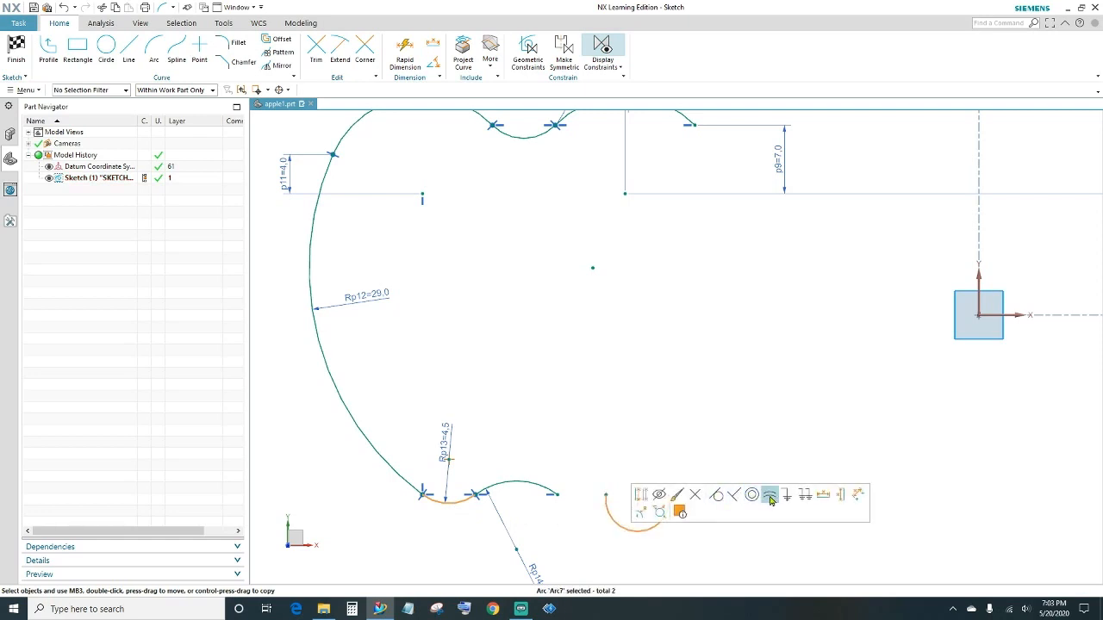
pyautogui.click(770, 496)
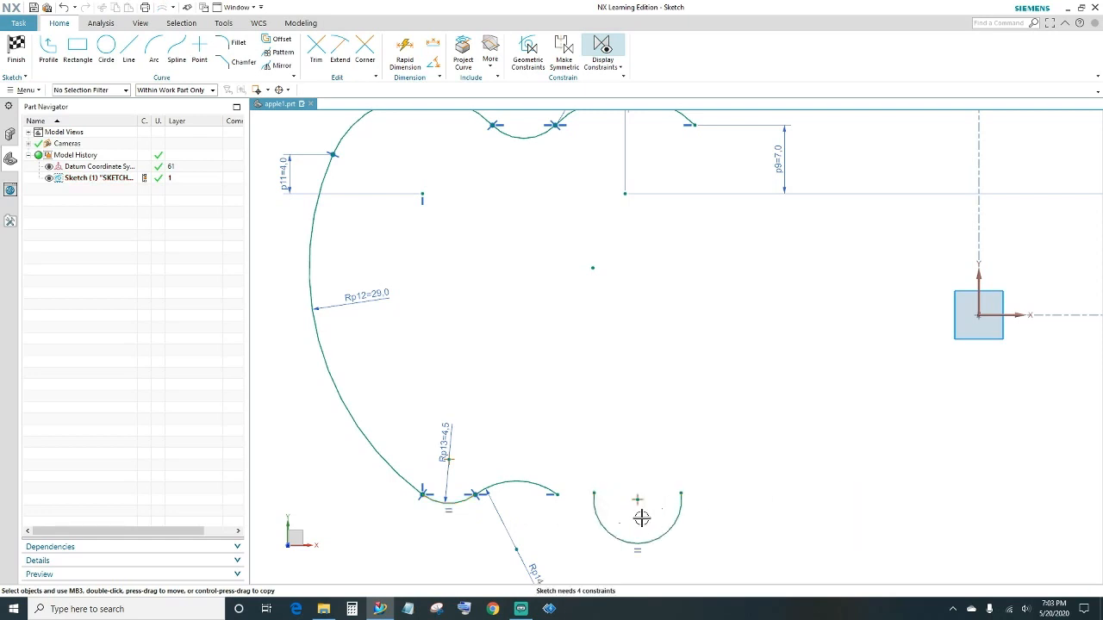
# Step: Make the new downward-bulging arc tangent to the 7 mm arc and its left endpoint coincident with that arc's right endpoint
pyautogui.click(592, 510)
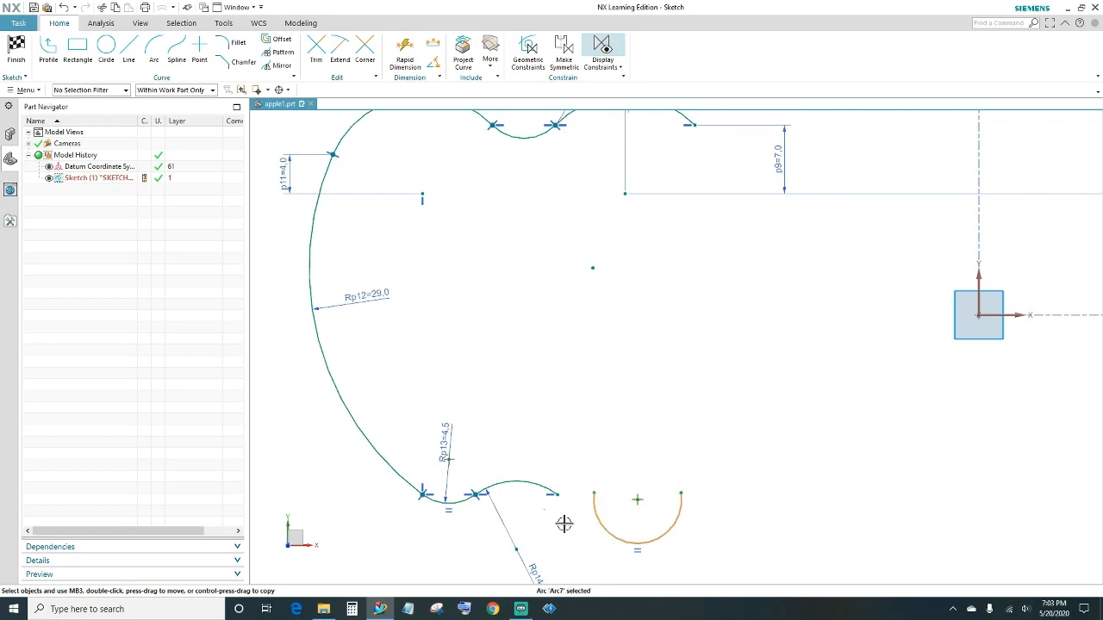
pyautogui.click(537, 479)
pyautogui.click(636, 443)
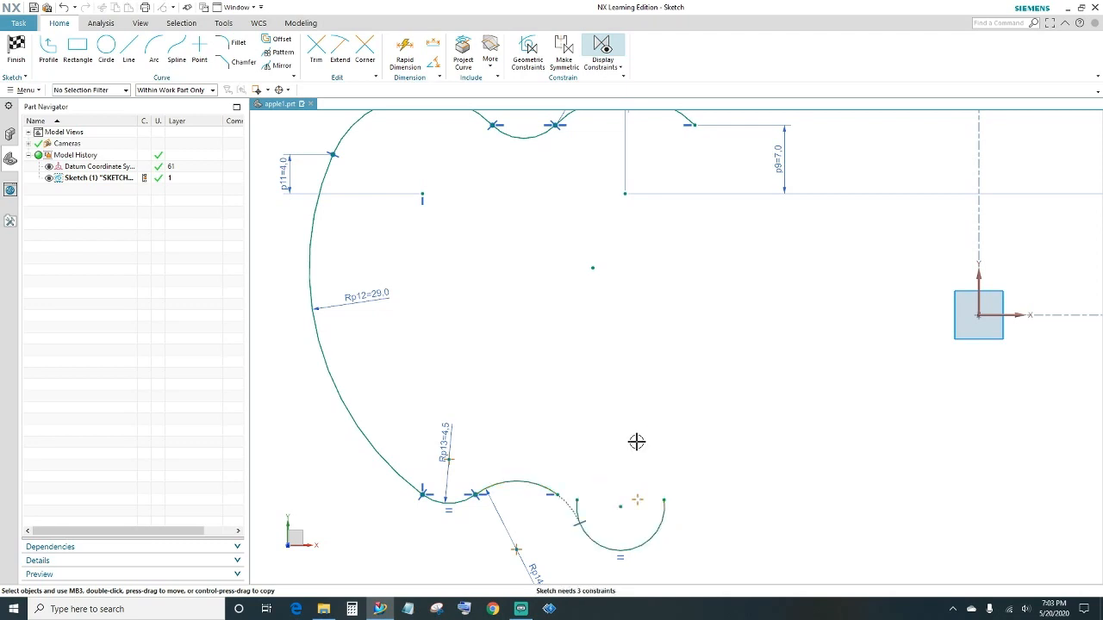
pyautogui.click(577, 500)
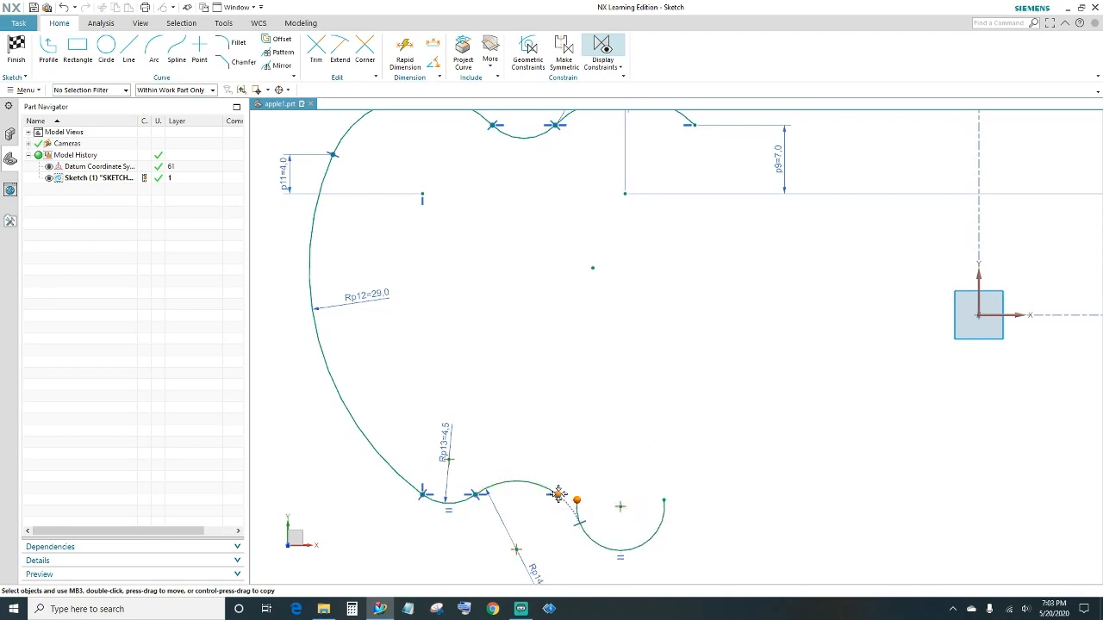
pyautogui.click(558, 494)
pyautogui.click(576, 475)
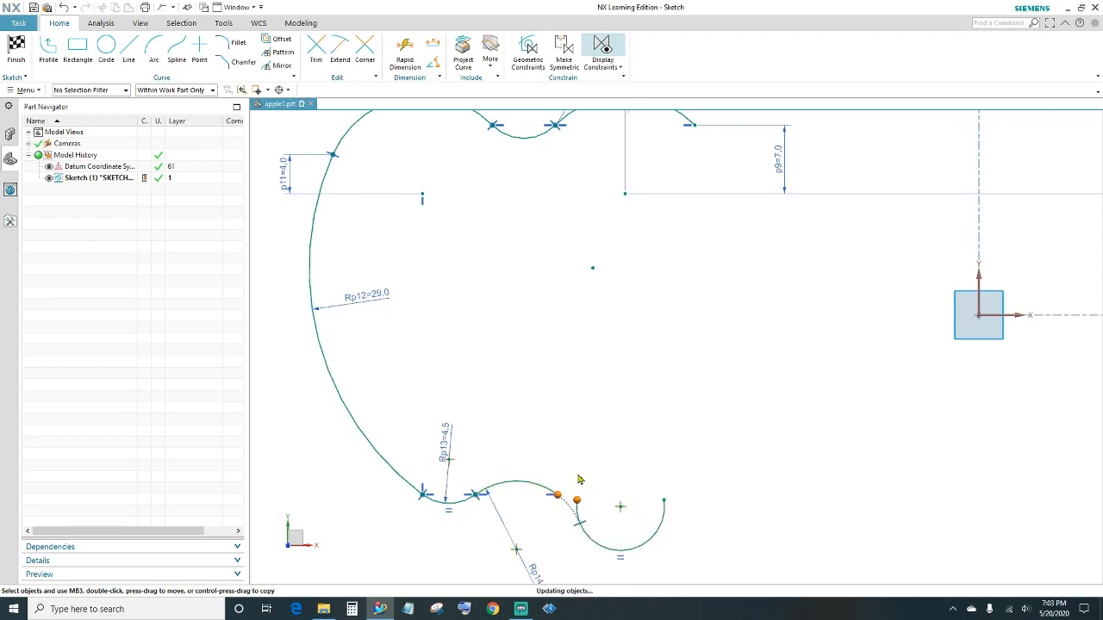
# Step: Horizontally align the two endpoints of the rightmost downward-bulging bottom arc
pyautogui.click(626, 454)
pyautogui.click(556, 494)
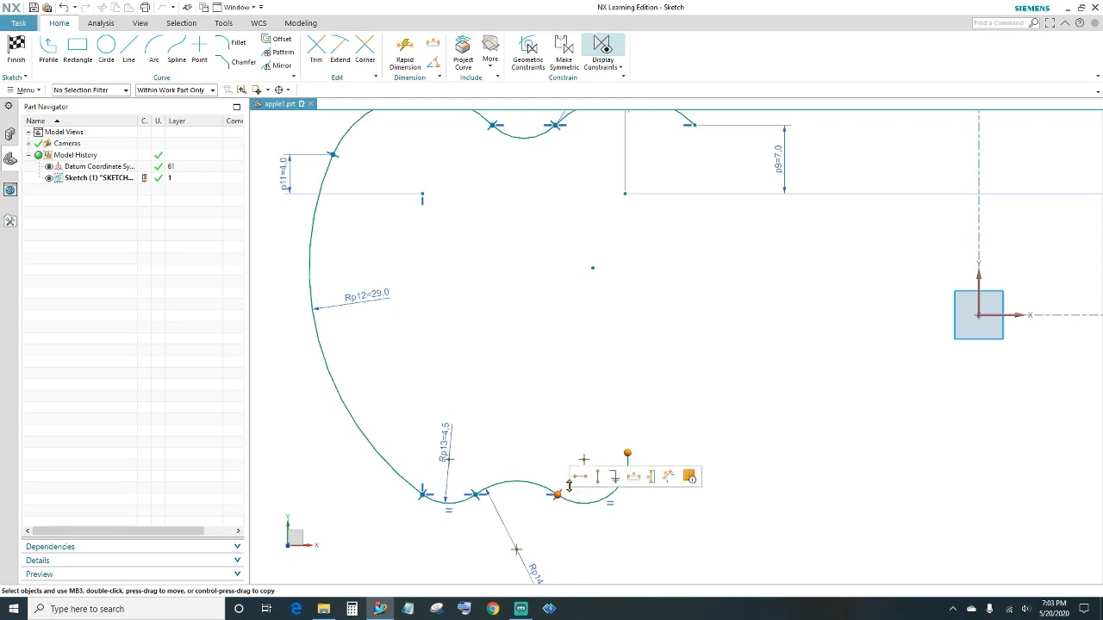
pyautogui.click(579, 477)
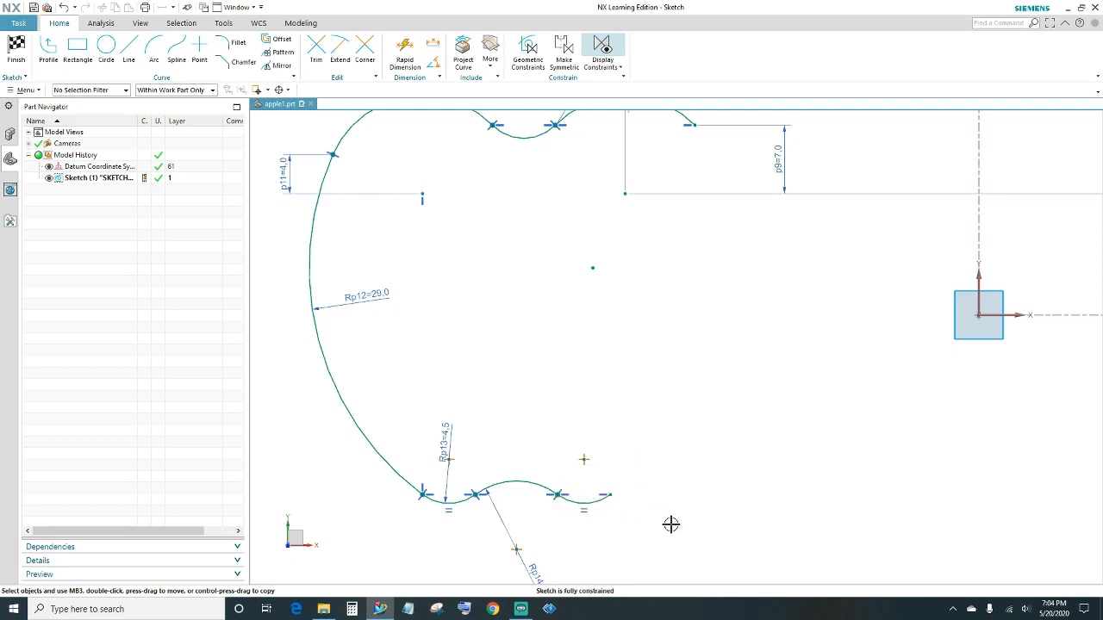
# Step: Sketch a left-bulging arc of about 5.8 mm radius below the right end of the top-right arc
pyautogui.scroll(-1, 722, 364)
pyautogui.moveTo(751, 375)
pyautogui.keyDown('shift'); pyautogui.mouseDown(button='middle')
pyautogui.moveTo(727, 426)
pyautogui.moveTo(697, 439)
pyautogui.mouseUp(button='middle'); pyautogui.keyUp('shift')
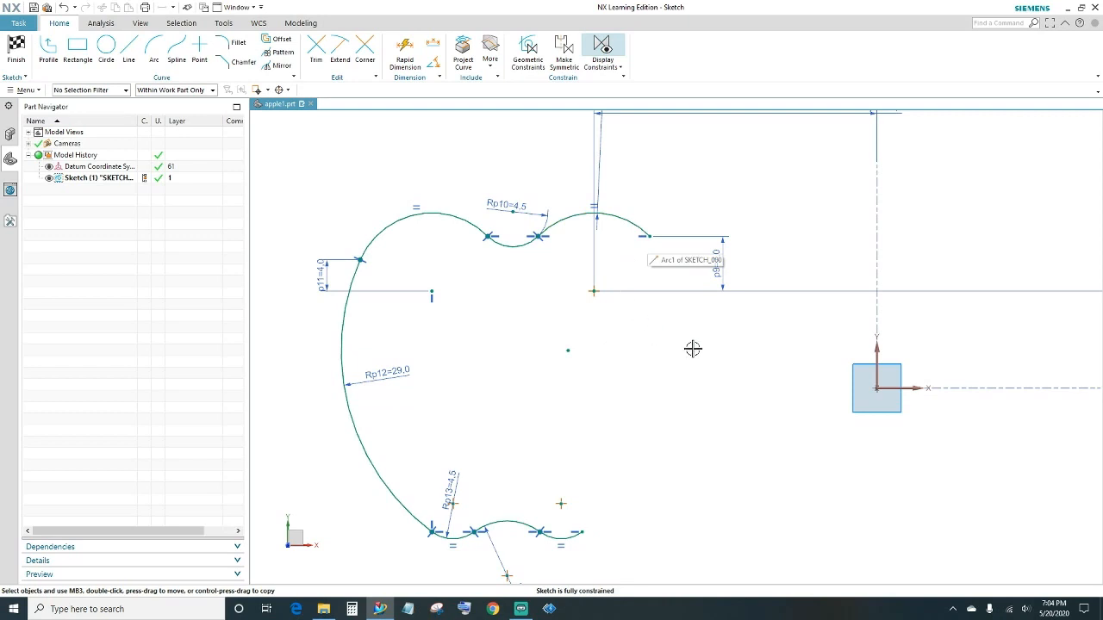
pyautogui.click(153, 51)
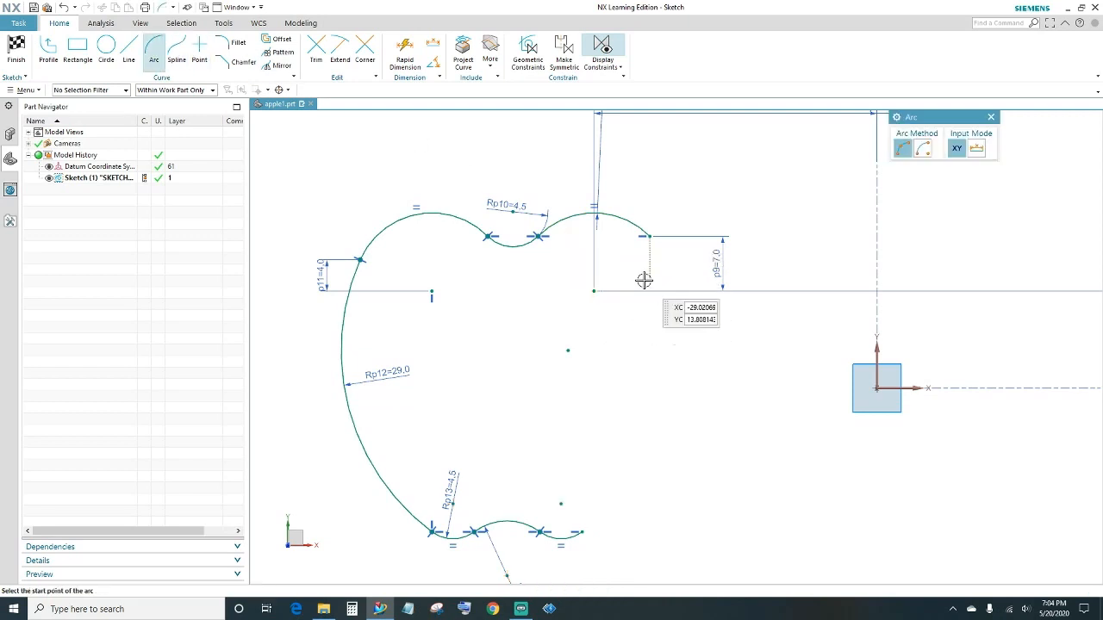
pyautogui.click(649, 283)
pyautogui.click(649, 373)
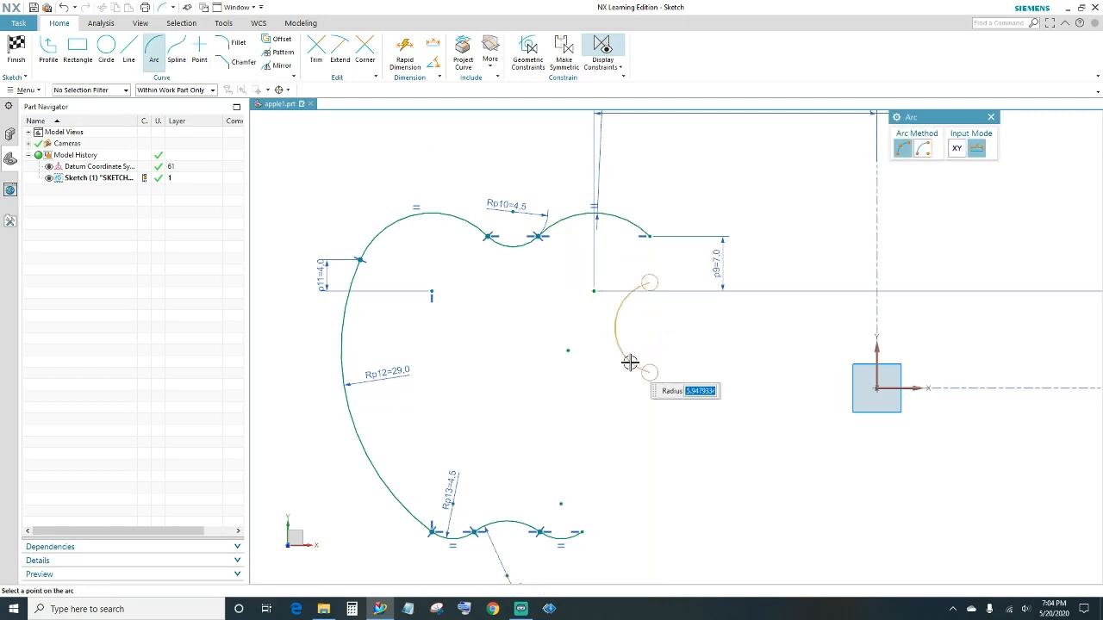
pyautogui.click(617, 351)
pyautogui.press('Escape')
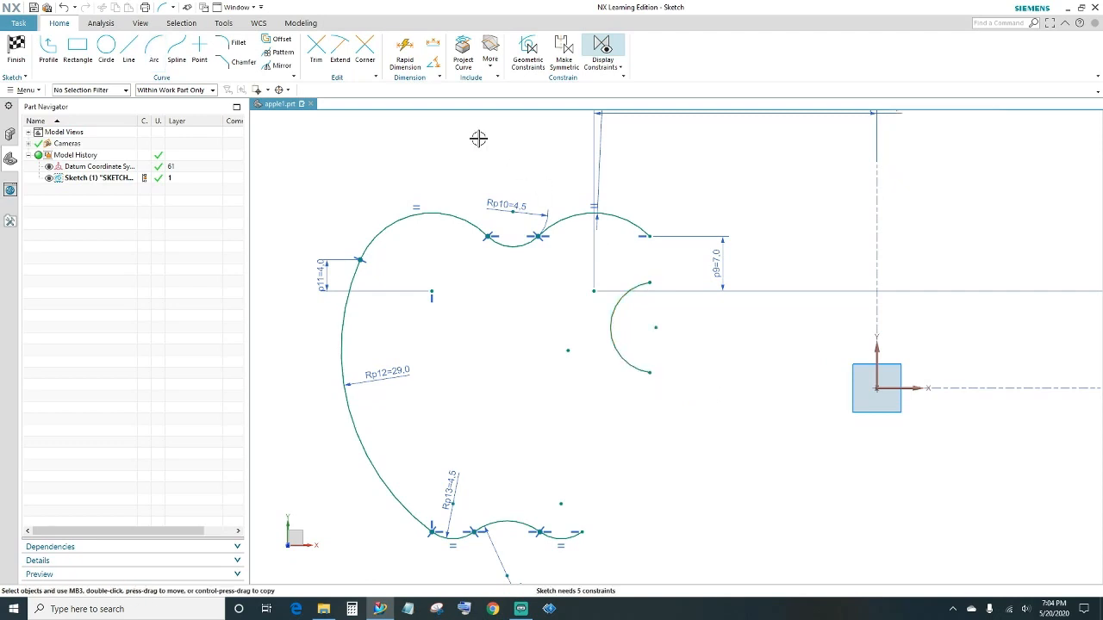
# Step: Dimension the left-bulging arc's radius as 11 mm
pyautogui.click(406, 53)
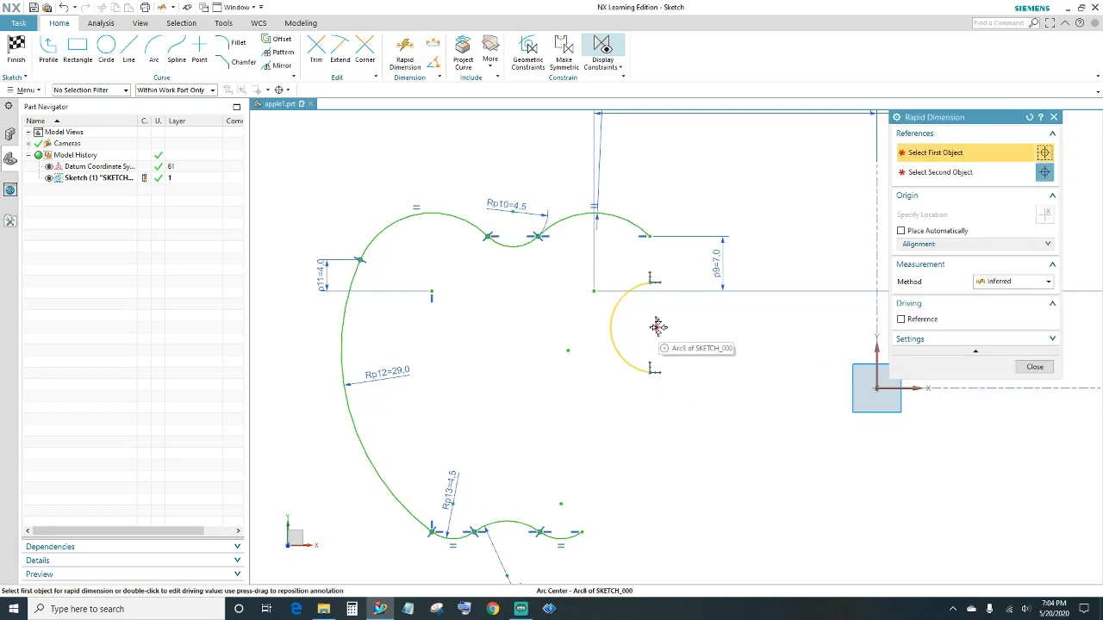
pyautogui.click(657, 326)
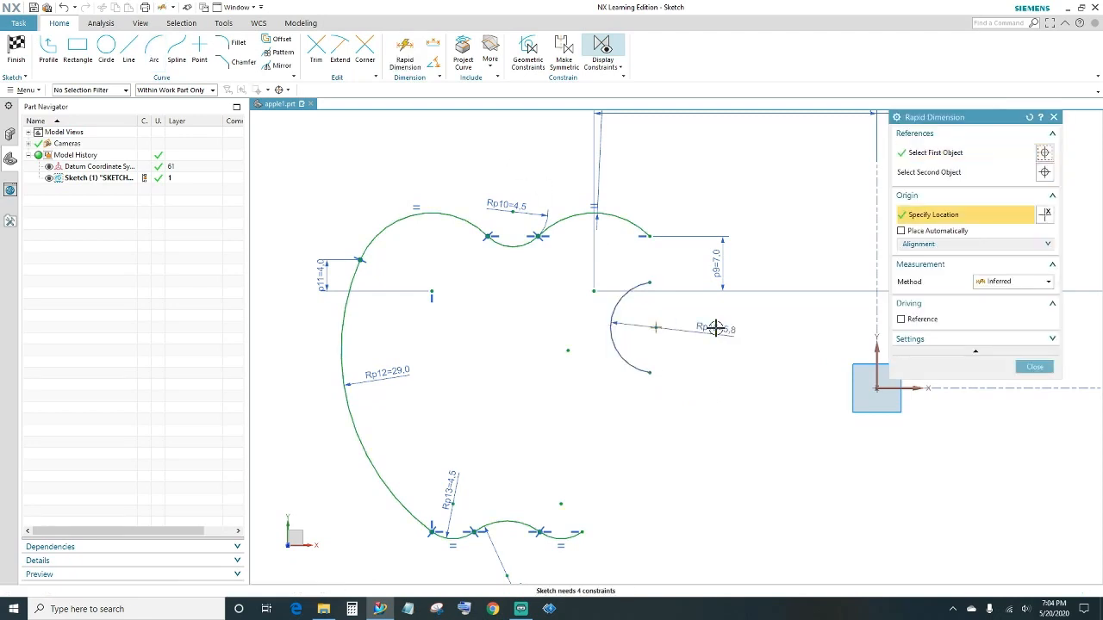
pyautogui.click(715, 328)
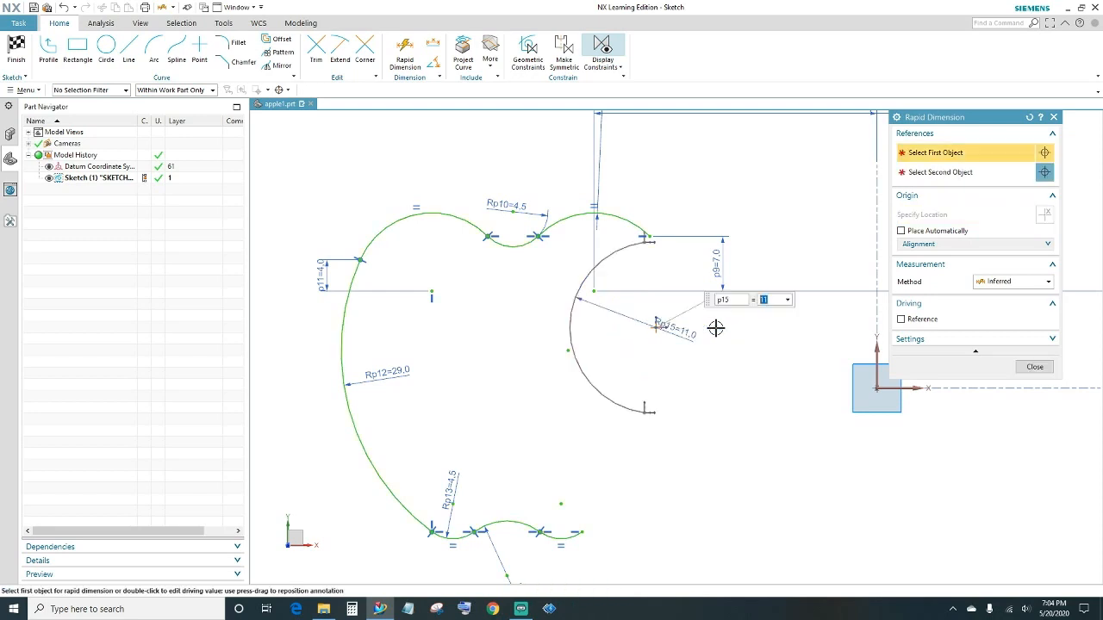
pyautogui.press('Return')
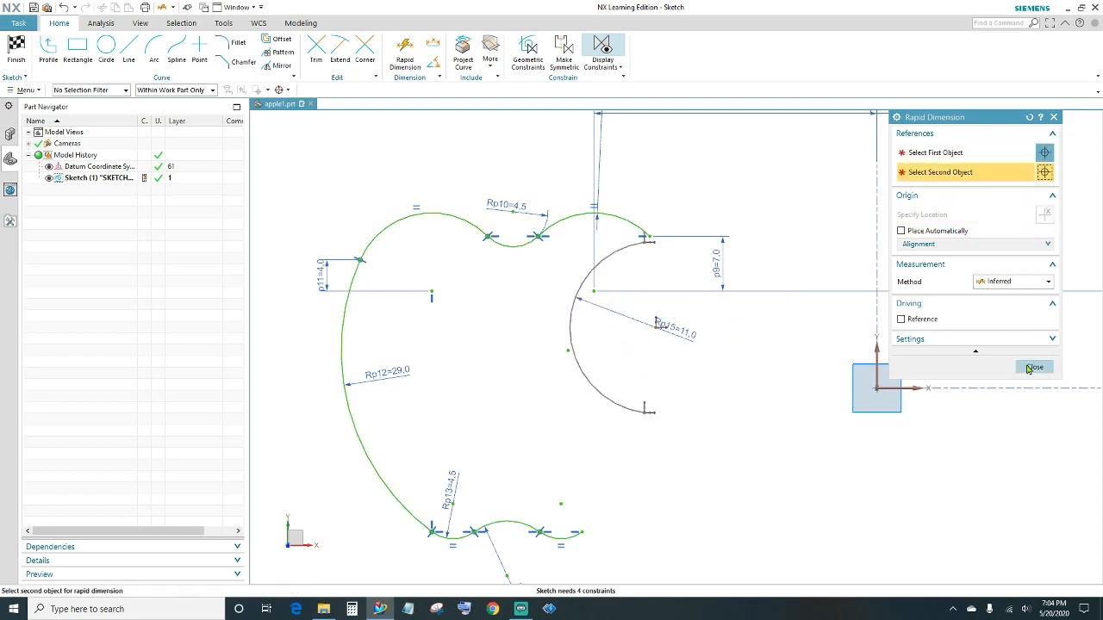
pyautogui.click(1033, 367)
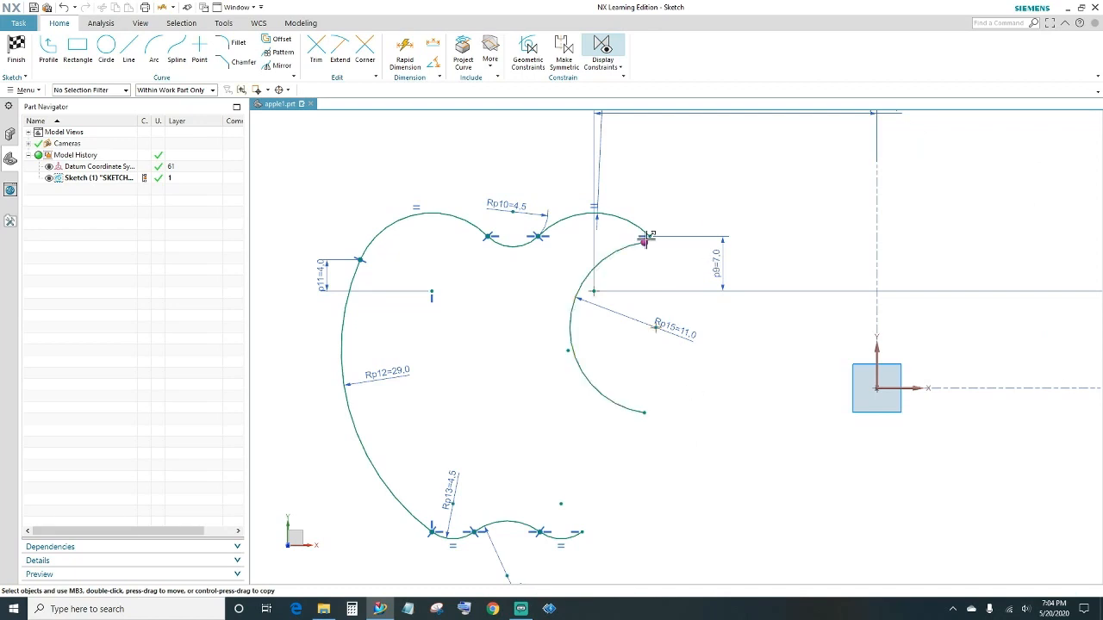
# Step: Make the 11 mm arc's upper endpoint coincident with the top-right arc's right endpoint
pyautogui.press('Escape')
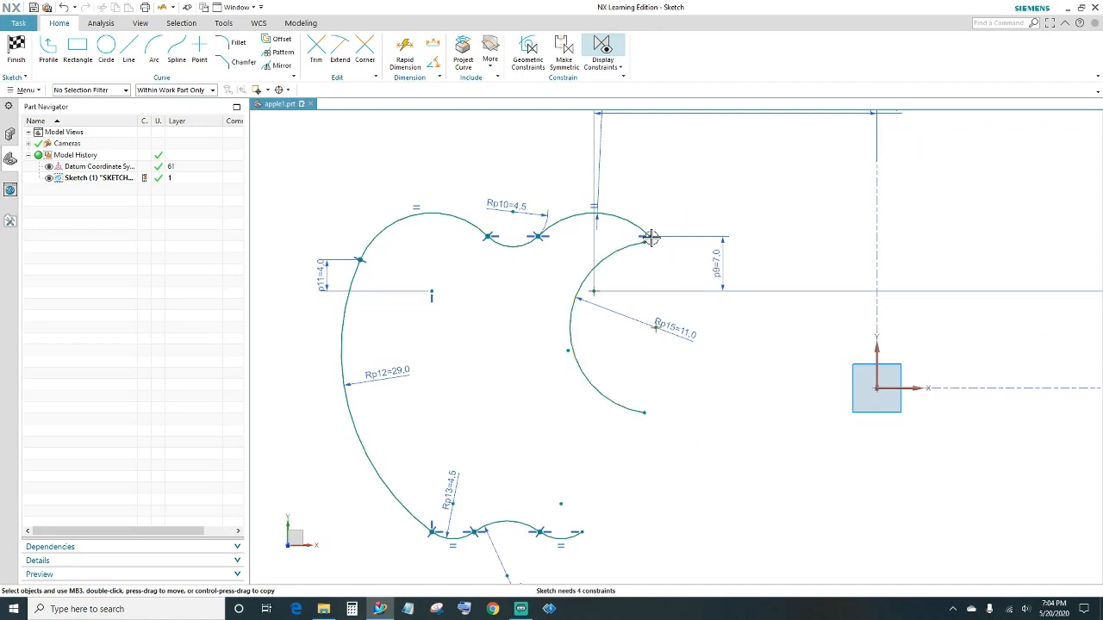
pyautogui.click(650, 236)
pyautogui.click(644, 242)
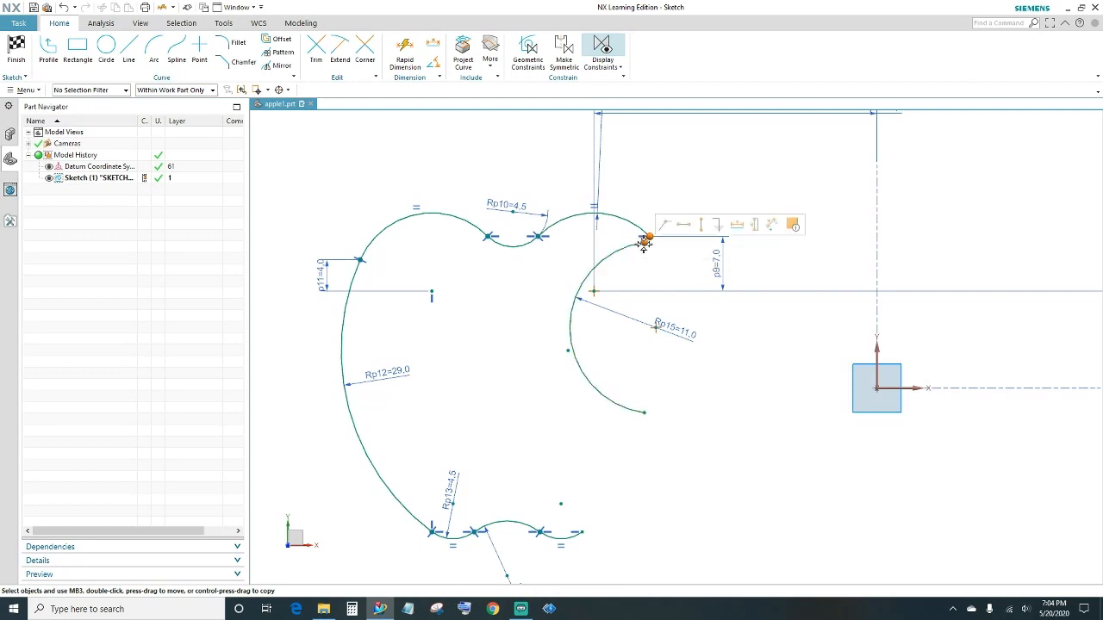
pyautogui.click(666, 225)
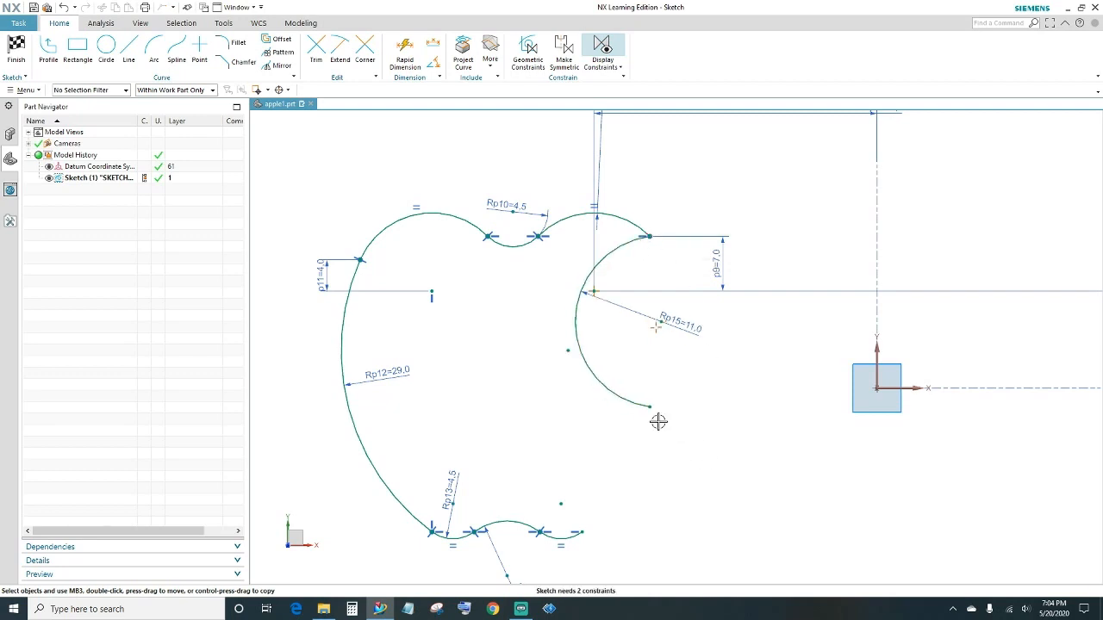
# Step: Sketch a right-bulging arc of about 33 mm radius between the 11 mm arc's lower end and the rightmost bottom arc
pyautogui.keyDown('shift'); pyautogui.moveTo(698, 484); pyautogui.dragTo(704, 403, button='middle'); pyautogui.keyUp('shift')
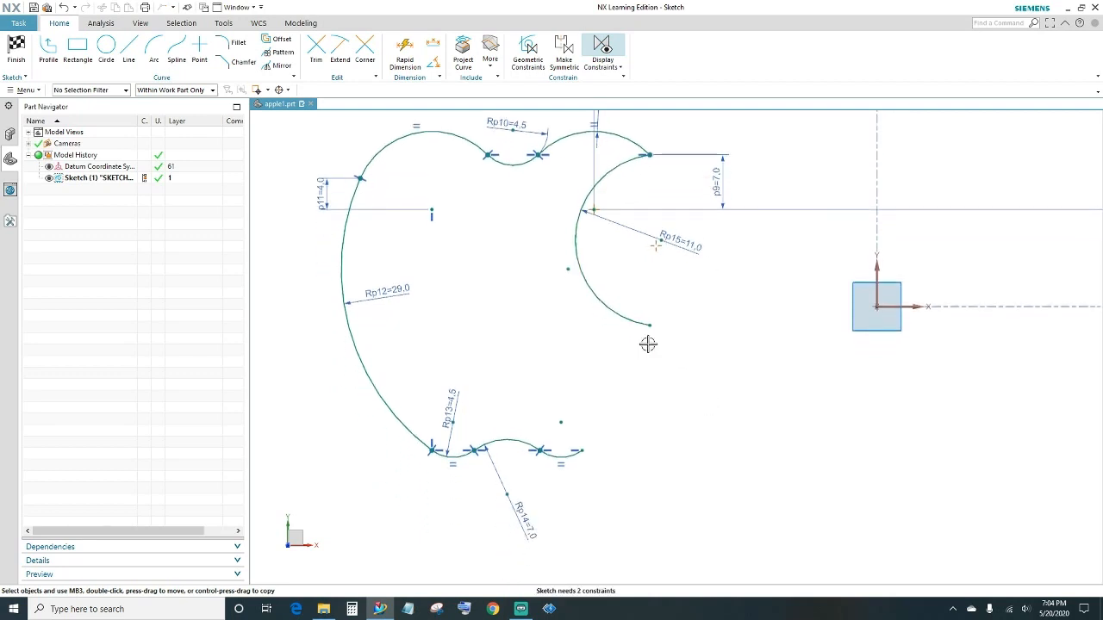
pyautogui.click(154, 50)
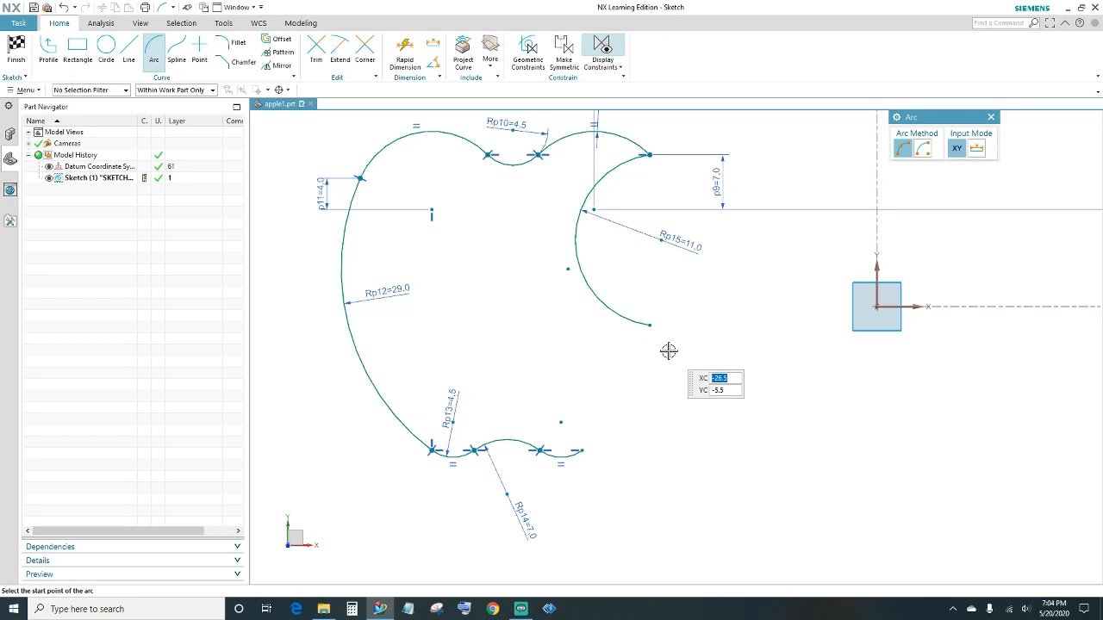
pyautogui.click(669, 350)
pyautogui.click(612, 454)
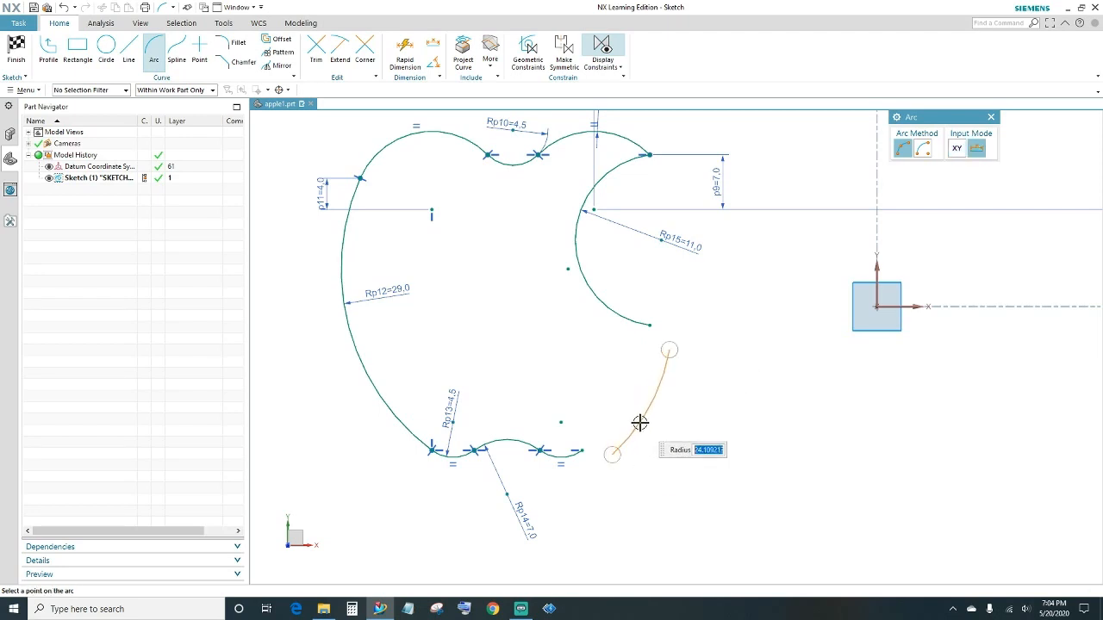
pyautogui.click(640, 423)
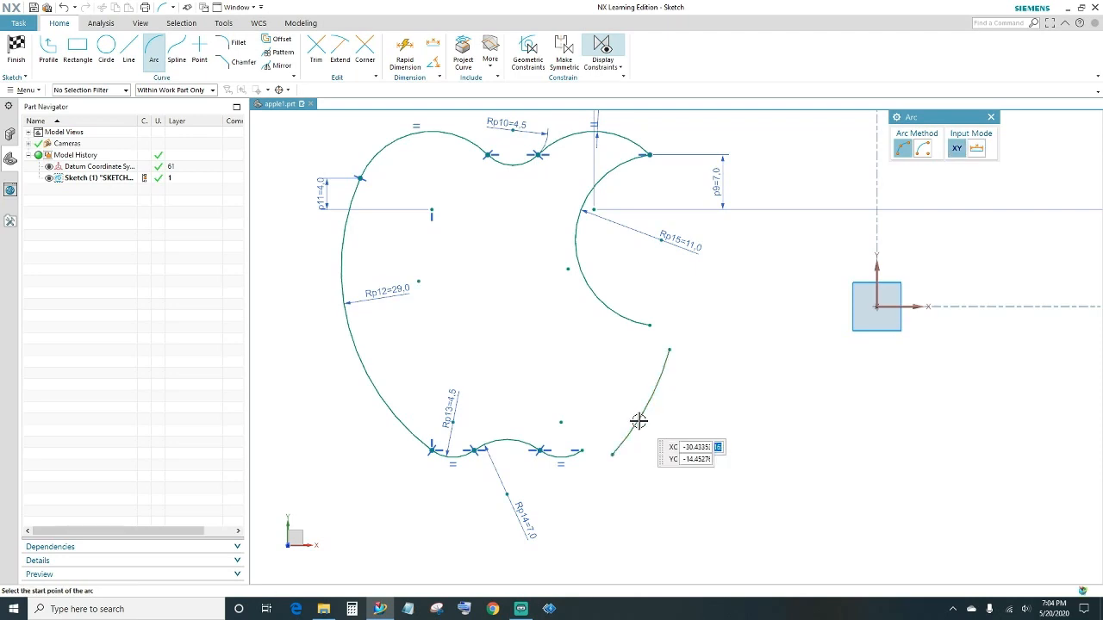
pyautogui.press('Escape')
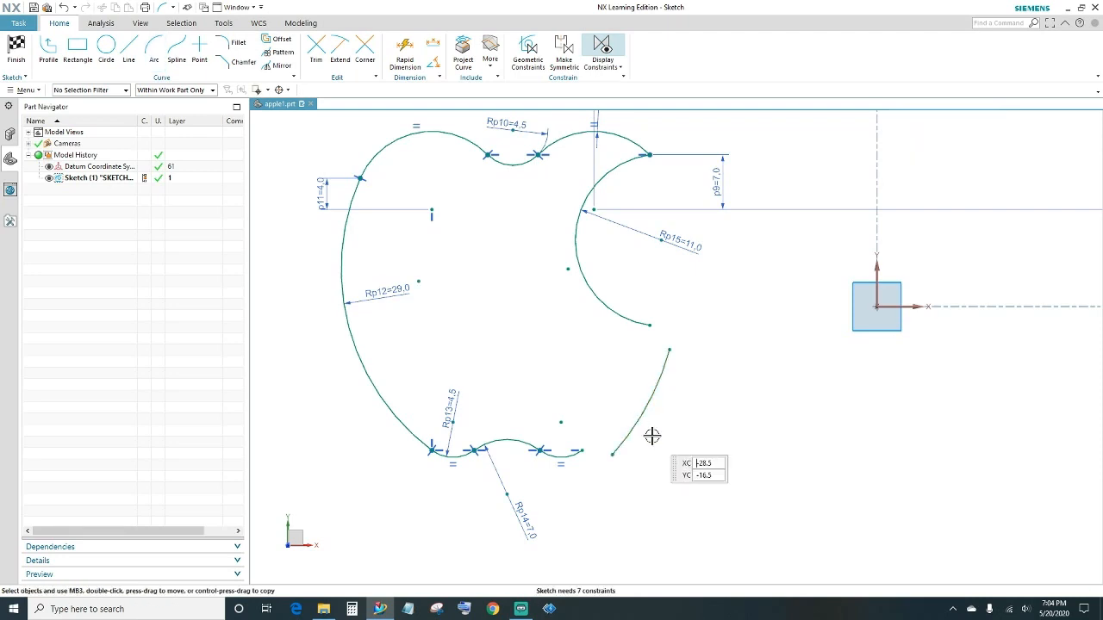
# Step: Dimension the lower-right side arc's radius as 38 mm
pyautogui.click(403, 62)
pyautogui.click(648, 398)
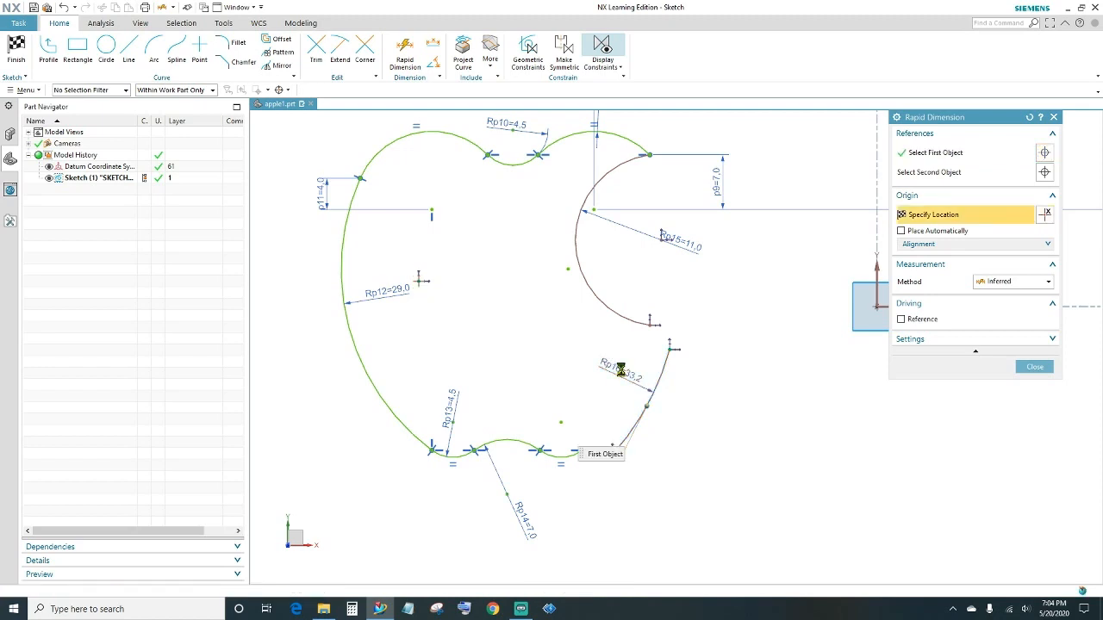
pyautogui.click(621, 371)
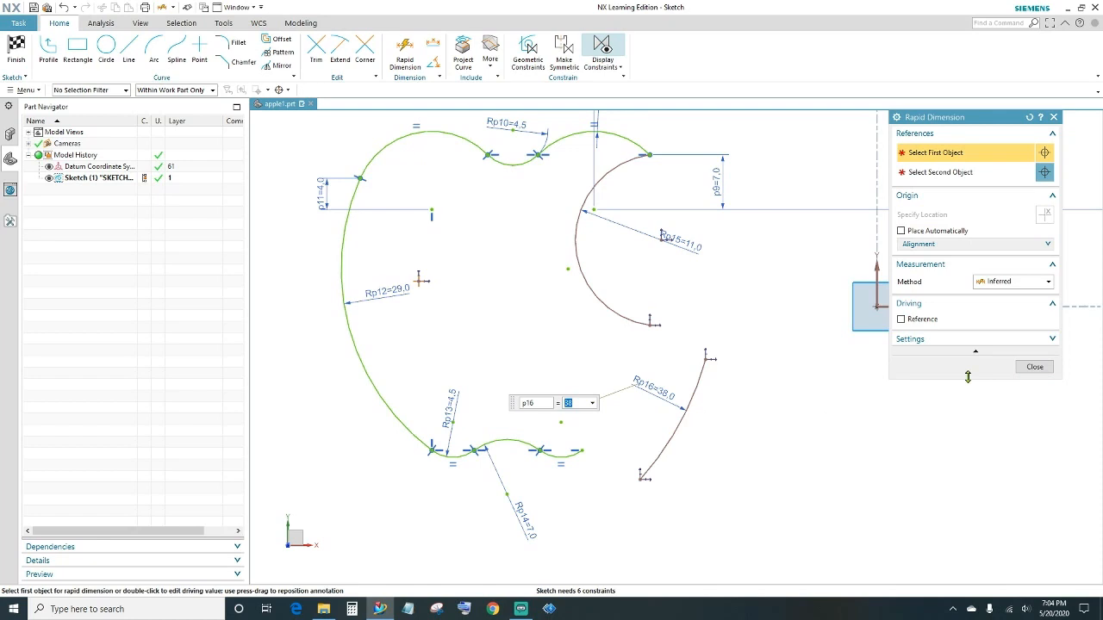
pyautogui.click(1034, 367)
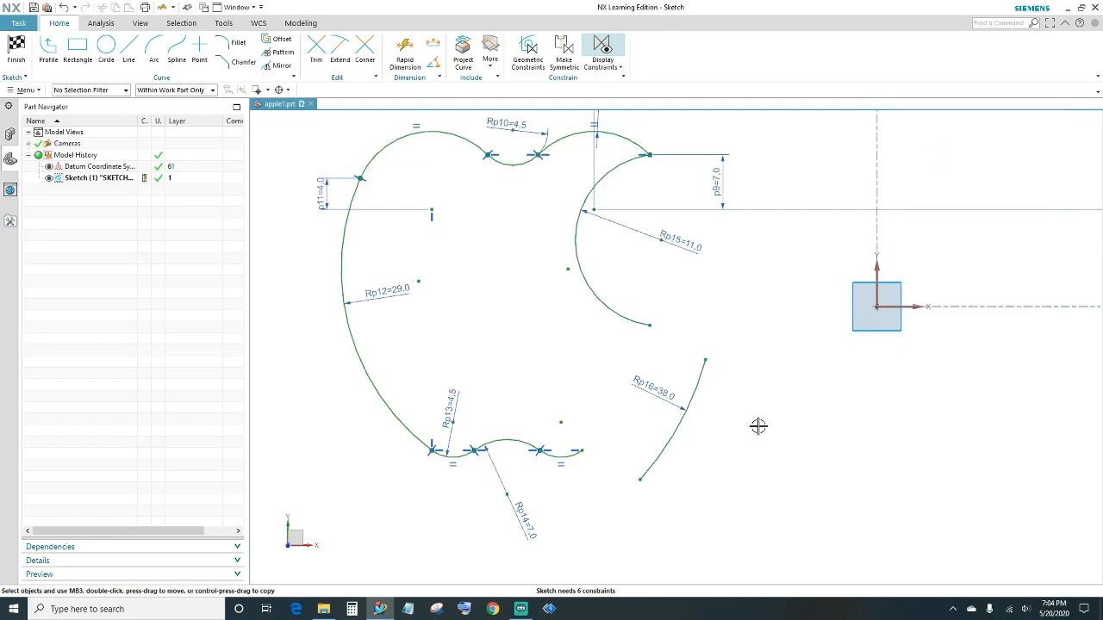
# Step: Make the 38 mm arc tangent to the rightmost downward-bulging bottom arc
pyautogui.keyDown('shift'); pyautogui.moveTo(736, 382); pyautogui.dragTo(734, 427, button='middle'); pyautogui.keyUp('shift')
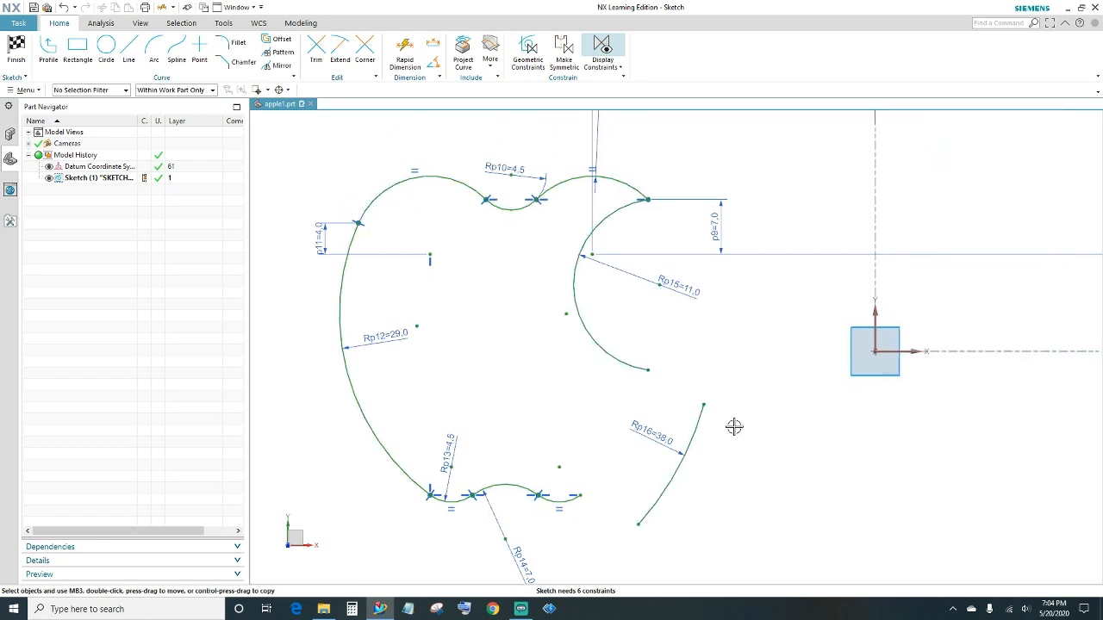
pyautogui.click(657, 511)
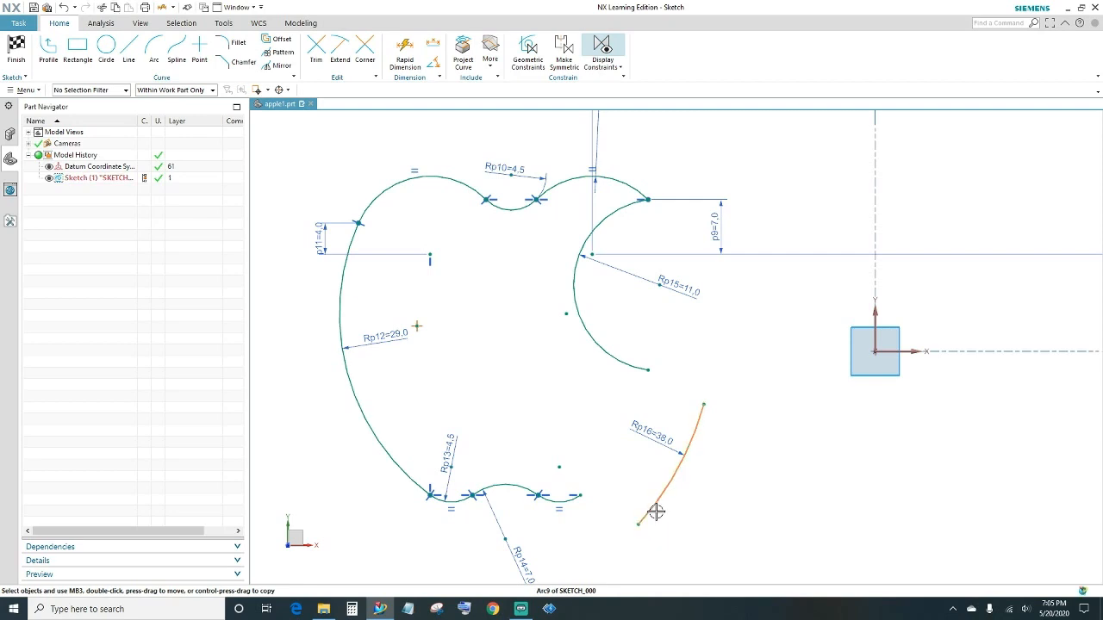
pyautogui.click(573, 503)
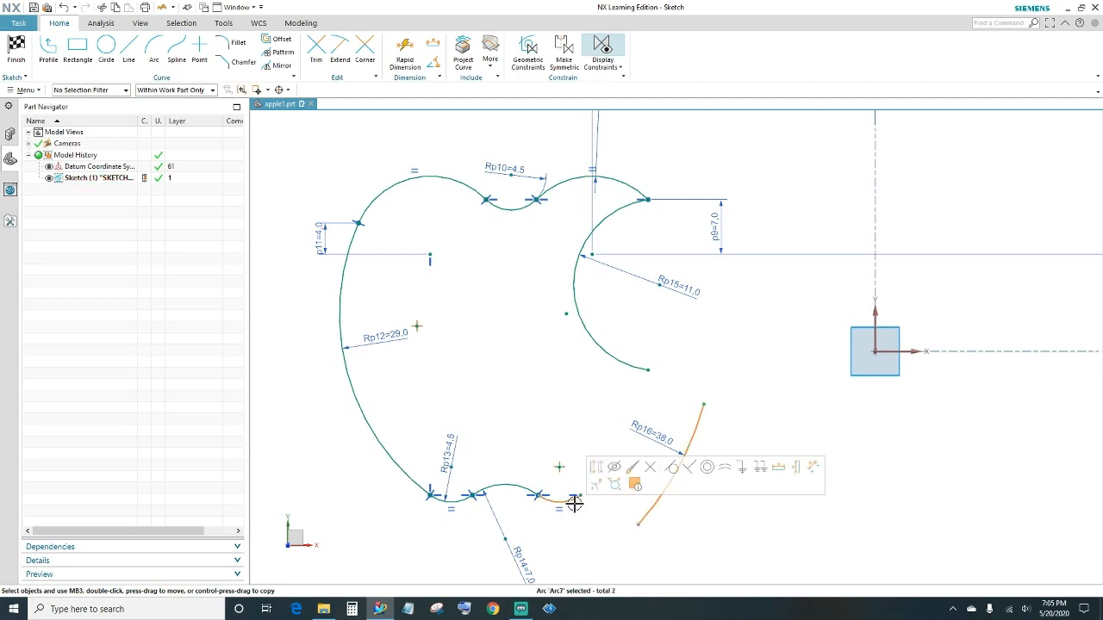
pyautogui.click(672, 467)
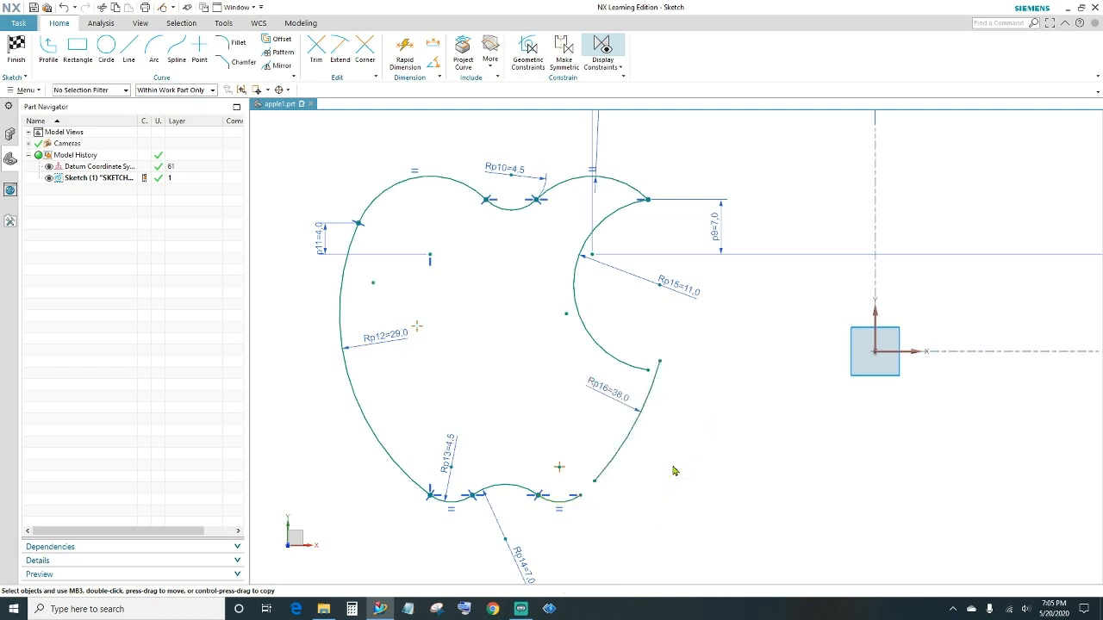
# Step: Make the 38 mm arc's lower endpoint coincident with the bottom arc's right endpoint, and pull its upper end down near the bite arc
pyautogui.click(581, 494)
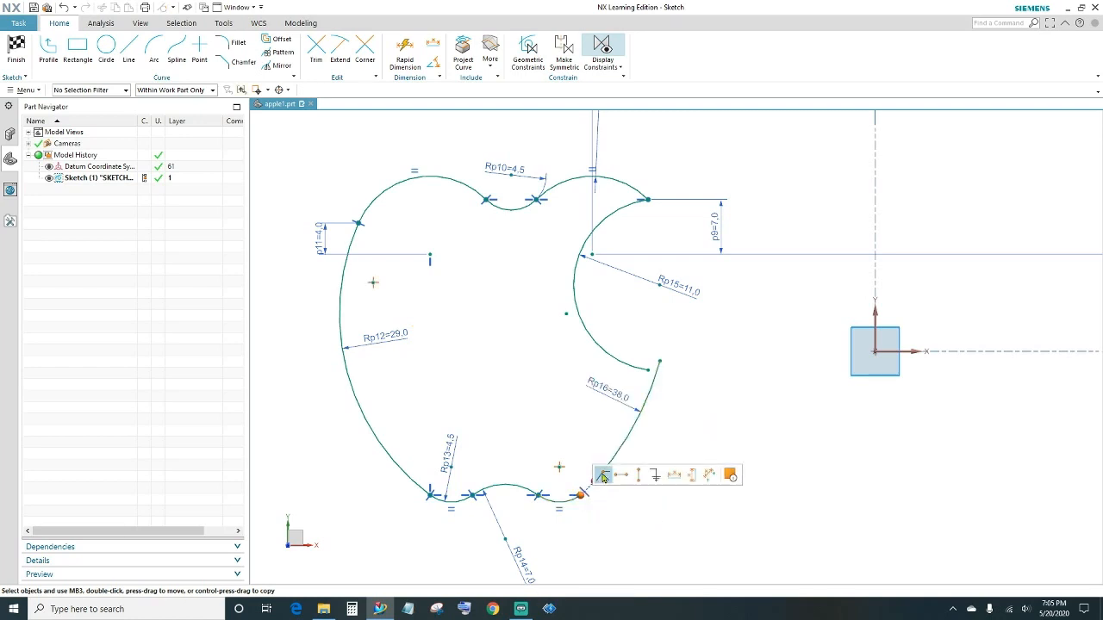
pyautogui.click(603, 476)
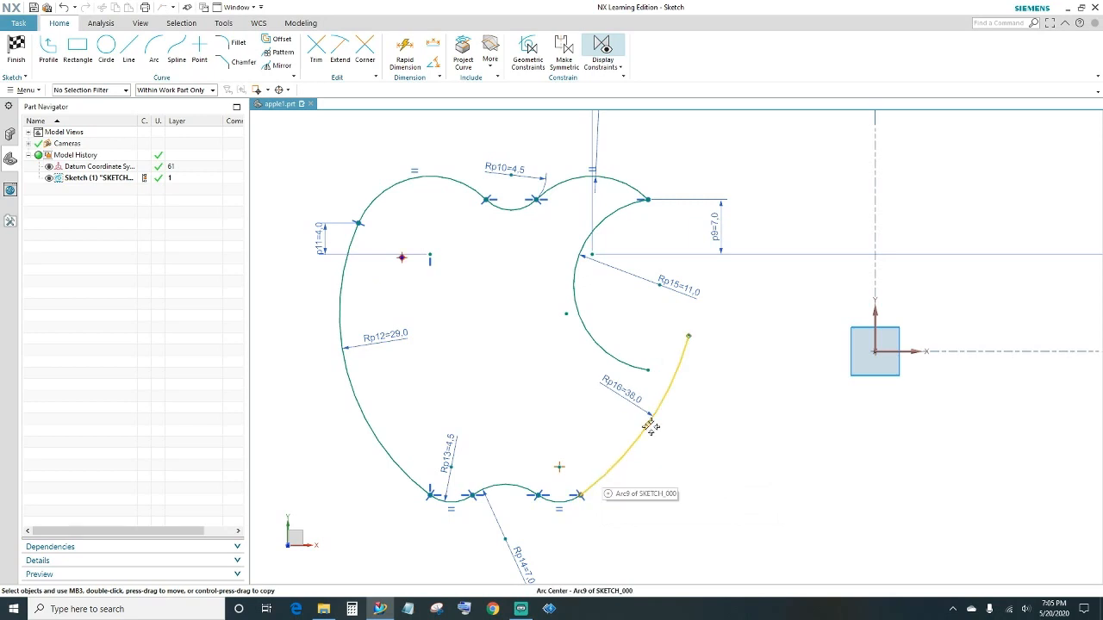
pyautogui.moveTo(687, 338); pyautogui.dragTo(670, 382)
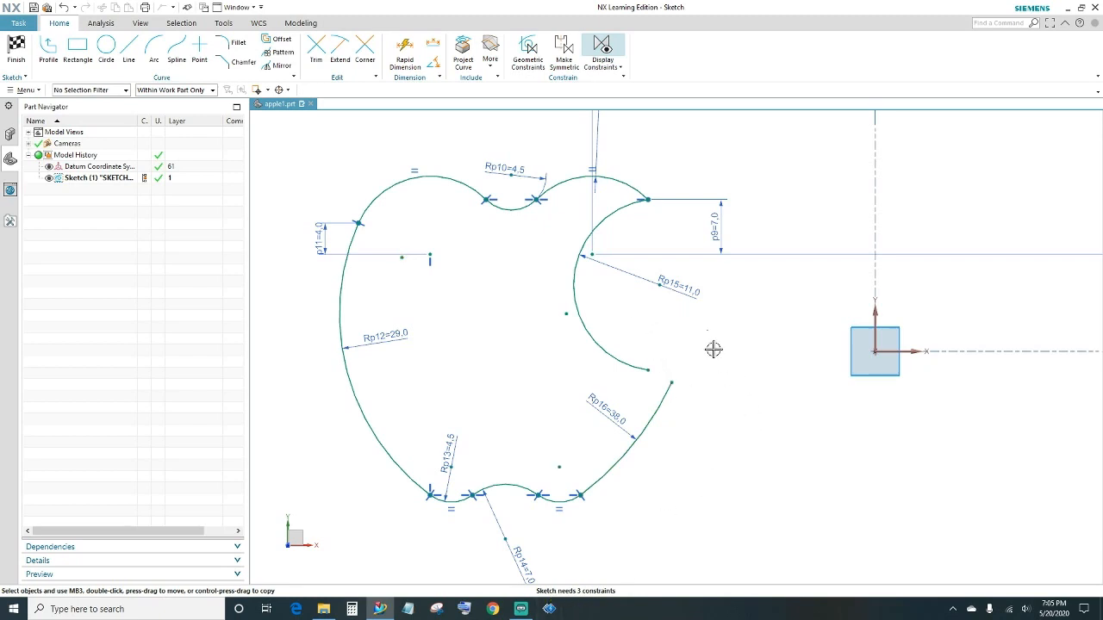
# Step: Dimension the horizontal distance between the 11 mm arc's center and the vertical axis
pyautogui.click(404, 56)
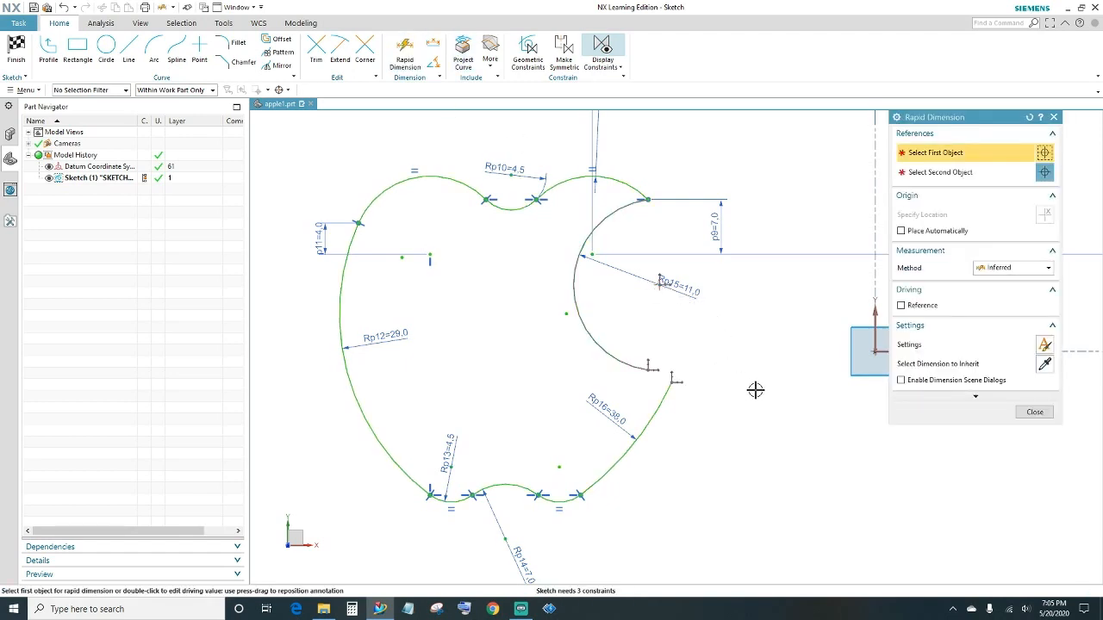
pyautogui.keyDown('shift'); pyautogui.moveTo(755, 390); pyautogui.dragTo(685, 393, button='middle'); pyautogui.keyUp('shift')
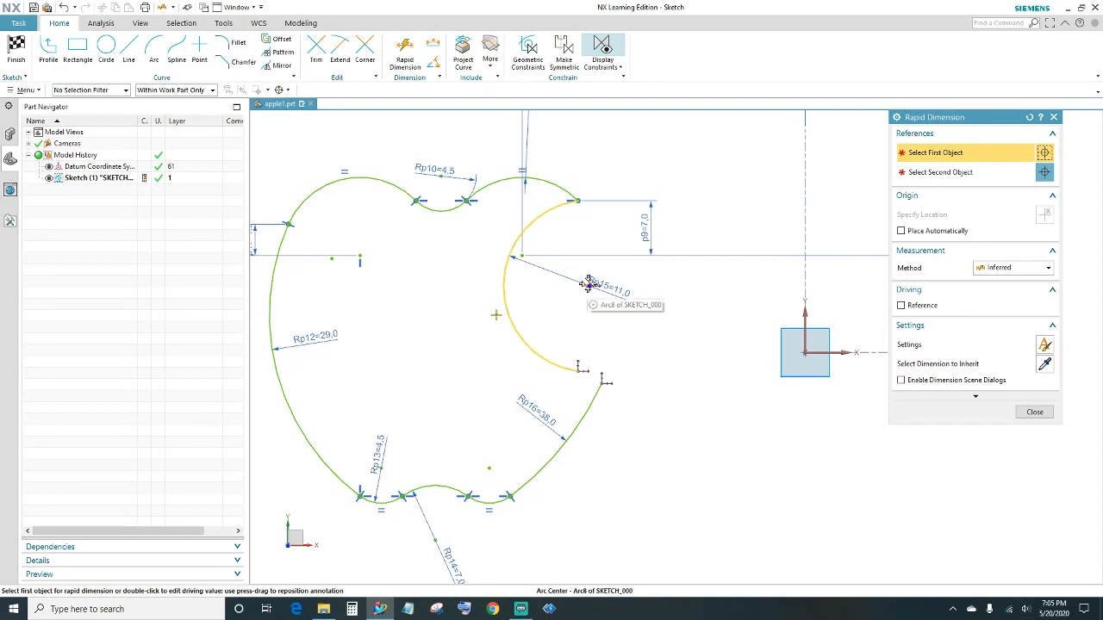
pyautogui.click(587, 284)
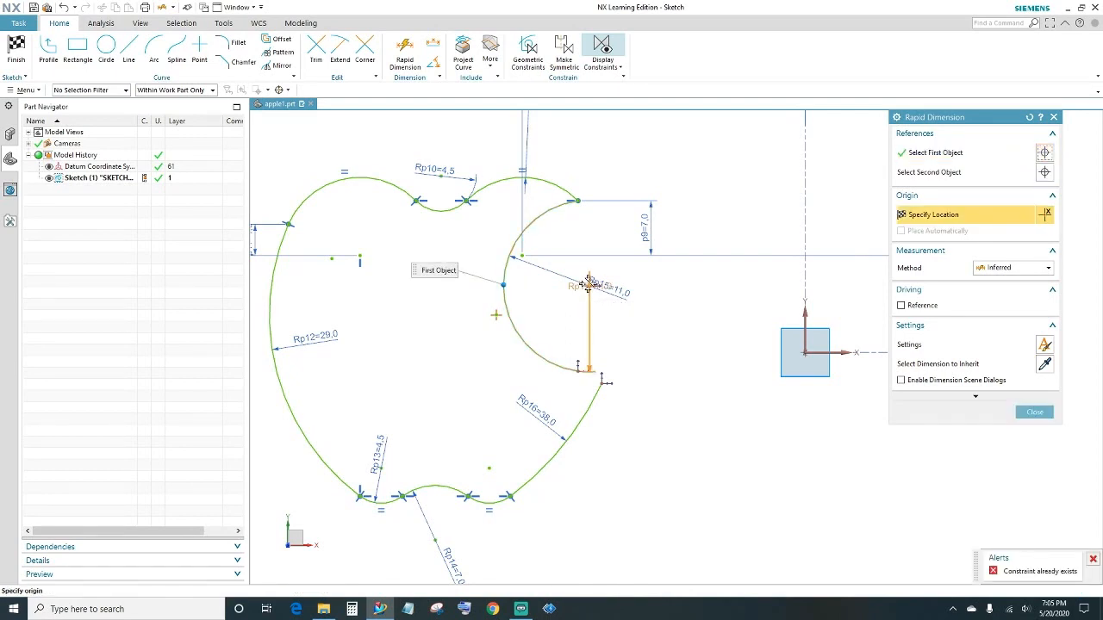
pyautogui.click(803, 313)
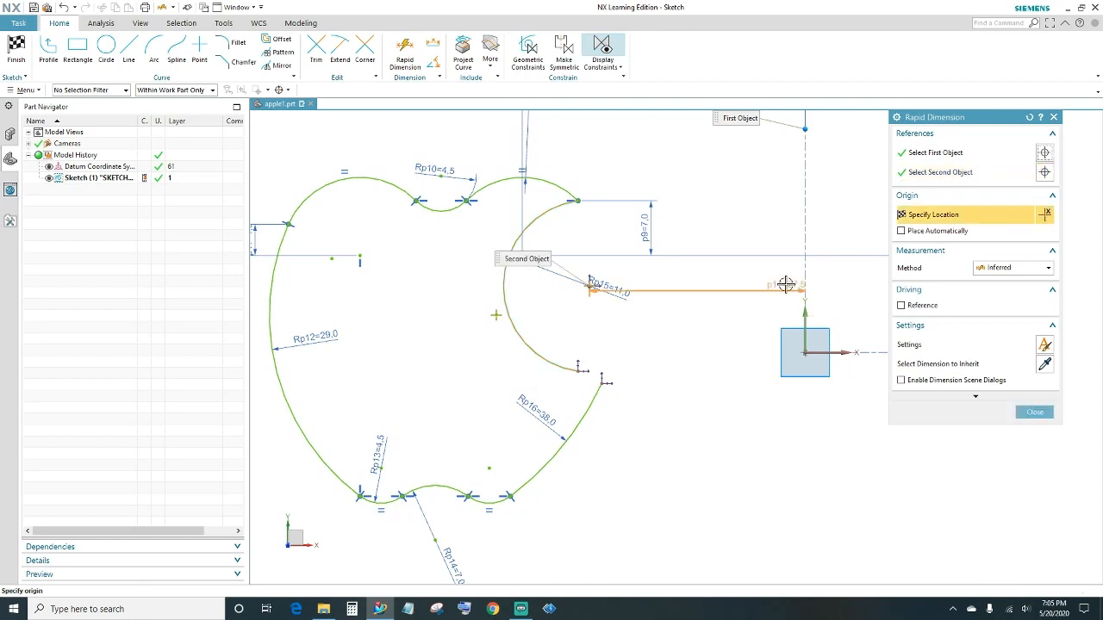
pyautogui.click(786, 284)
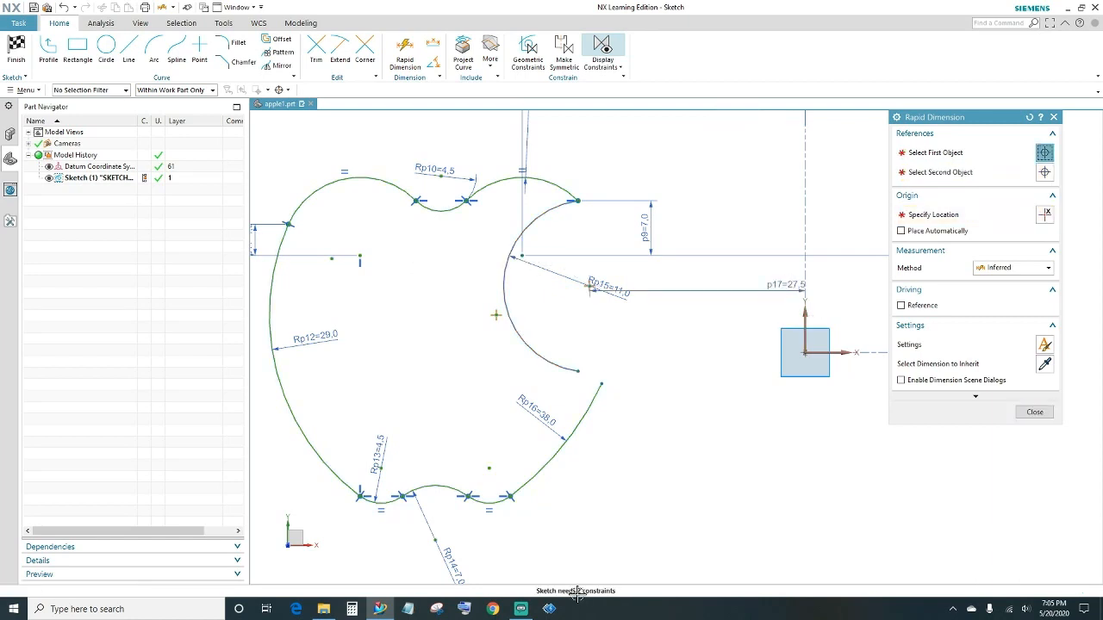
pyautogui.click(1034, 413)
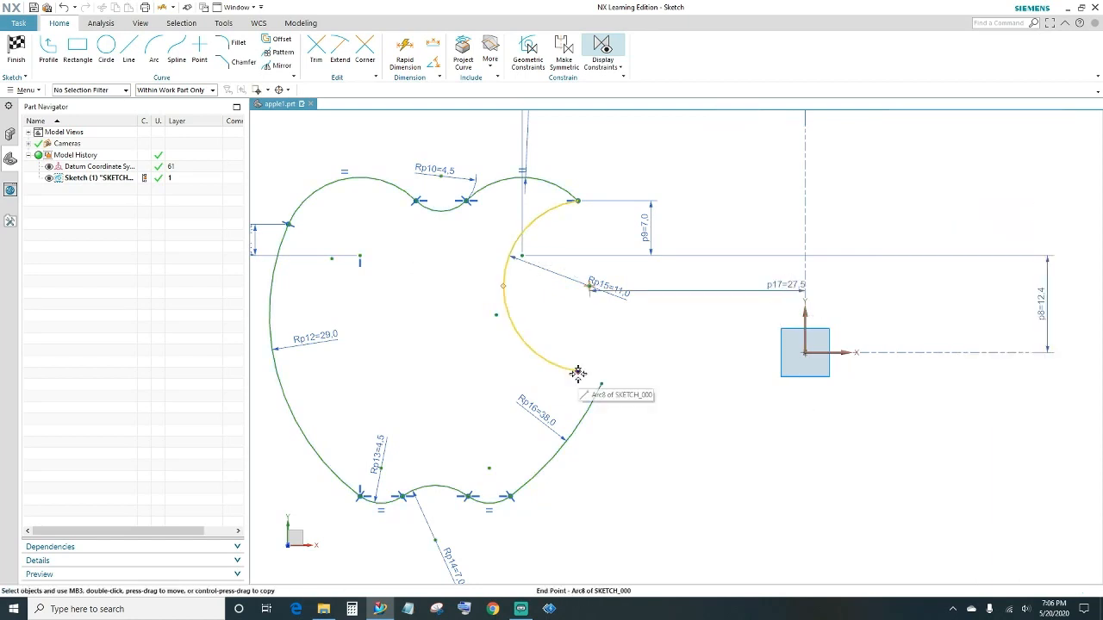
# Step: Extend the 11 mm arc's lower end toward the 38 mm arc and make their endpoints coincident to close the profile
pyautogui.moveTo(577, 373); pyautogui.dragTo(603, 385)
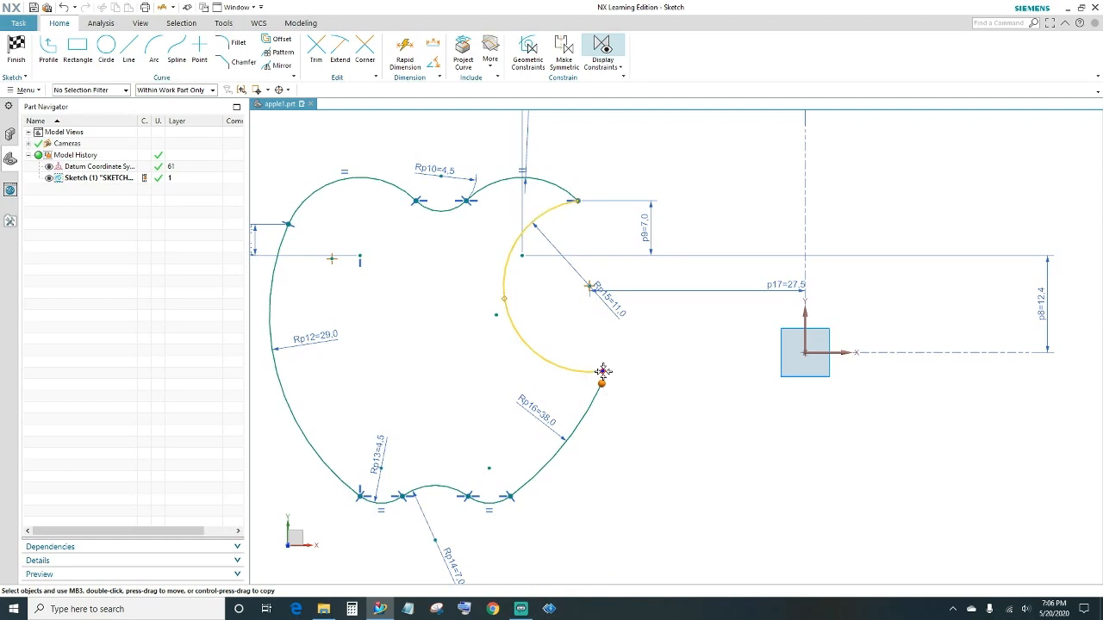
pyautogui.click(602, 372)
pyautogui.click(628, 352)
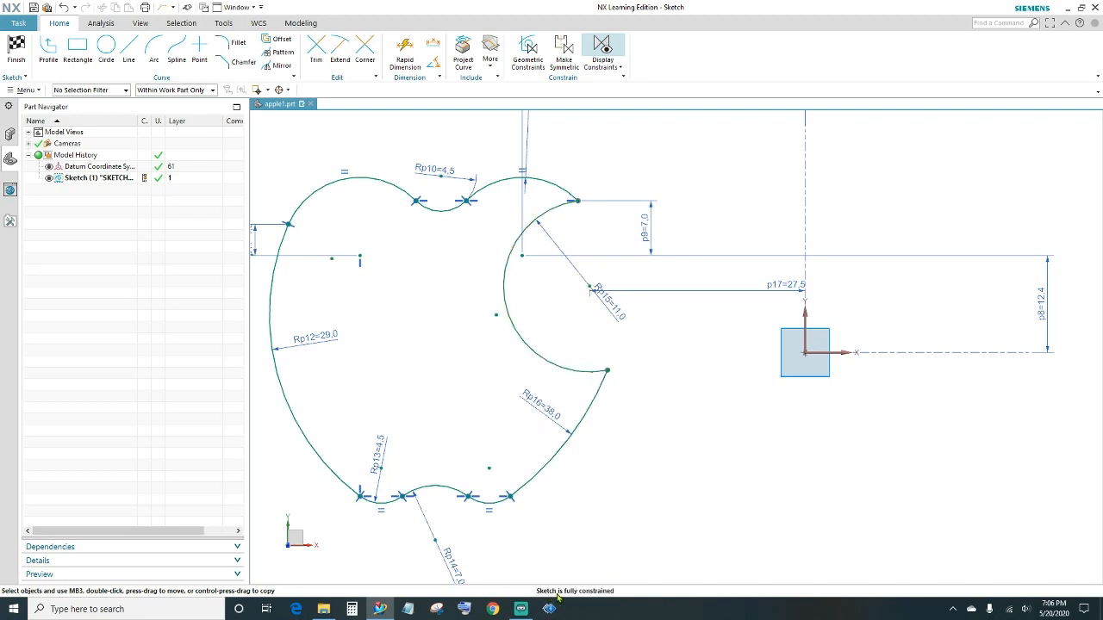
# Step: Sketch an arc bulging up and to the left above the dip in the apple's top, as the first leaf edge
pyautogui.scroll(-2, 684, 404)
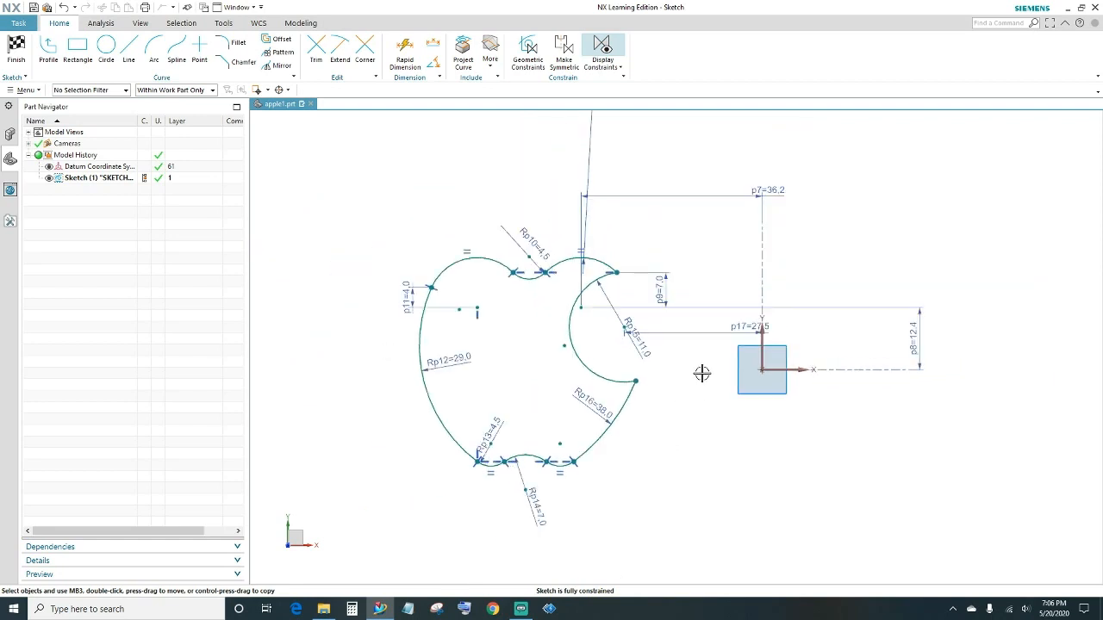
pyautogui.moveTo(606, 335)
pyautogui.keyDown('shift'); pyautogui.mouseDown(button='middle')
pyautogui.moveTo(615, 364)
pyautogui.moveTo(603, 418)
pyautogui.mouseUp(button='middle'); pyautogui.keyUp('shift')
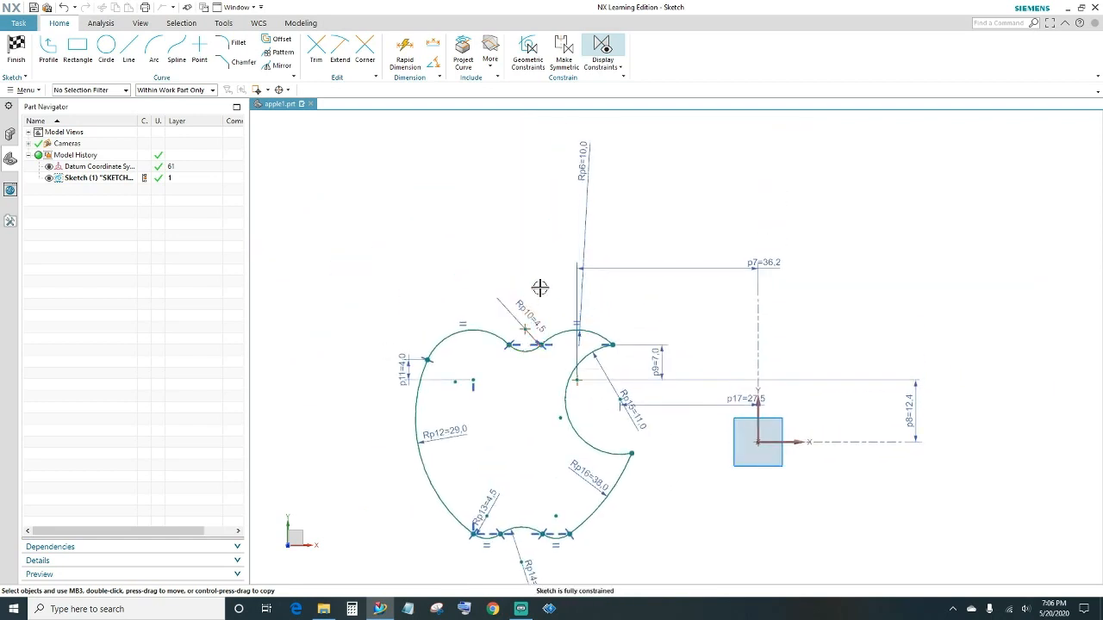
pyautogui.scroll(4, 529, 336)
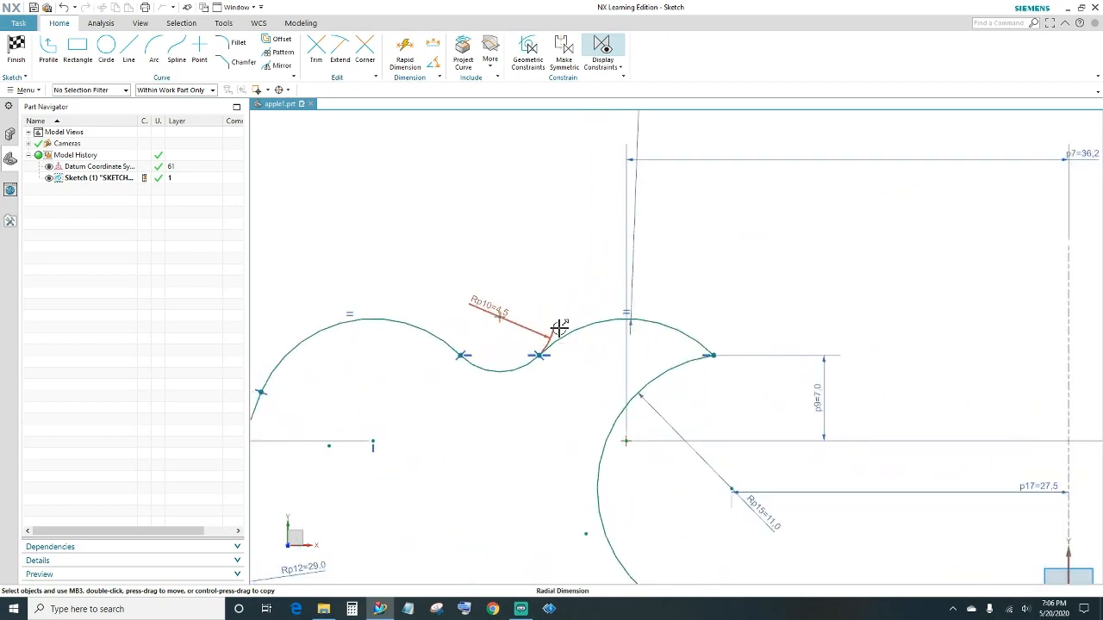
pyautogui.click(154, 50)
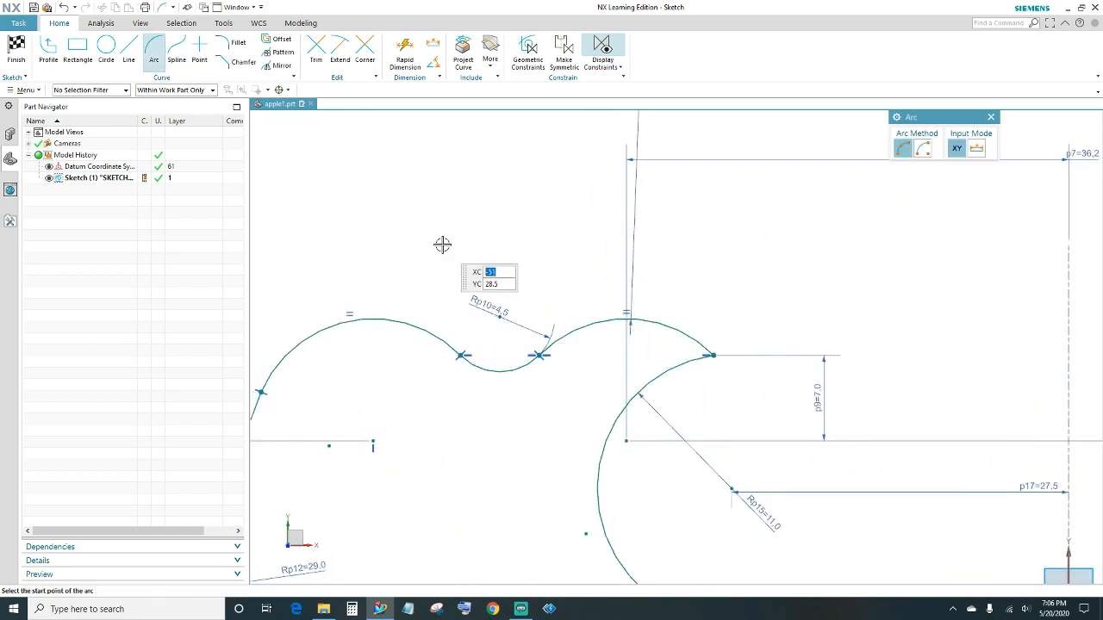
pyautogui.click(488, 268)
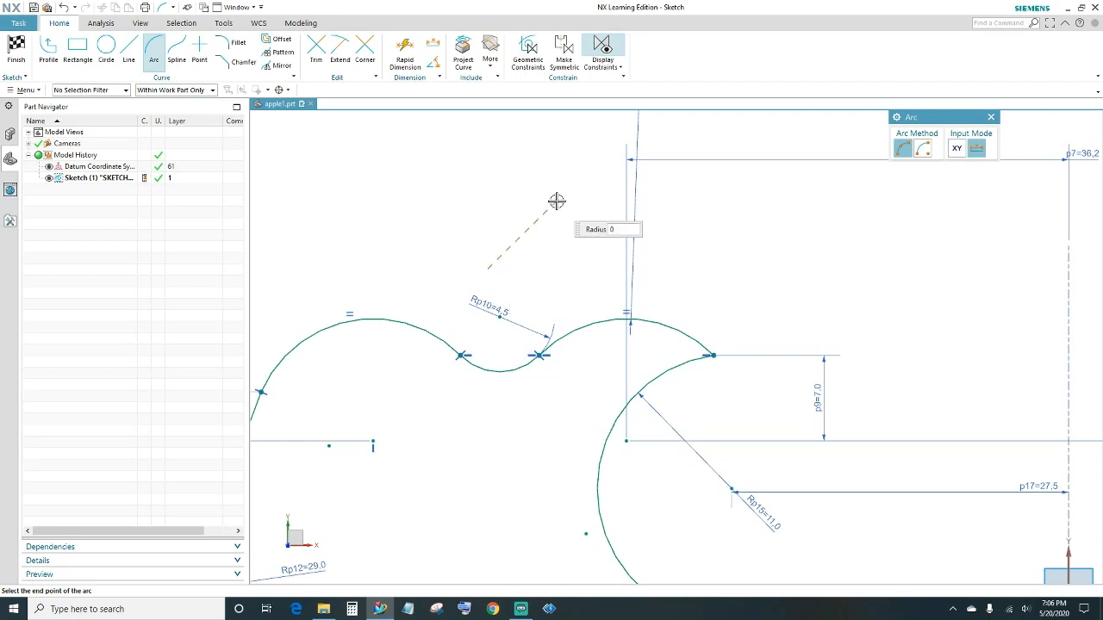
pyautogui.click(558, 197)
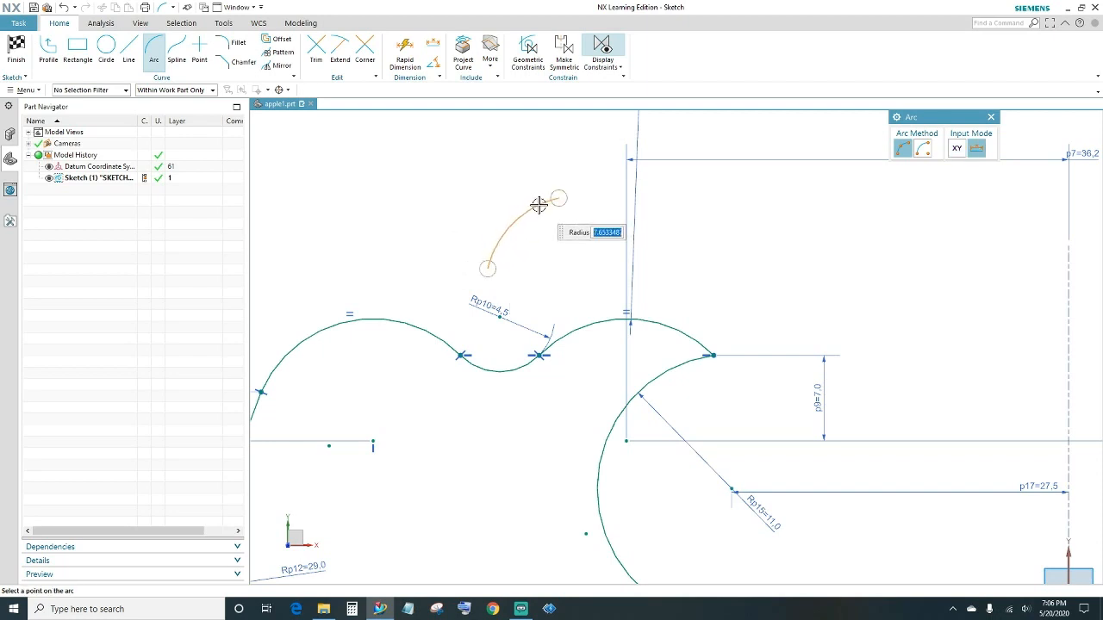
pyautogui.click(539, 208)
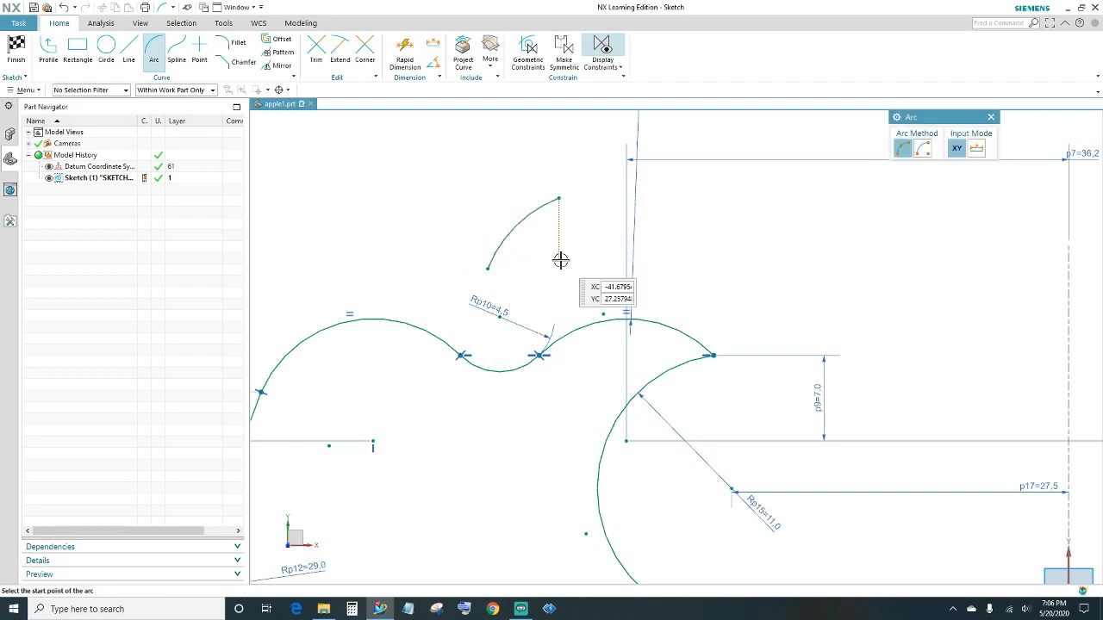
pyautogui.press('Escape')
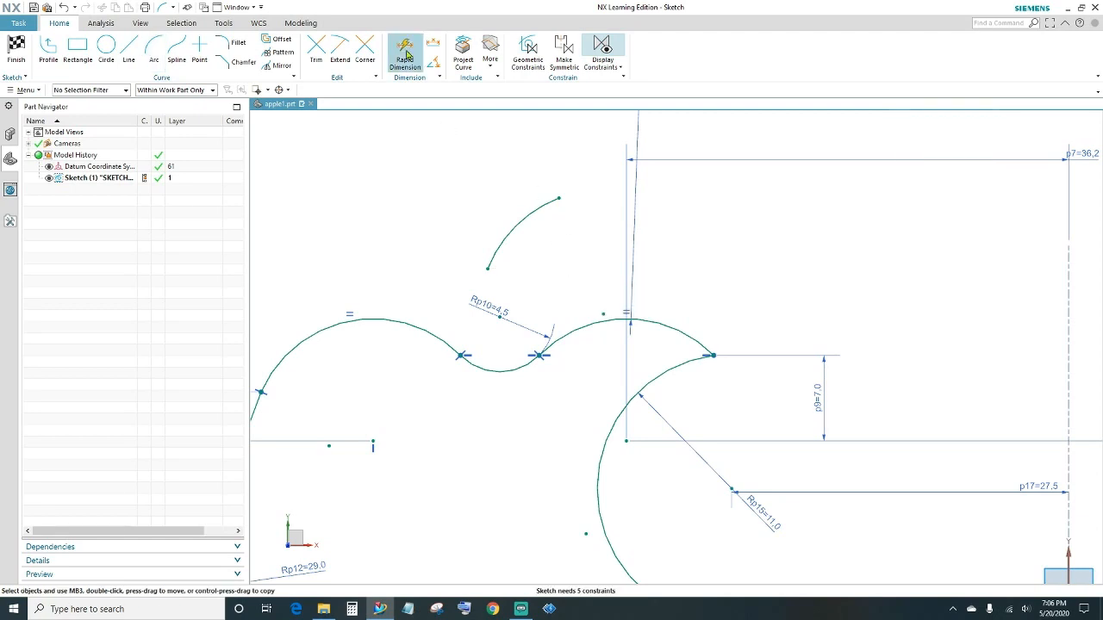
# Step: Dimension the radius of the leaf's first arc and set it to 9 mm
pyautogui.click(406, 55)
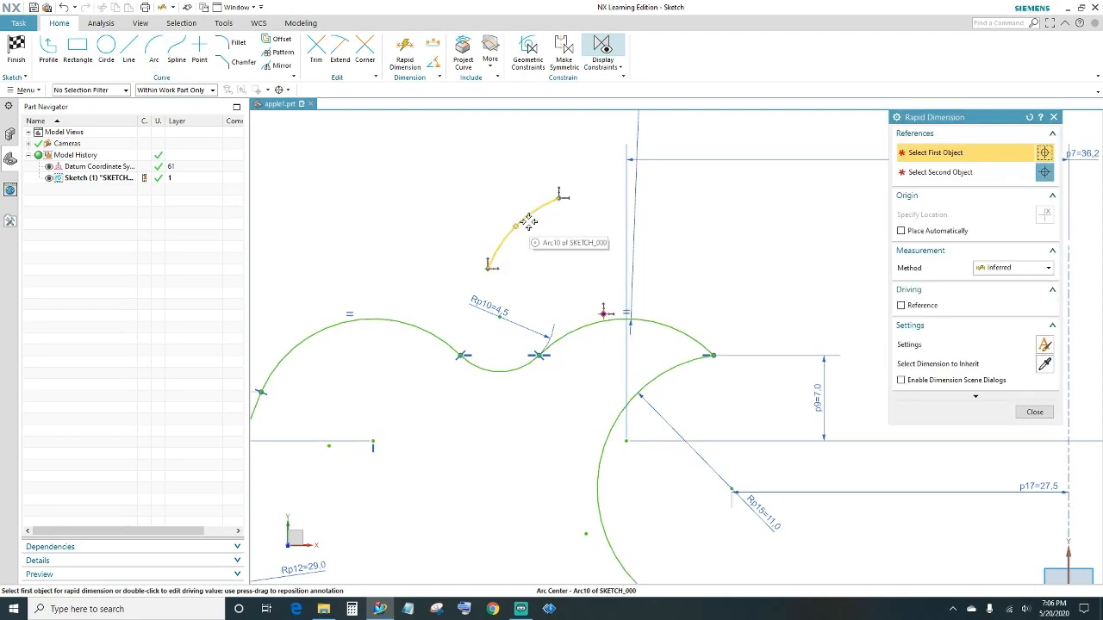
pyautogui.click(529, 224)
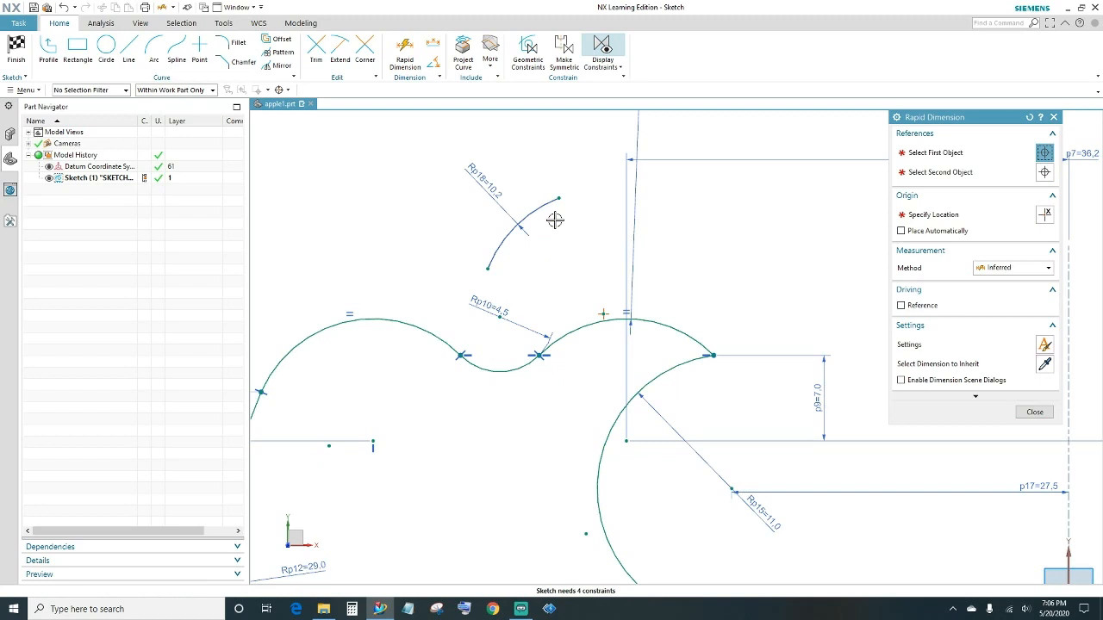
pyautogui.click(555, 221)
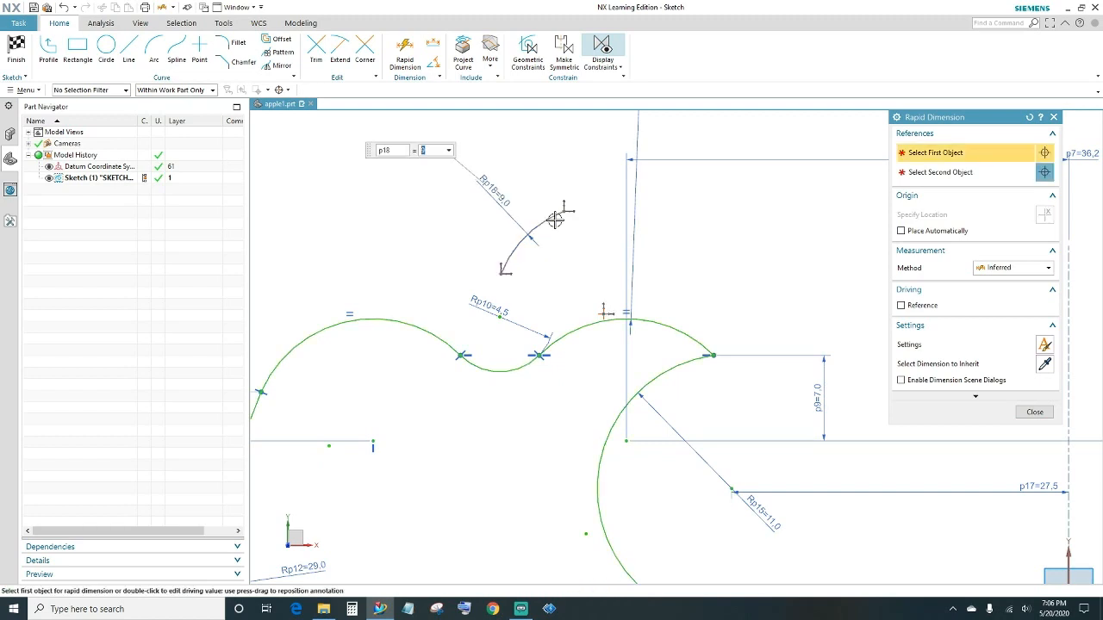
pyautogui.press('Escape')
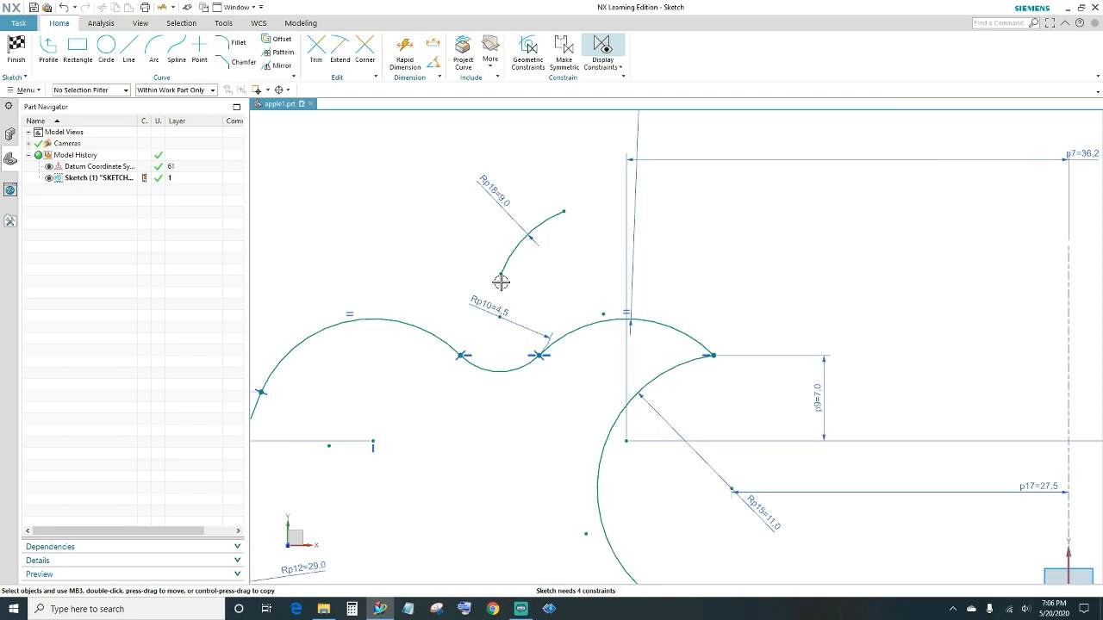
# Step: Align the leaf arc's lower endpoint vertically with the 4.5 mm dip arc's center, and pull the arc's ends to lower and lengthen it
pyautogui.click(501, 274)
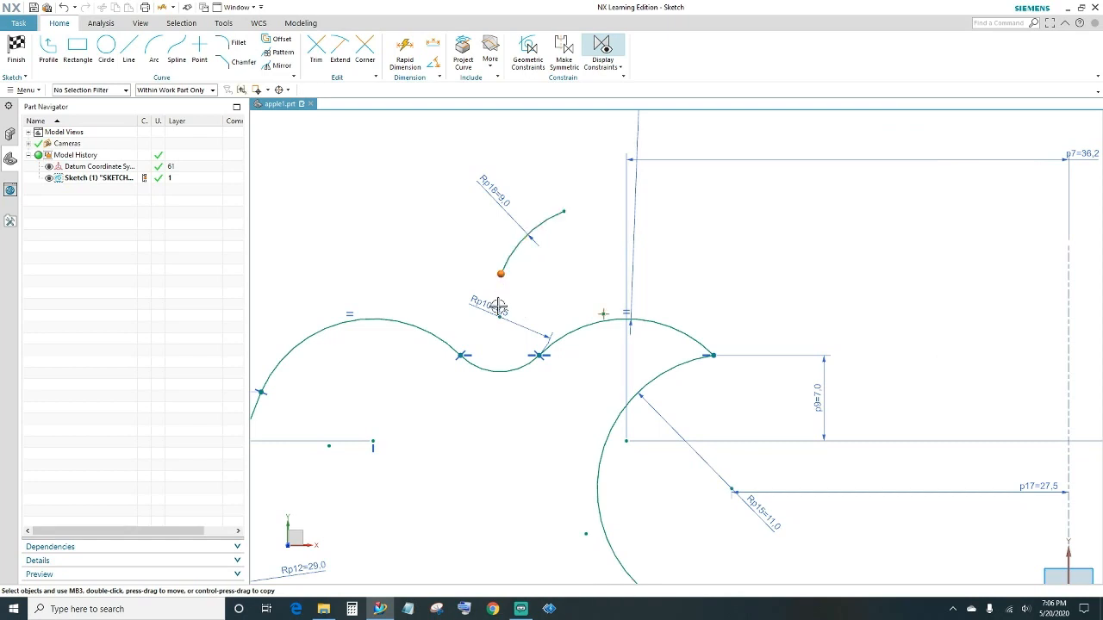
pyautogui.click(500, 315)
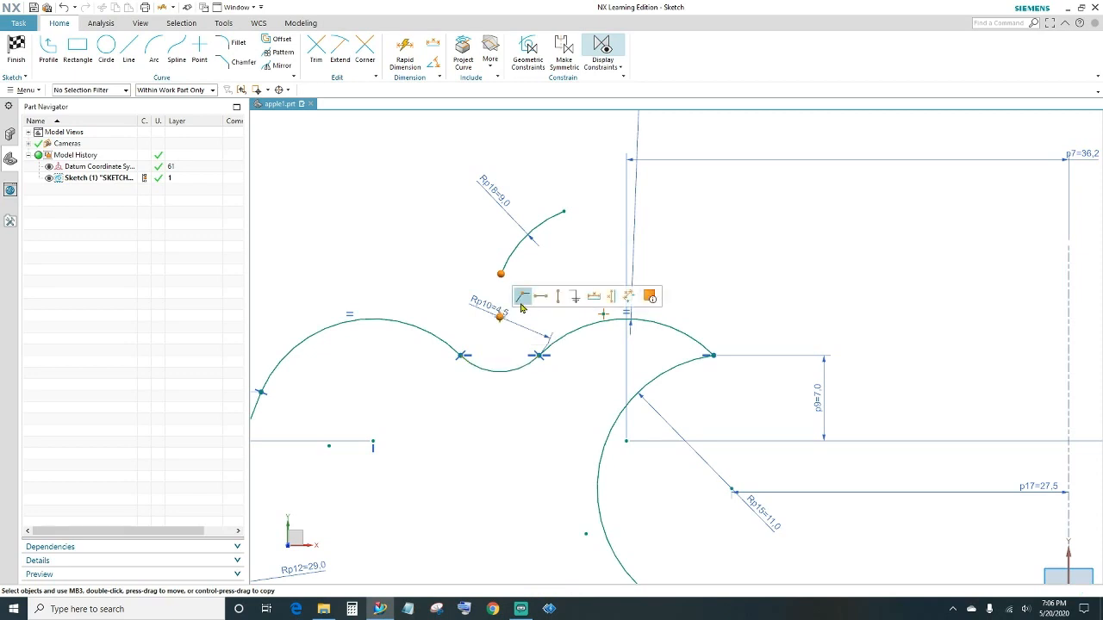
pyautogui.click(555, 297)
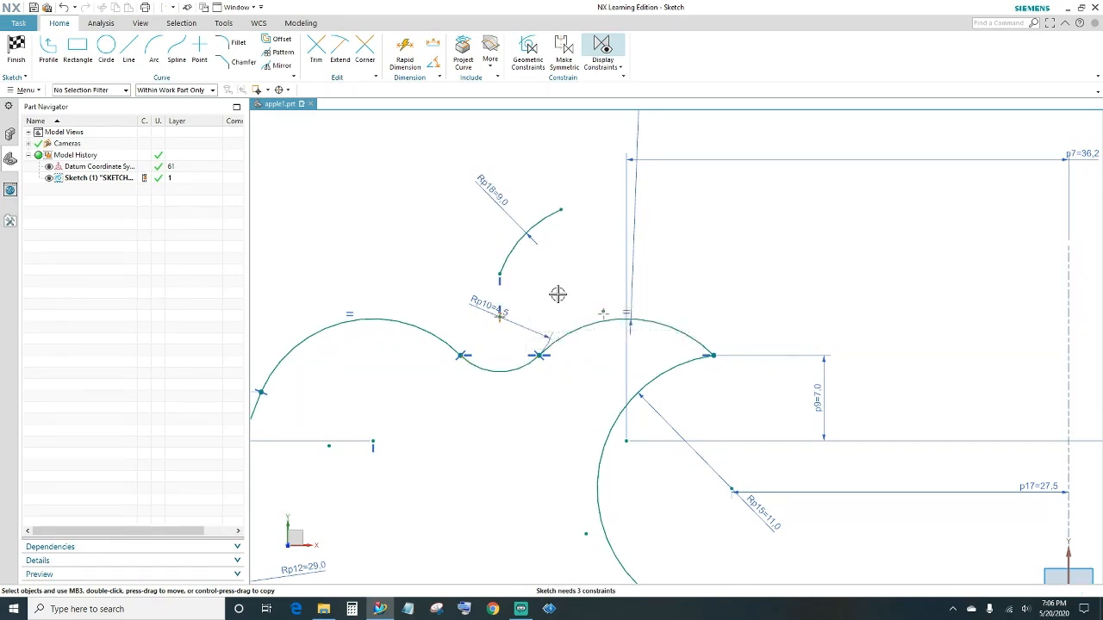
pyautogui.moveTo(503, 288); pyautogui.dragTo(504, 296)
pyautogui.moveTo(569, 210); pyautogui.dragTo(591, 218)
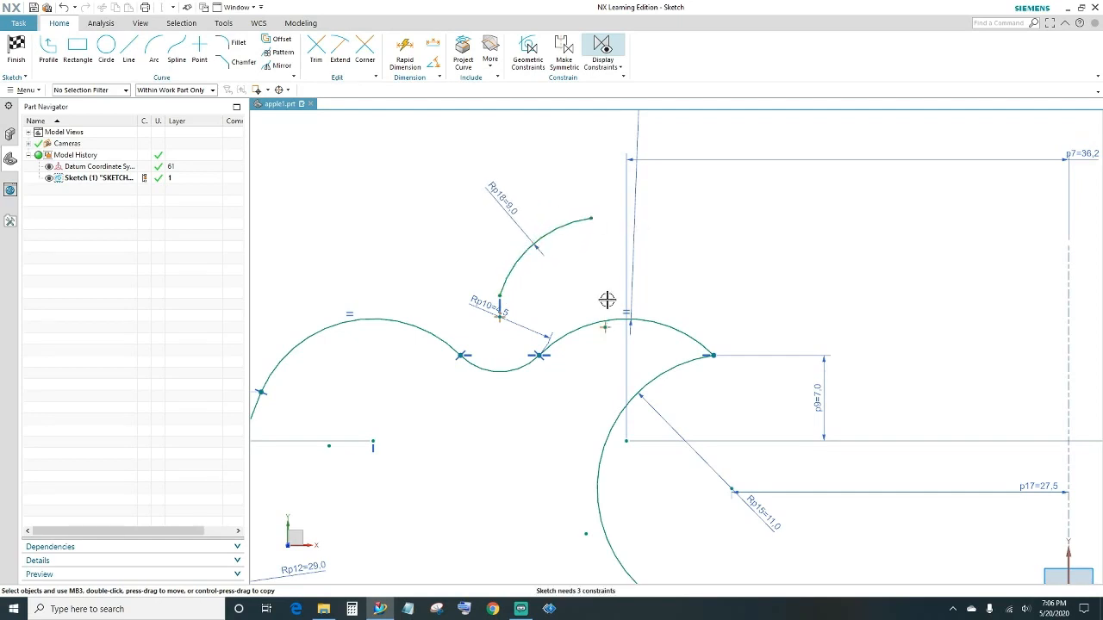
# Step: Make the leaf arc's lower endpoint coincident with the center of the 4.5 mm dip arc
pyautogui.scroll(-3, 612, 310)
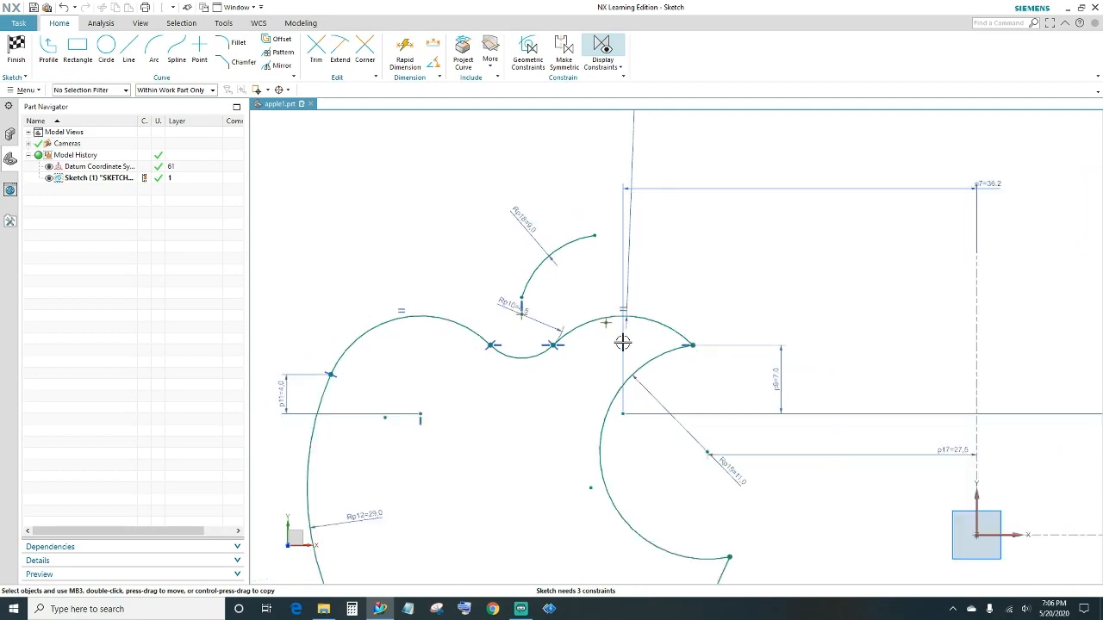
pyautogui.scroll(4, 603, 362)
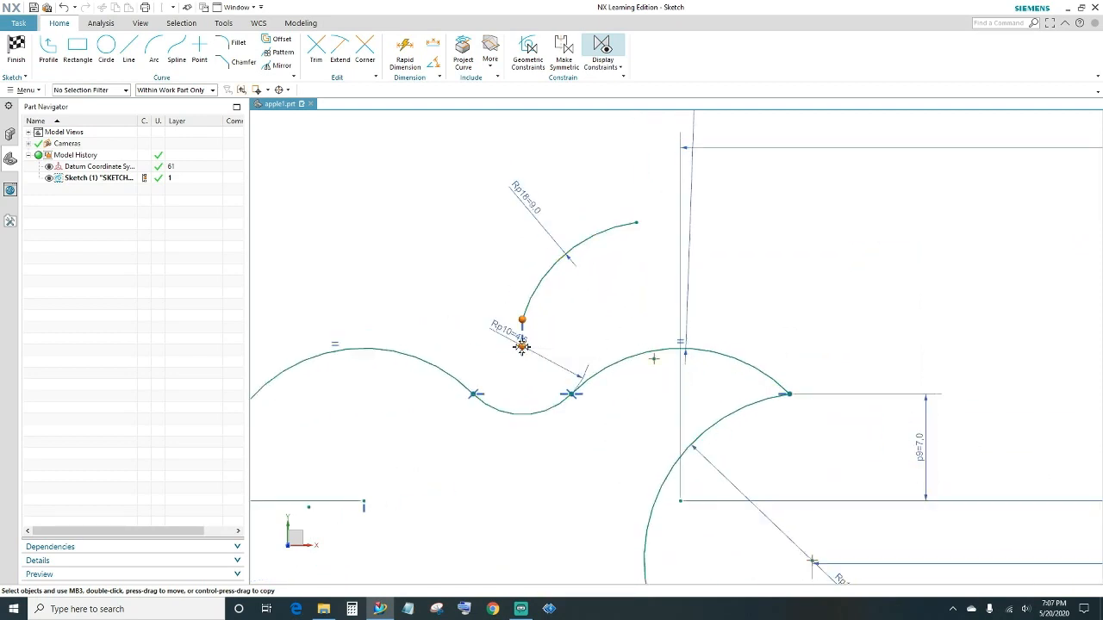
pyautogui.click(521, 344)
pyautogui.click(543, 328)
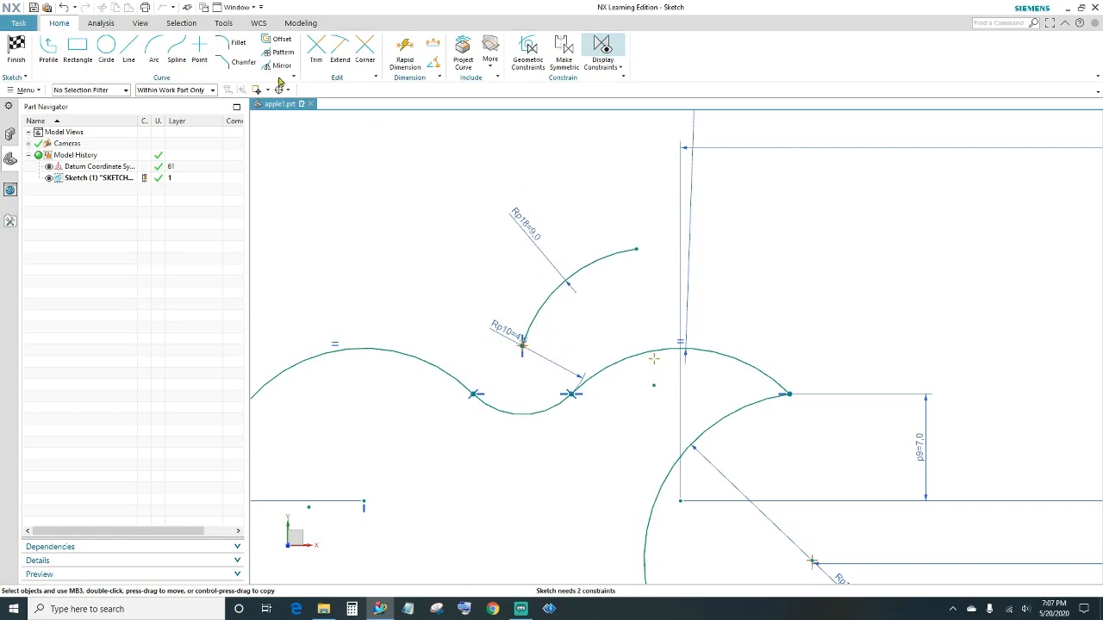
# Step: Sketch a second leaf arc below the first, bulging down and to the right
pyautogui.click(155, 50)
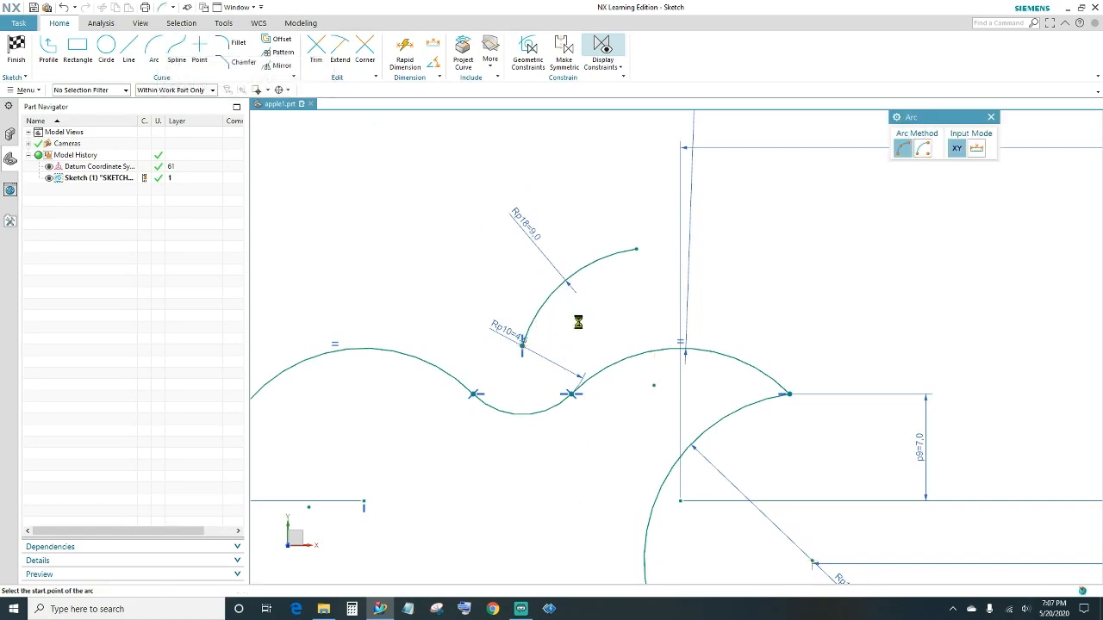
pyautogui.click(571, 347)
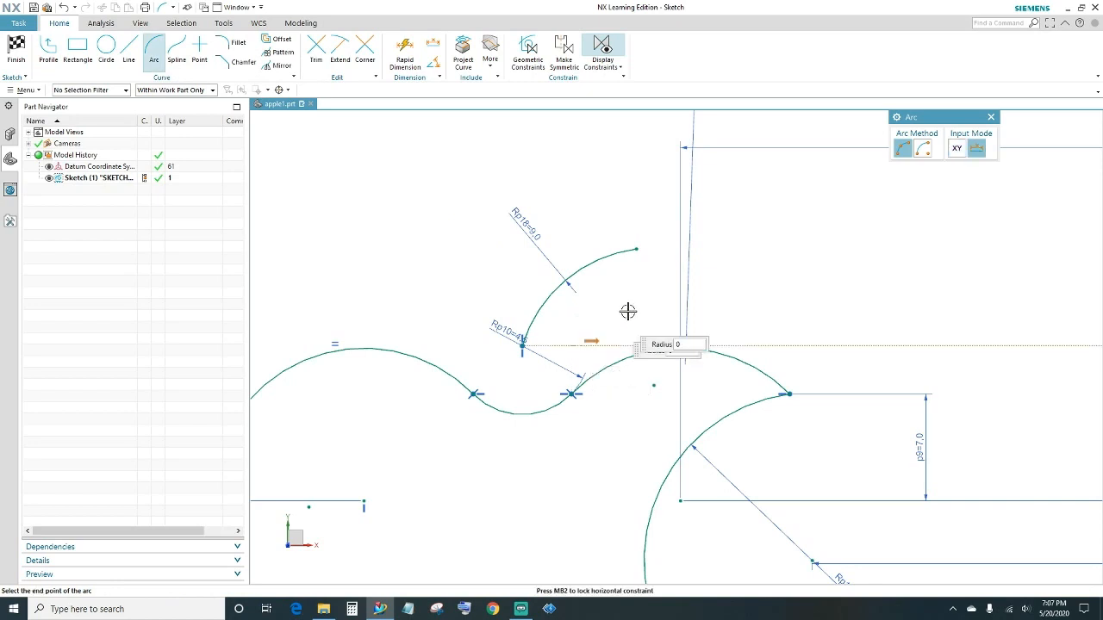
pyautogui.click(668, 265)
pyautogui.click(647, 296)
pyautogui.press('Escape')
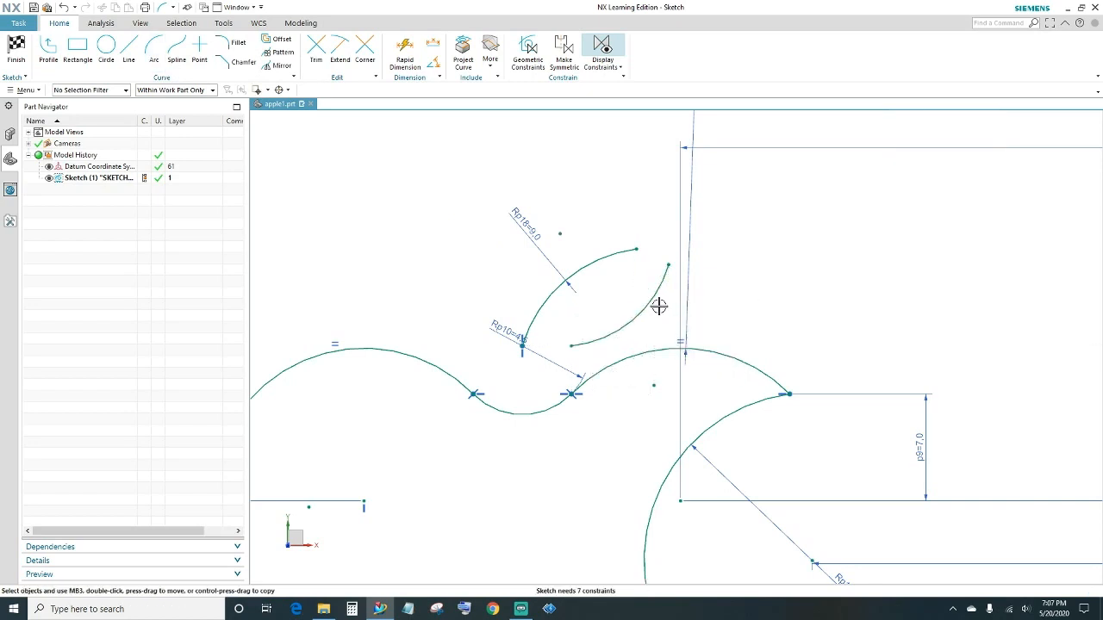
# Step: Constrain the two leaf arcs to equal radius
pyautogui.click(657, 301)
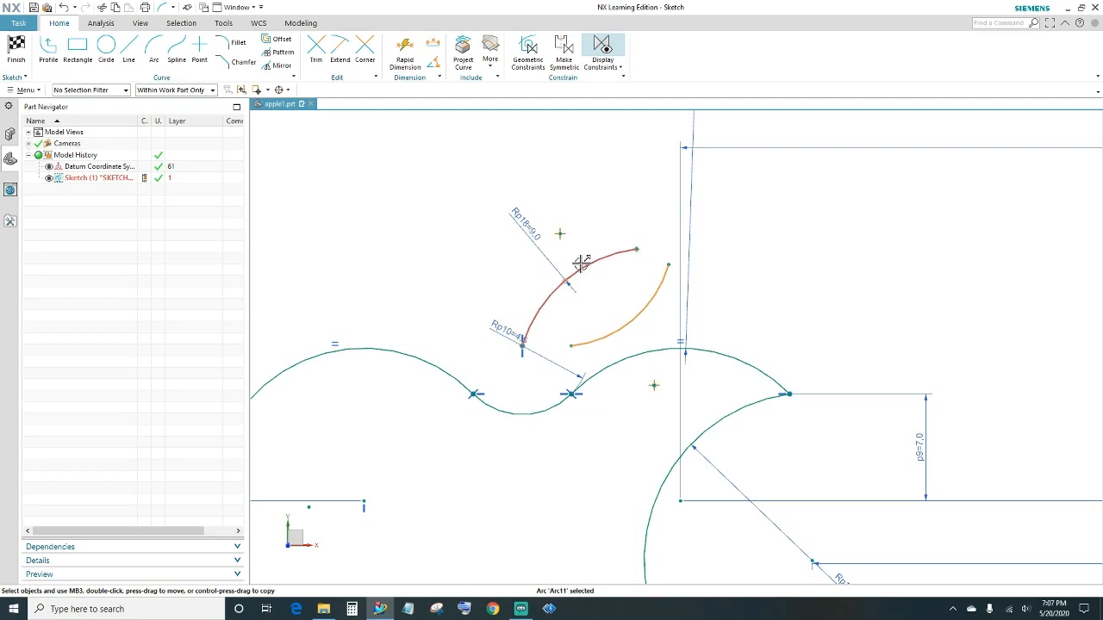
pyautogui.click(581, 264)
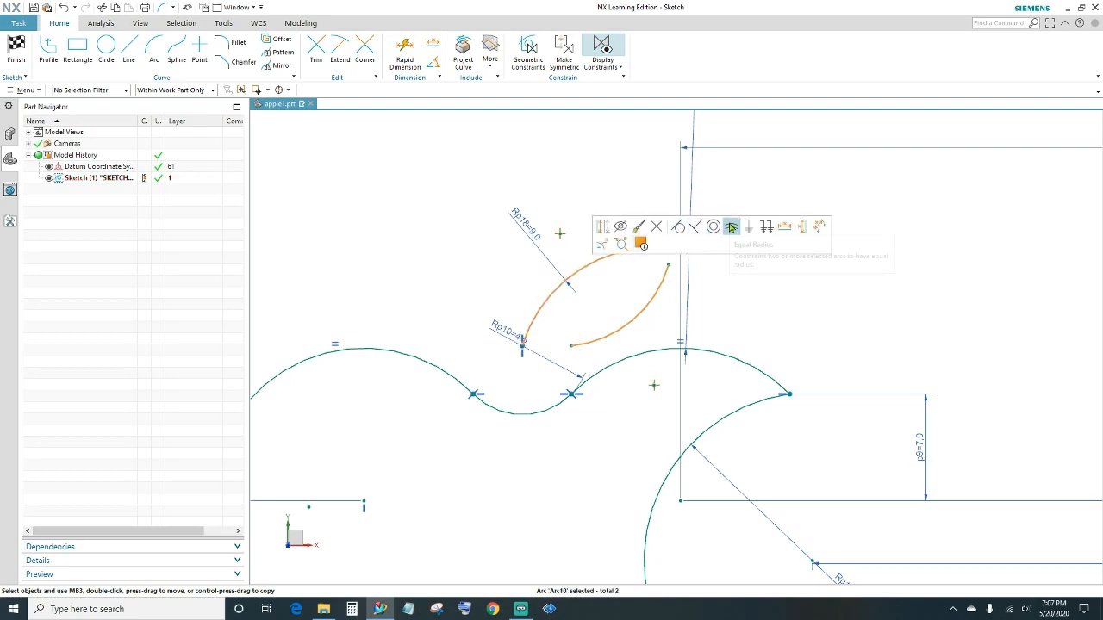
pyautogui.click(731, 228)
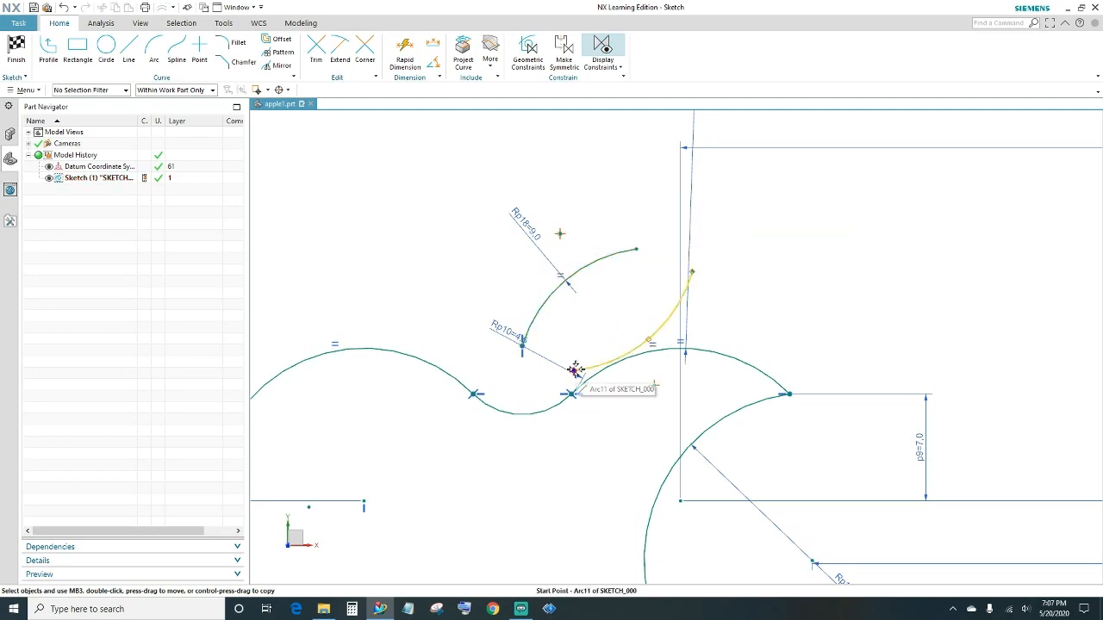
# Step: Close the leaf by joining the second arc's lower end to the first arc's lower endpoint and making their upper endpoints coincident
pyautogui.moveTo(575, 371); pyautogui.dragTo(522, 344)
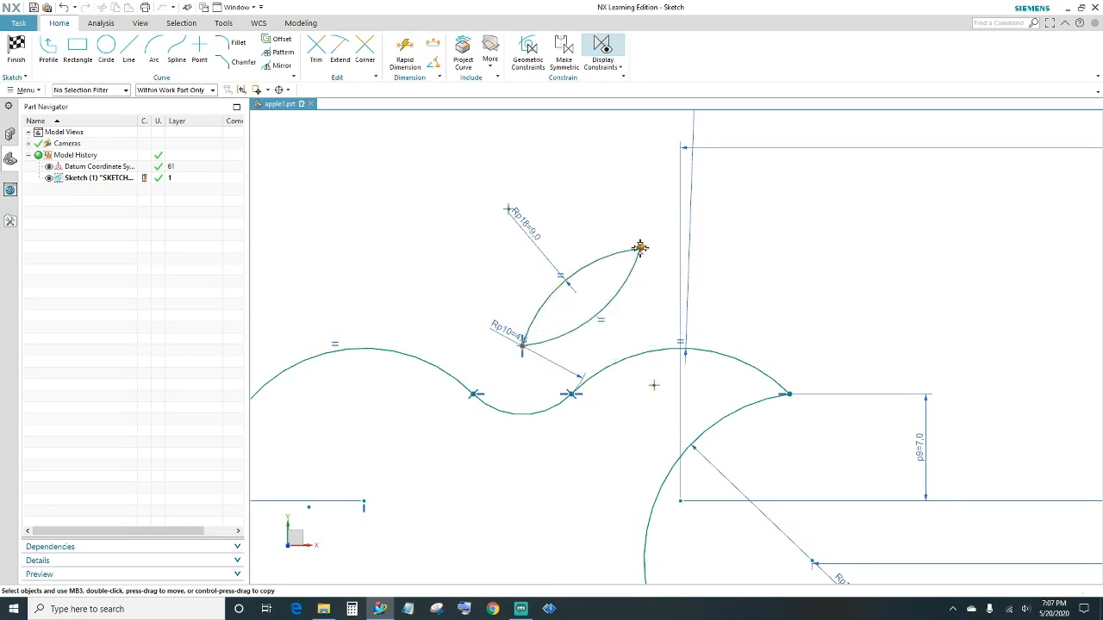
pyautogui.scroll(4, 638, 248)
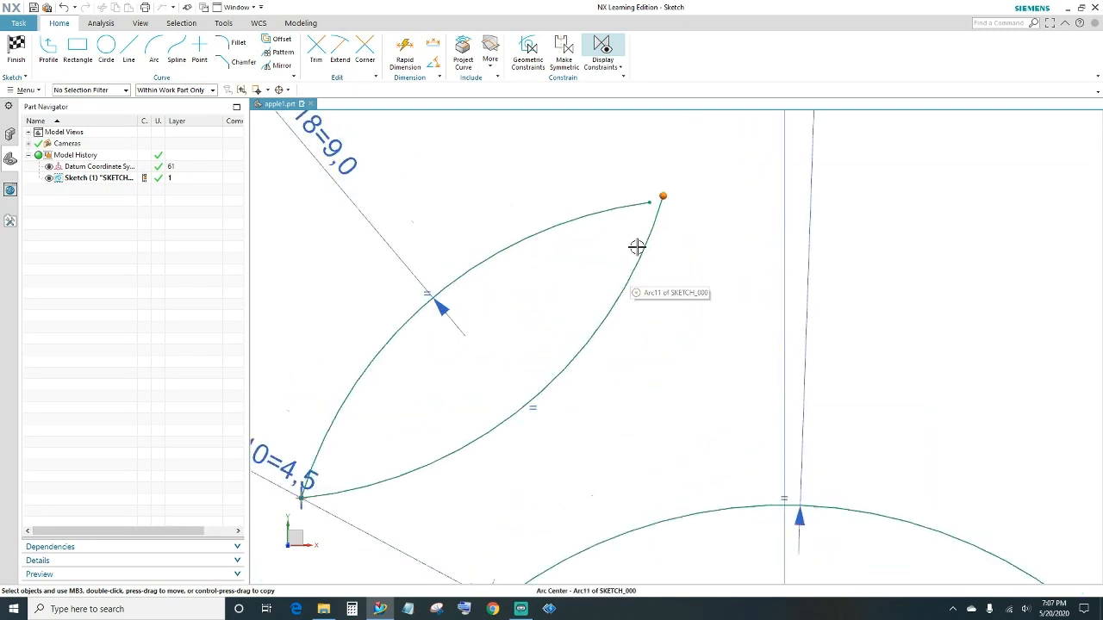
pyautogui.click(650, 203)
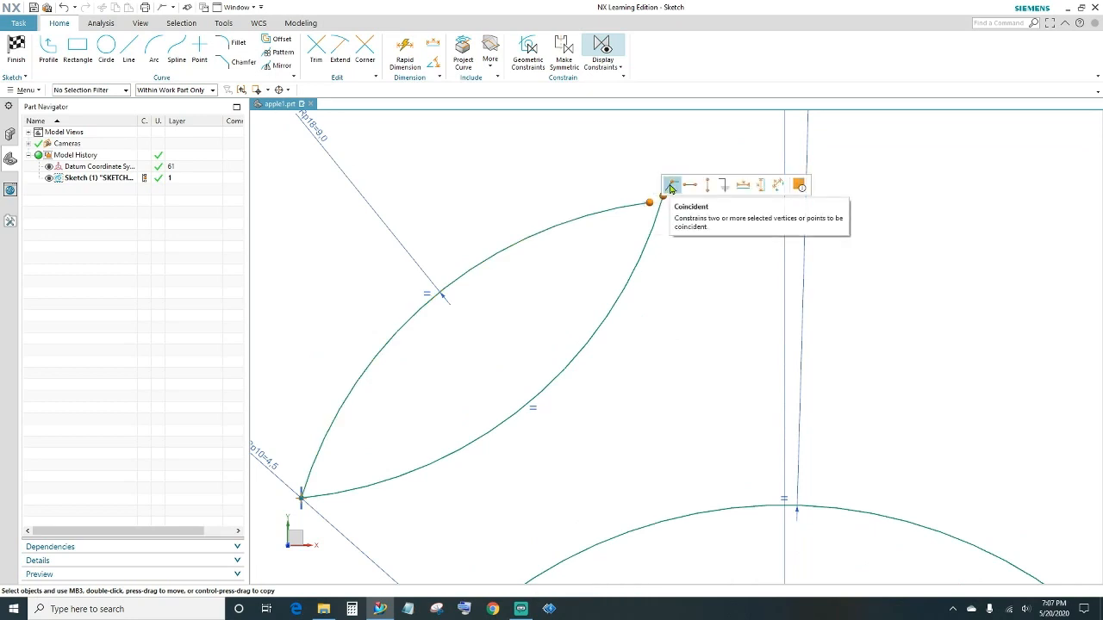
pyautogui.click(669, 186)
# Step: Pull the leaf's upper tip slightly up and to the right to lengthen the leaf
pyautogui.scroll(-4, 663, 331)
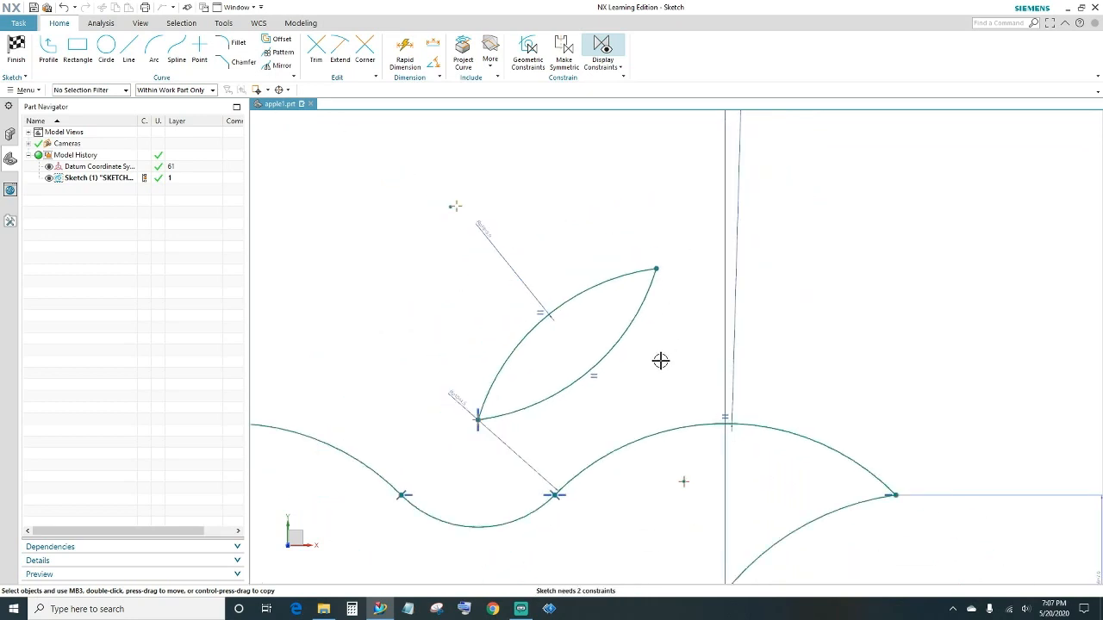
pyautogui.scroll(-2, 648, 379)
pyautogui.moveTo(669, 429)
pyautogui.keyDown('shift'); pyautogui.mouseDown(button='middle')
pyautogui.moveTo(630, 365)
pyautogui.moveTo(614, 272)
pyautogui.mouseUp(button='middle'); pyautogui.keyUp('shift')
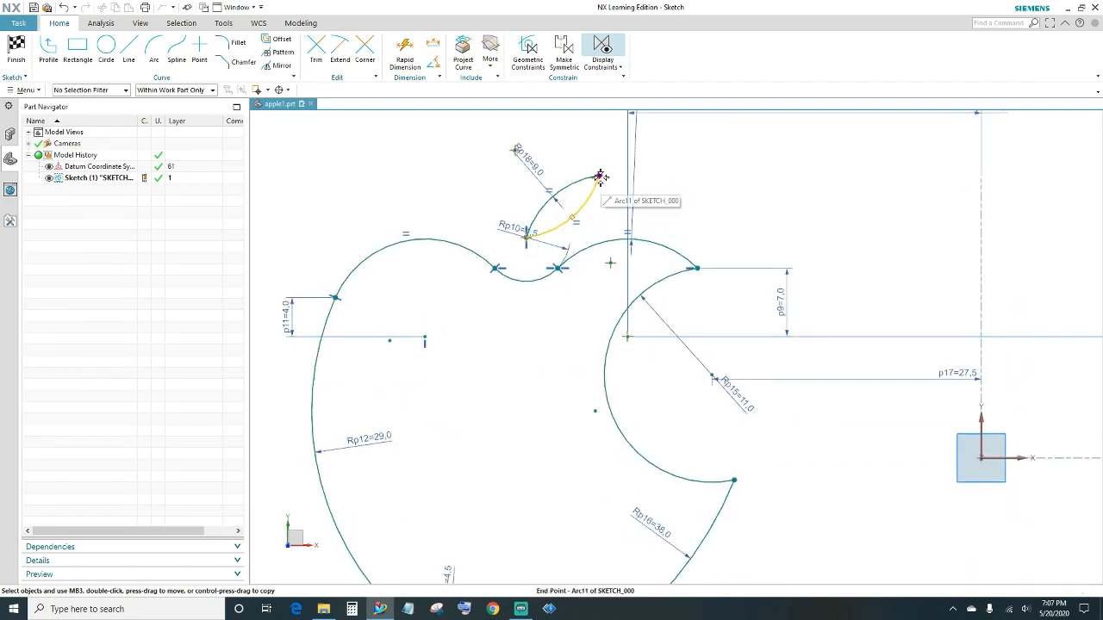
pyautogui.moveTo(599, 177); pyautogui.dragTo(614, 161)
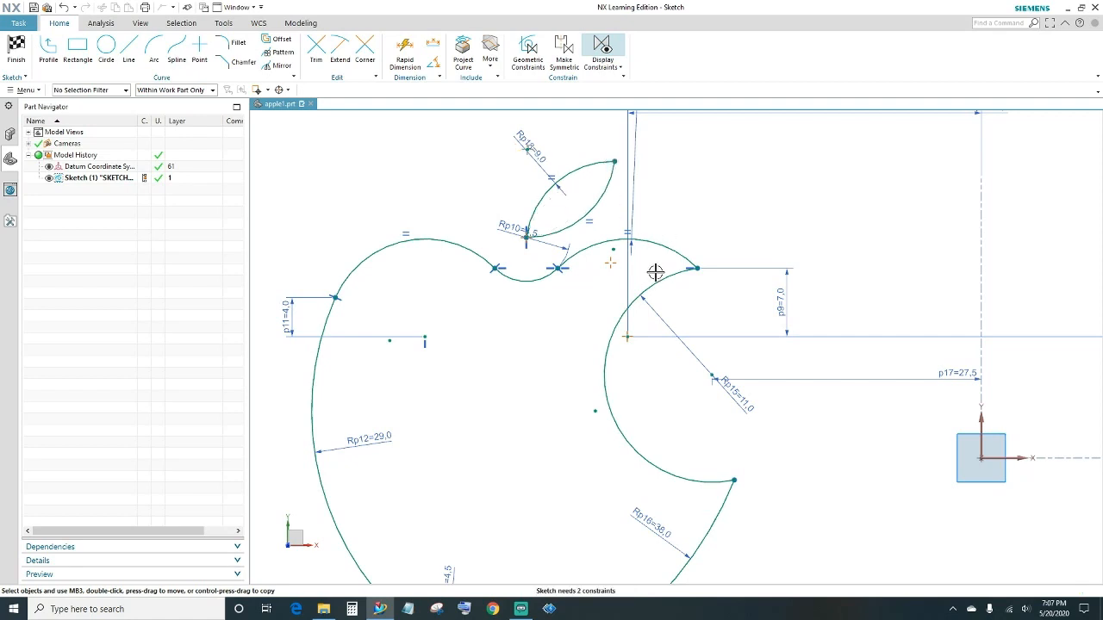
# Step: Align the center of the leaf's upper arc vertically with the leaf's upper tip
pyautogui.scroll(-2, 637, 384)
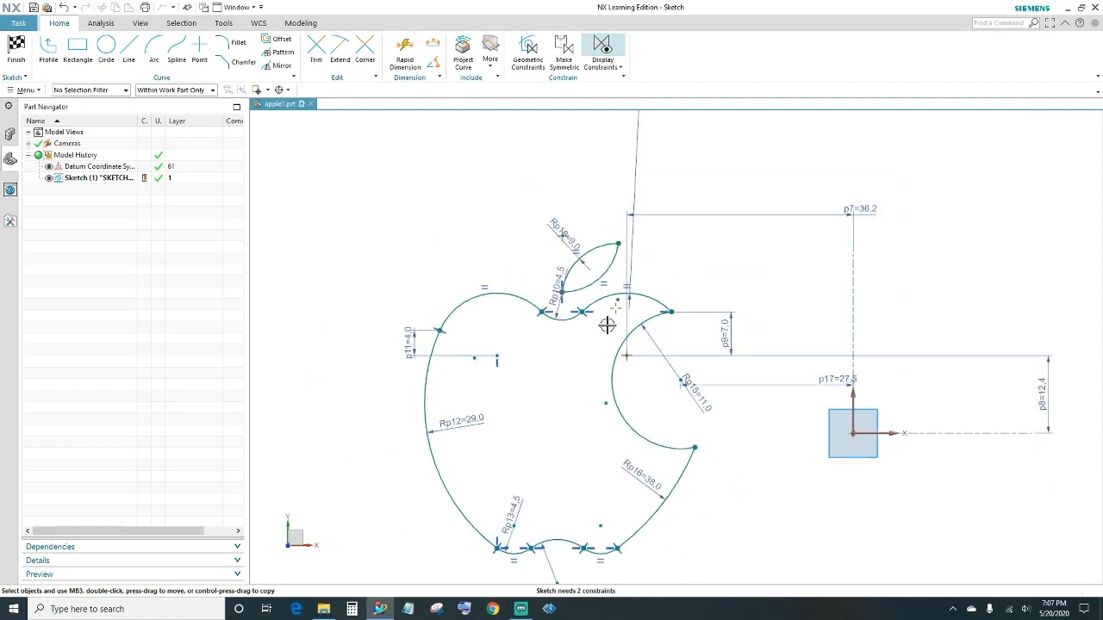
pyautogui.keyDown('shift'); pyautogui.moveTo(607, 324); pyautogui.dragTo(523, 332, button='middle'); pyautogui.keyUp('shift')
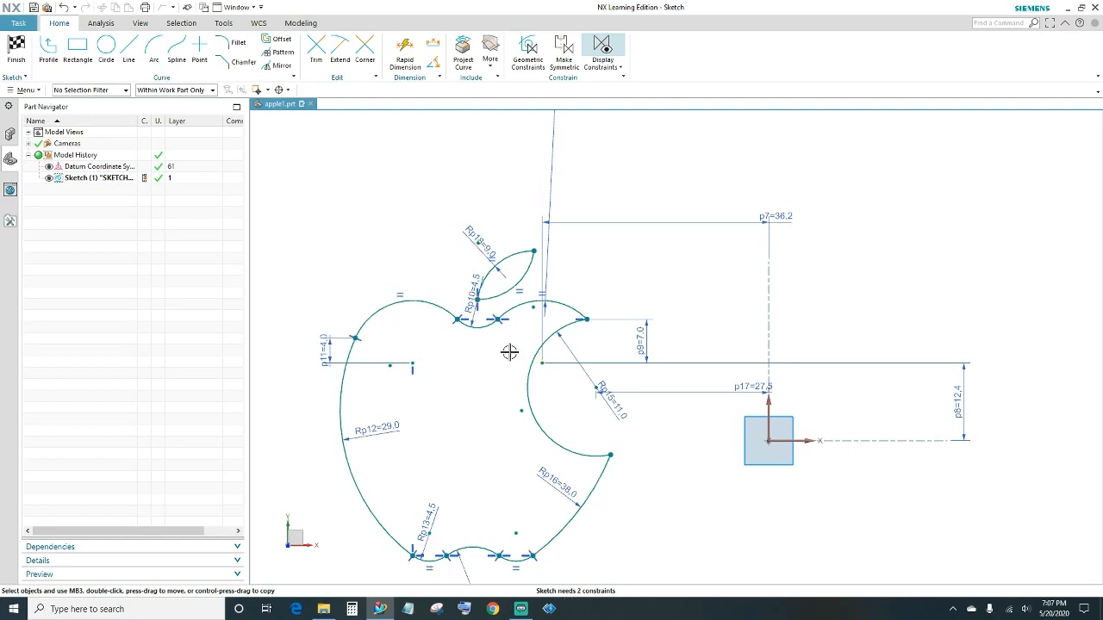
pyautogui.scroll(3, 517, 341)
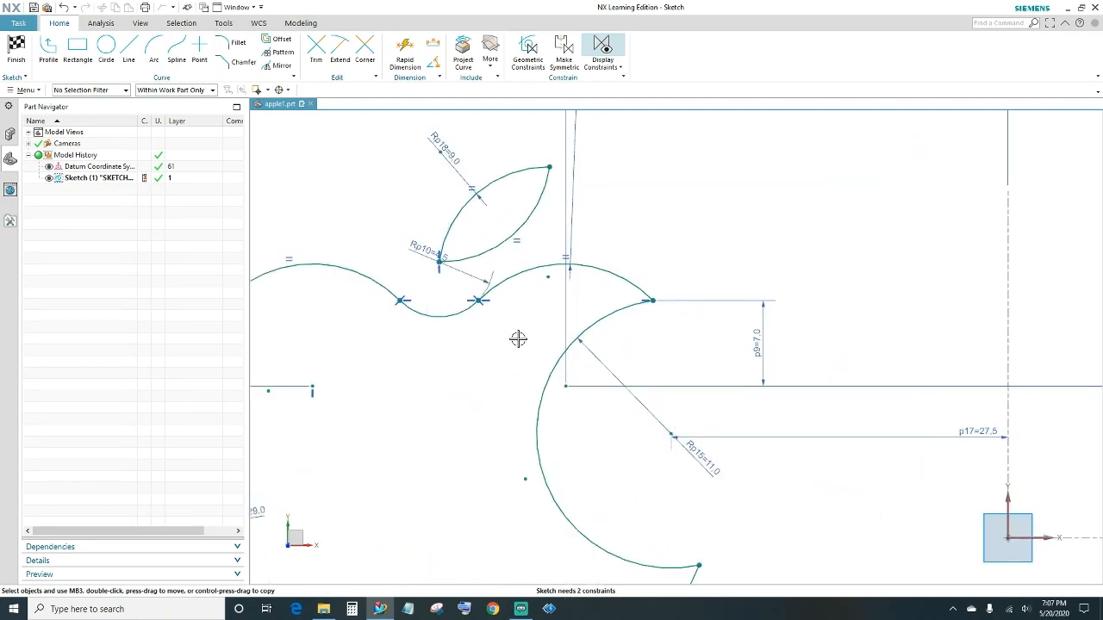
pyautogui.scroll(-1, 529, 320)
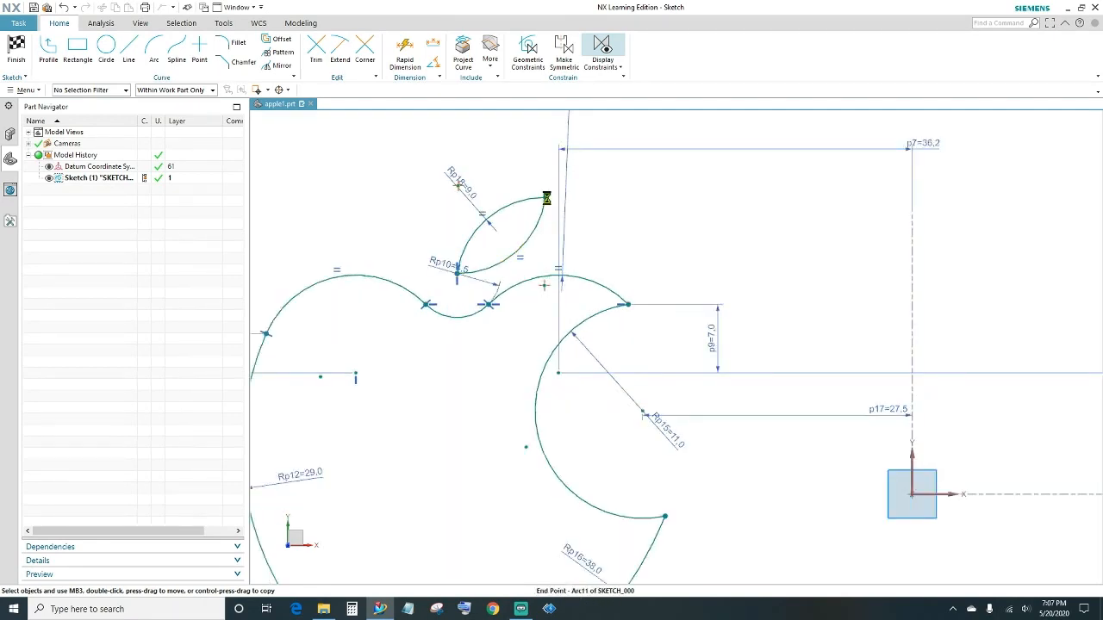
pyautogui.click(547, 286)
pyautogui.click(605, 266)
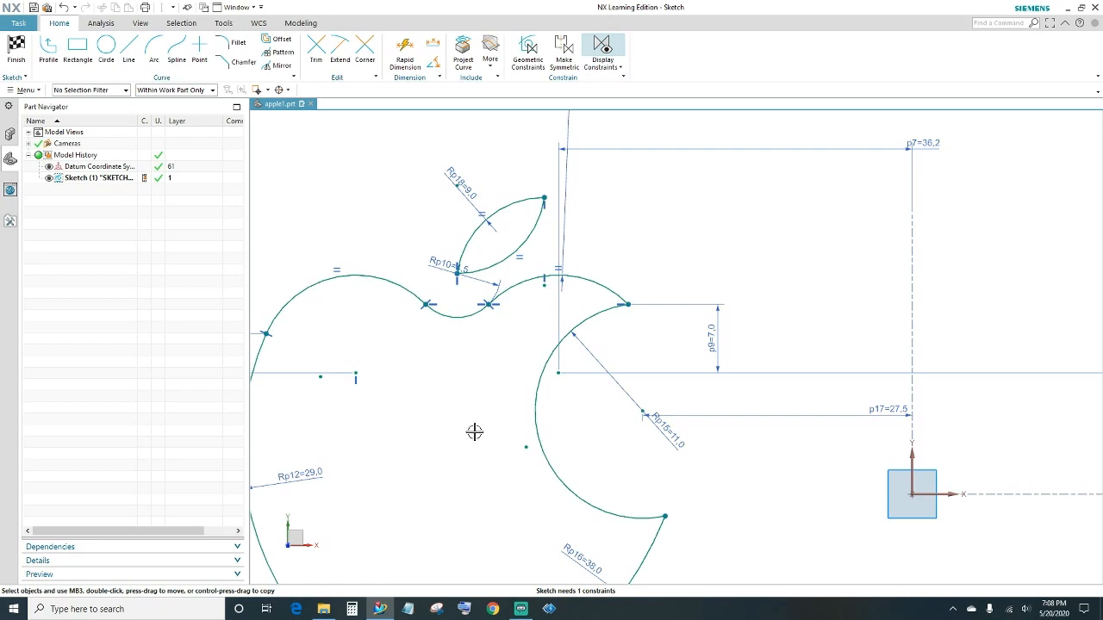
# Step: Dimension the vertical distance between the leaf's upper arc center and the center of the 10 mm top-right apple arc
pyautogui.moveTo(475, 432)
pyautogui.keyDown('shift'); pyautogui.mouseDown(button='middle')
pyautogui.moveTo(525, 411)
pyautogui.moveTo(524, 387)
pyautogui.mouseUp(button='middle'); pyautogui.keyUp('shift')
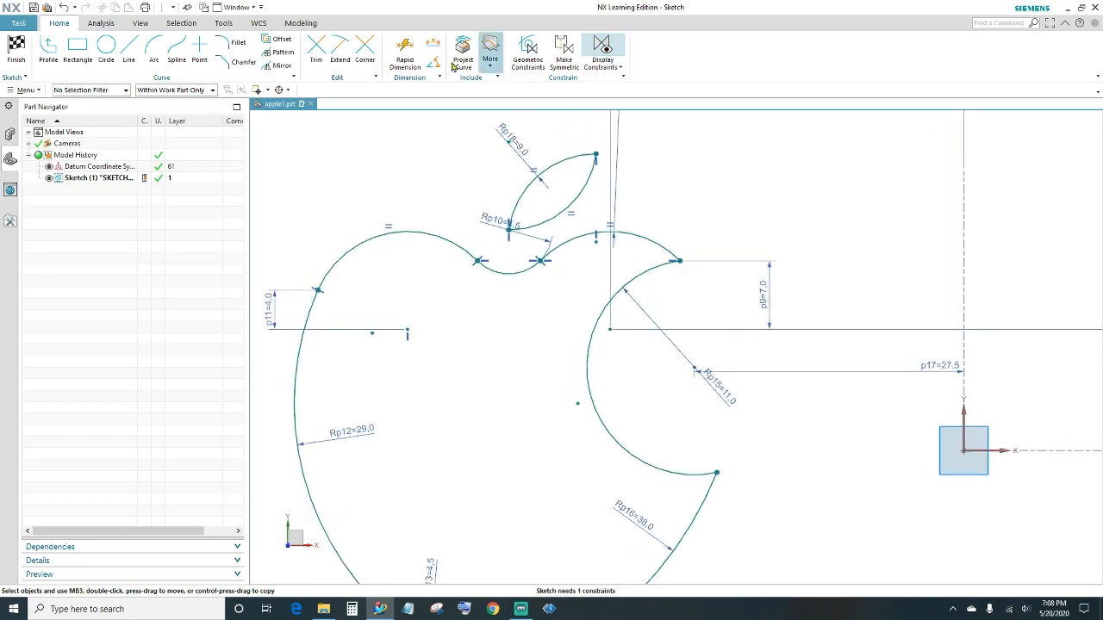
pyautogui.click(405, 54)
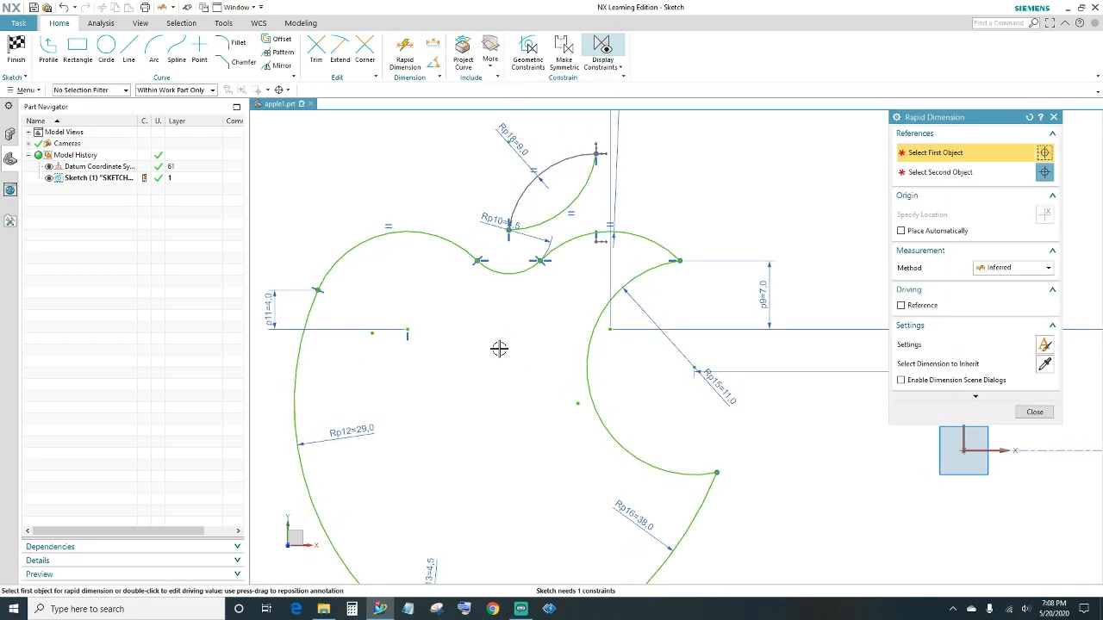
pyautogui.click(597, 241)
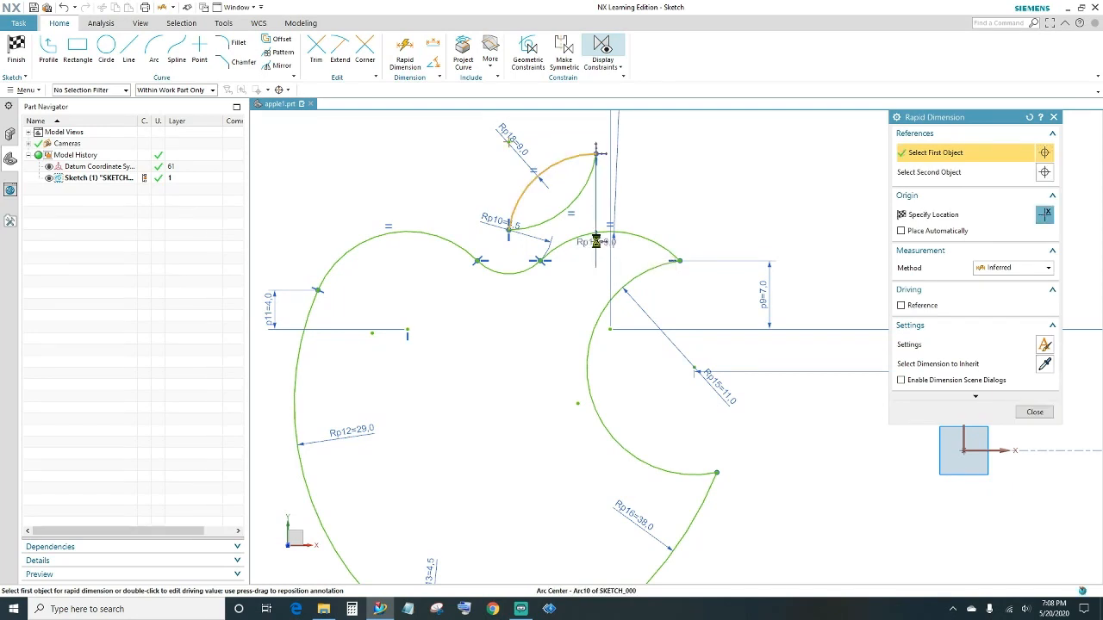
pyautogui.click(609, 329)
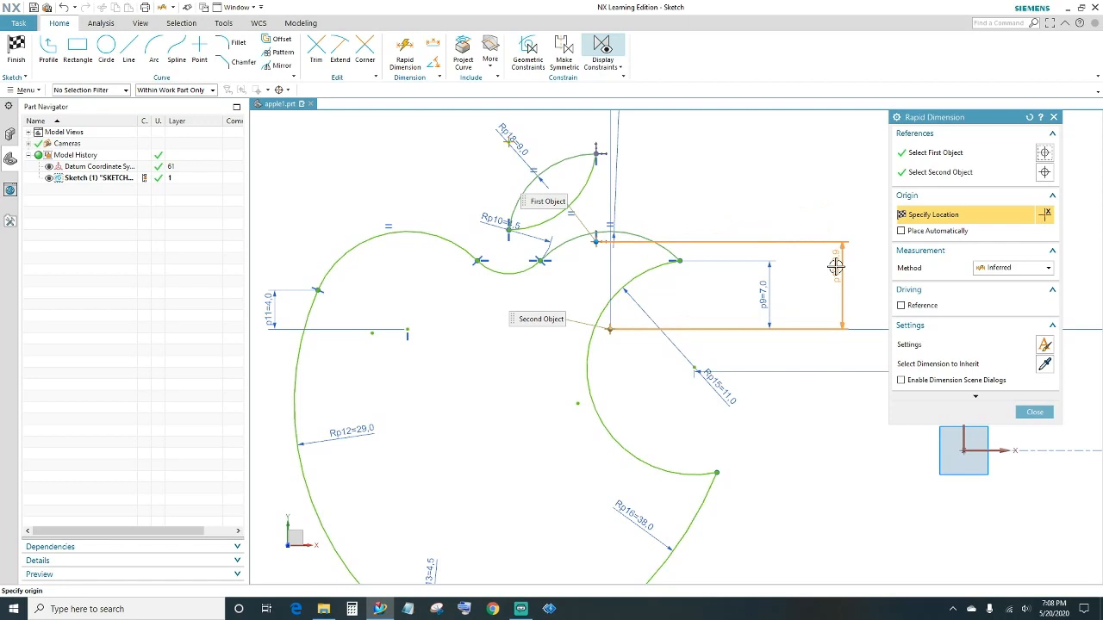
pyautogui.click(836, 267)
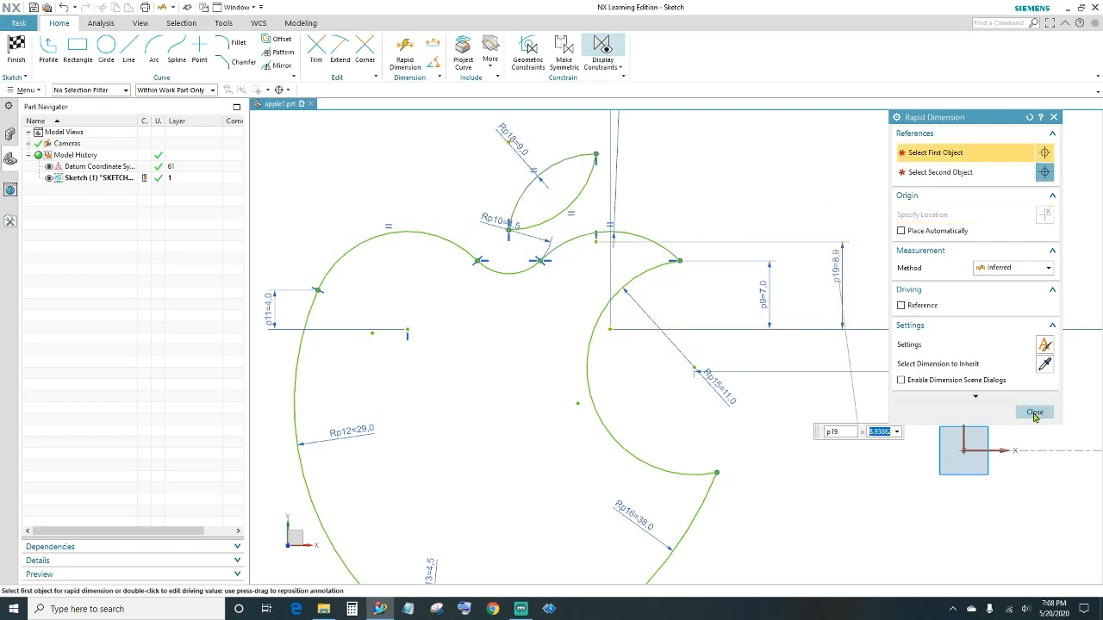
pyautogui.click(1034, 413)
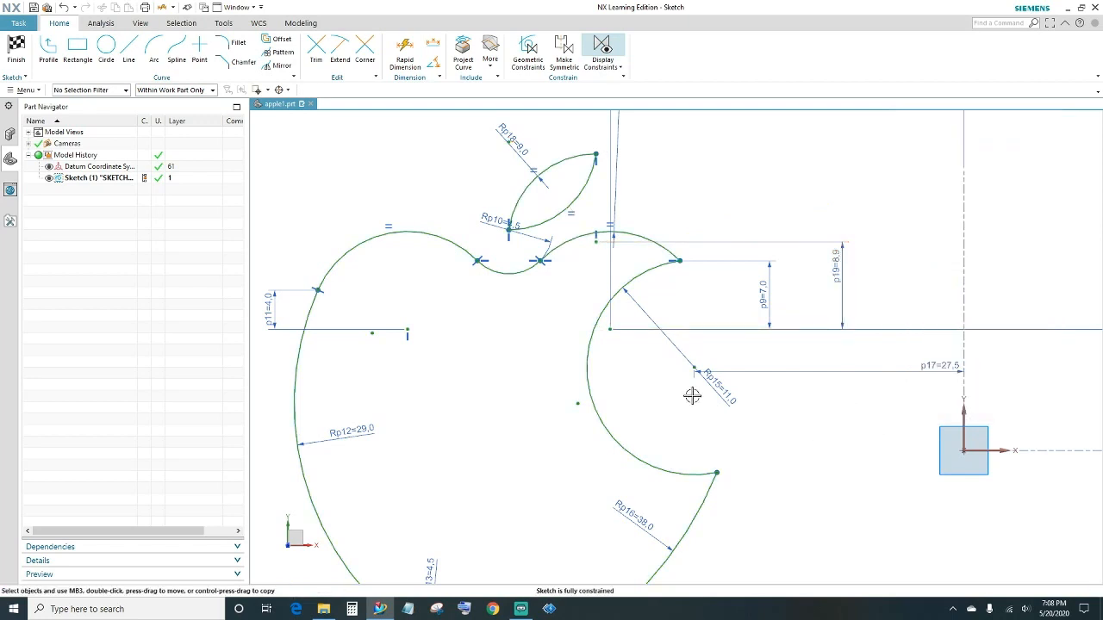
pyautogui.scroll(-4, 645, 426)
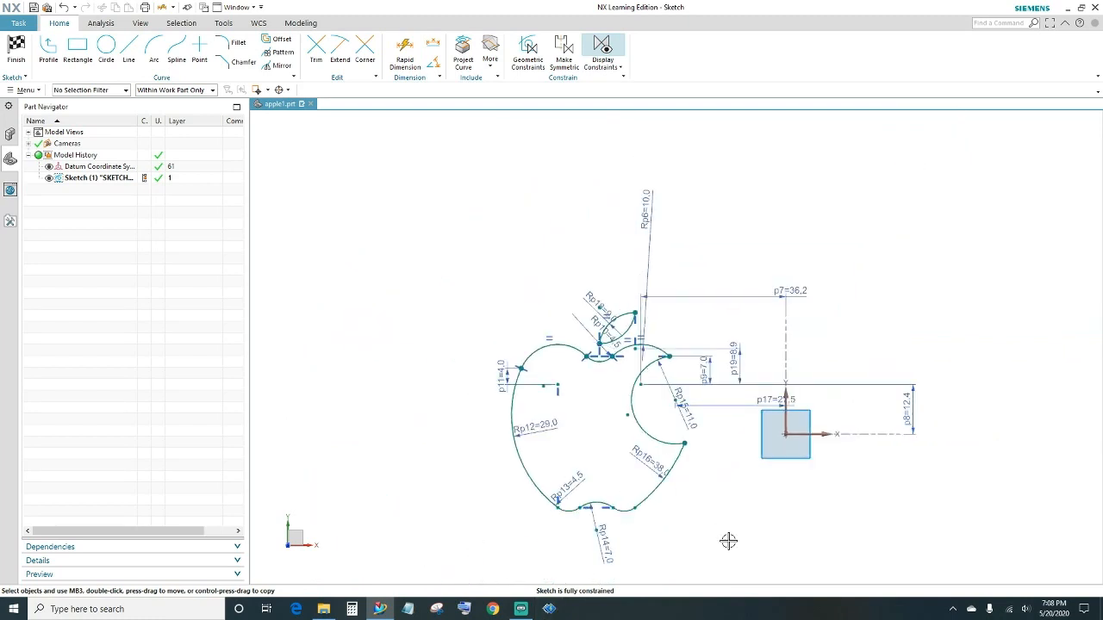
# Step: Finish the sketch and extrude the apple and leaf profiles from 0 to 20 mm without a Boolean
pyautogui.click(17, 50)
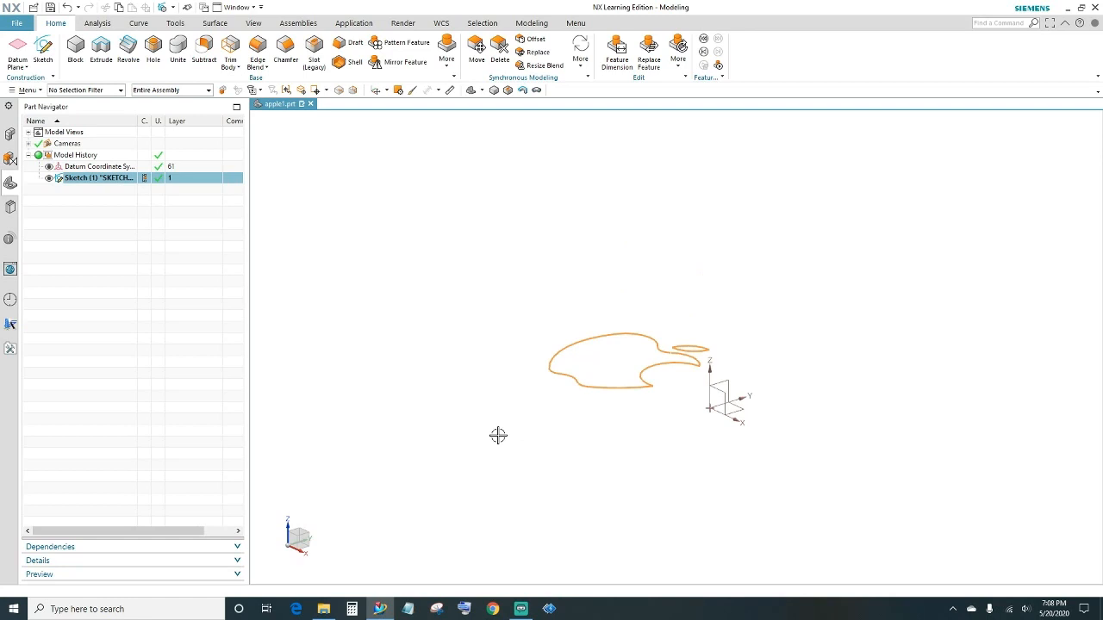
pyautogui.moveTo(498, 435); pyautogui.dragTo(513, 515, button='middle')
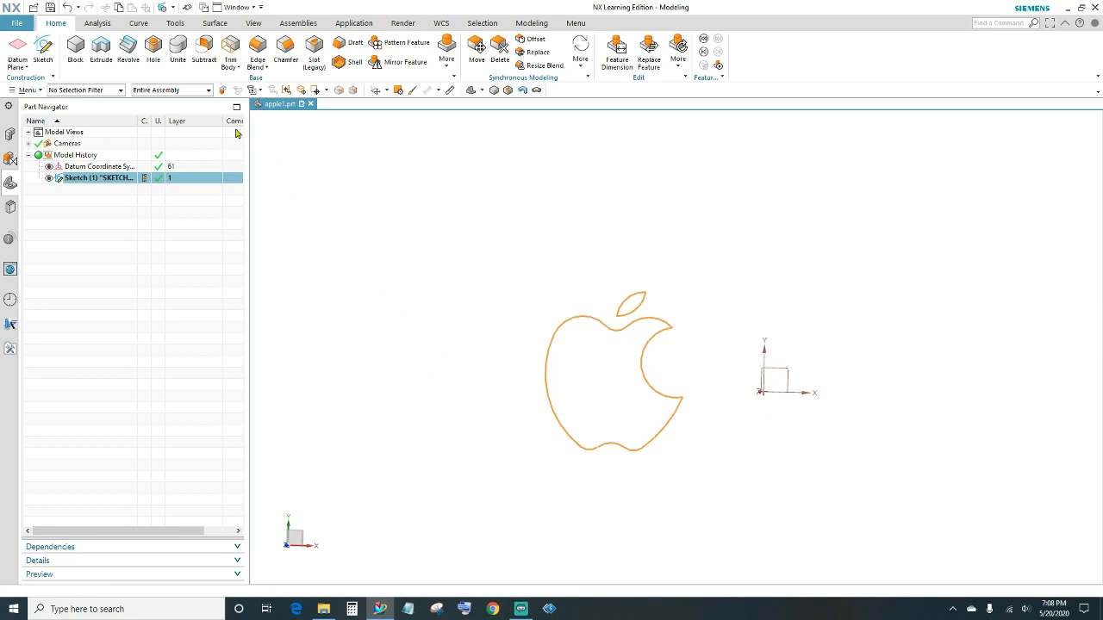
pyautogui.click(102, 49)
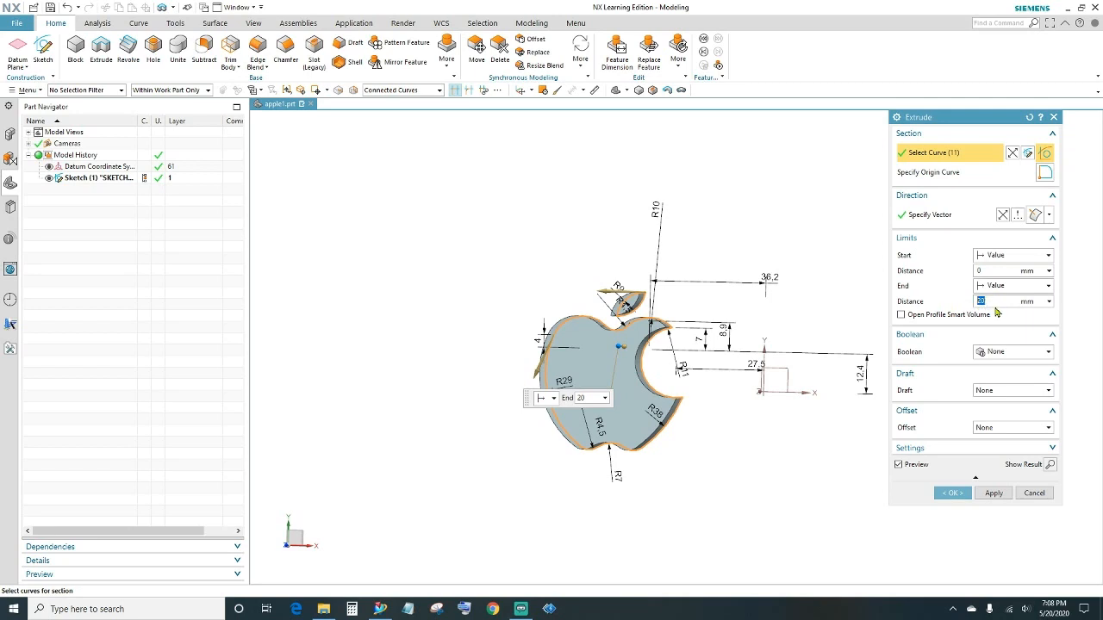
pyautogui.moveTo(795, 322); pyautogui.dragTo(780, 343, button='middle')
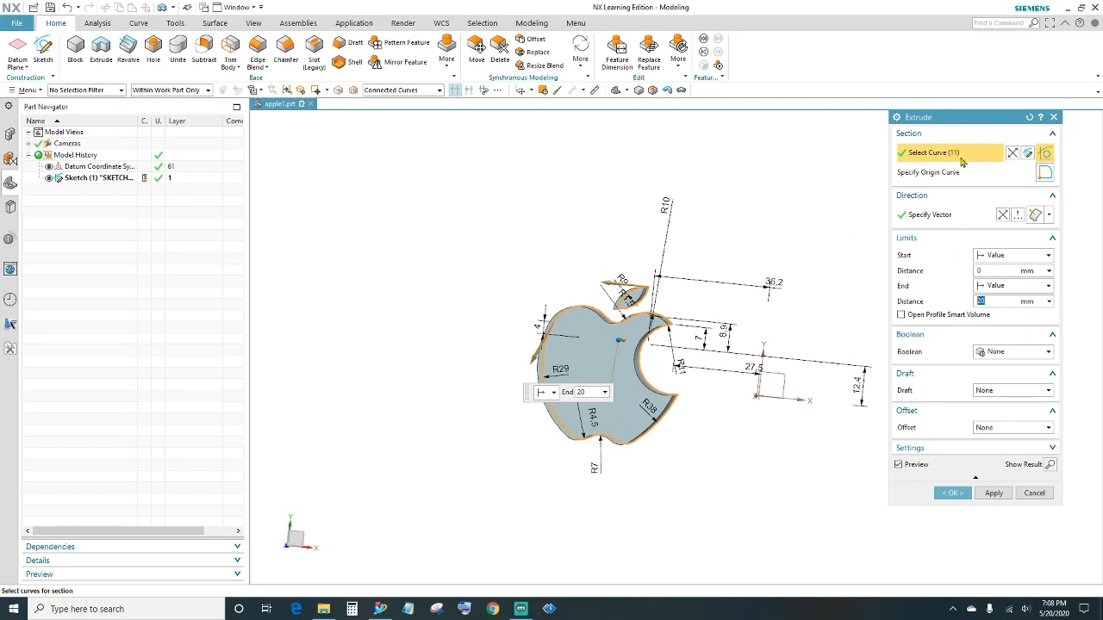
pyautogui.click(953, 493)
# Step: Blend all edges of the leaf body, both face outlines and the two tip edges, with a 0.5 mm radius
pyautogui.scroll(5, 692, 423)
pyautogui.moveTo(692, 423); pyautogui.dragTo(813, 518, button='middle')
pyautogui.scroll(-3, 825, 425)
pyautogui.moveTo(827, 426); pyautogui.dragTo(768, 434, button='middle')
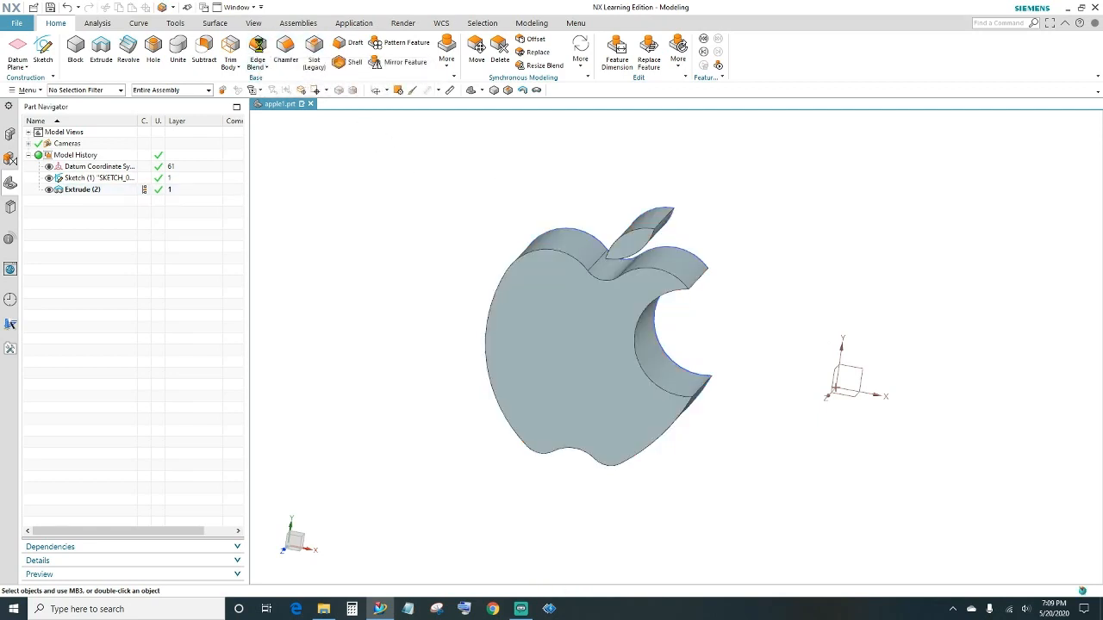
pyautogui.click(256, 47)
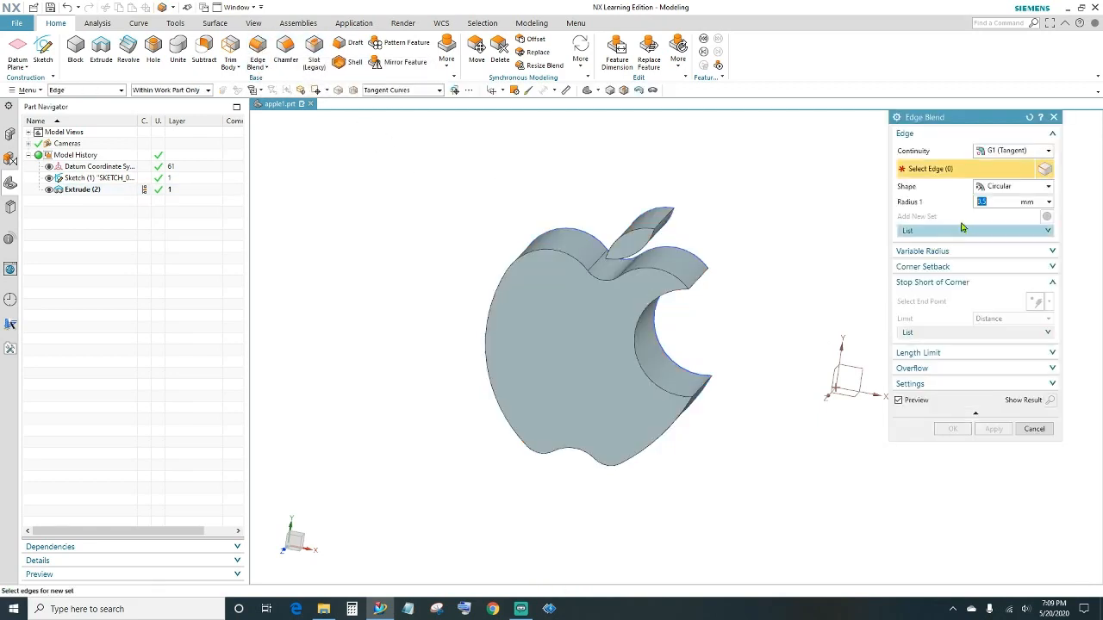
pyautogui.click(645, 244)
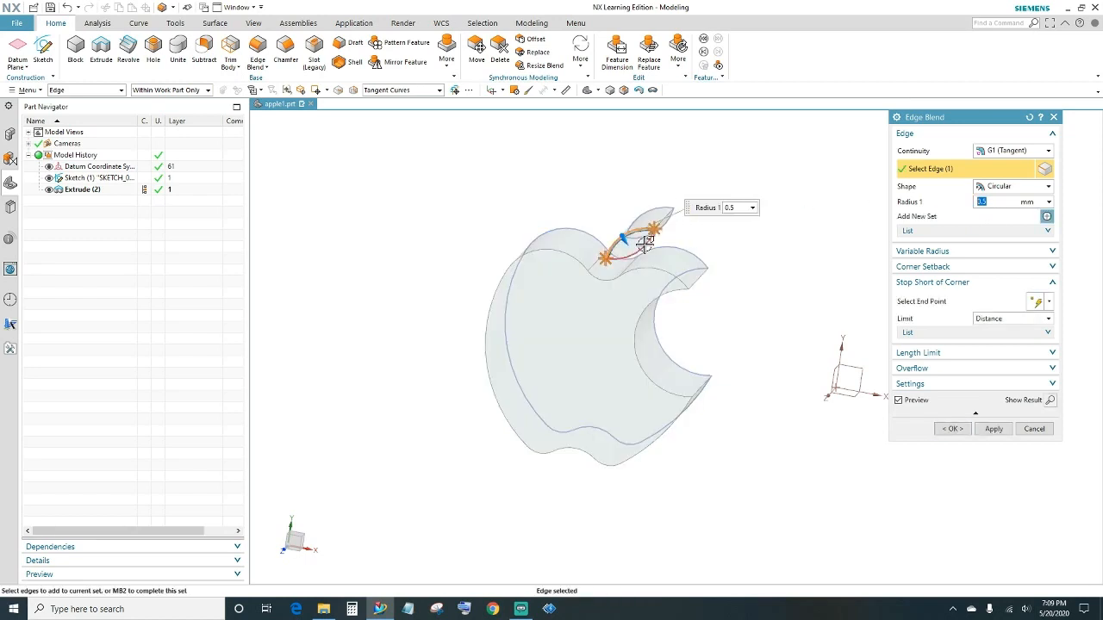
pyautogui.click(661, 223)
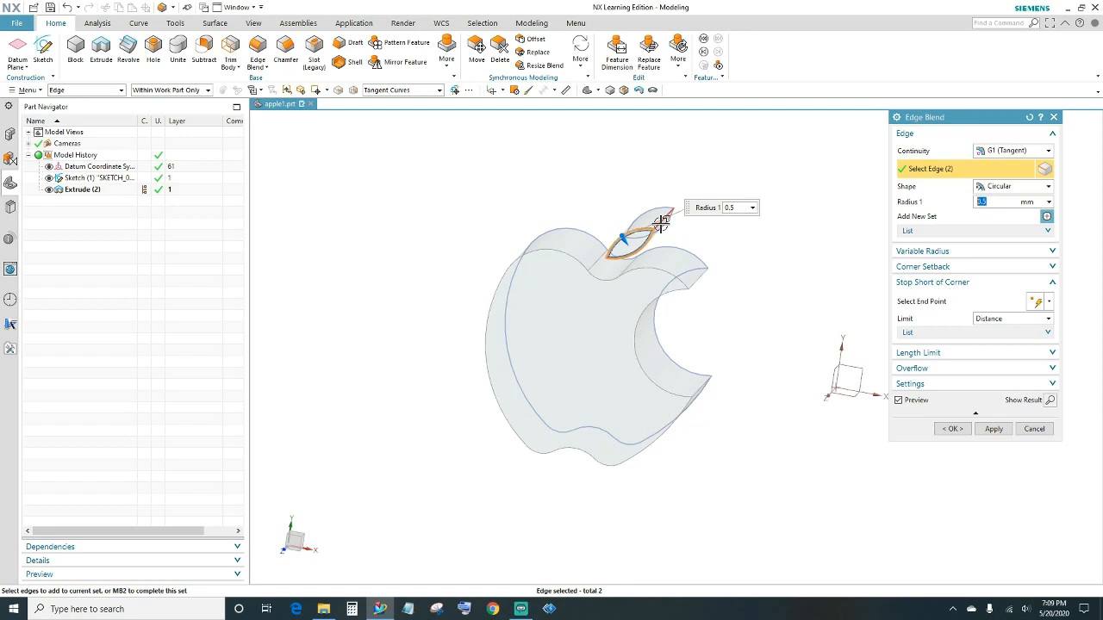
pyautogui.click(661, 222)
pyautogui.scroll(3, 664, 226)
pyautogui.click(638, 215)
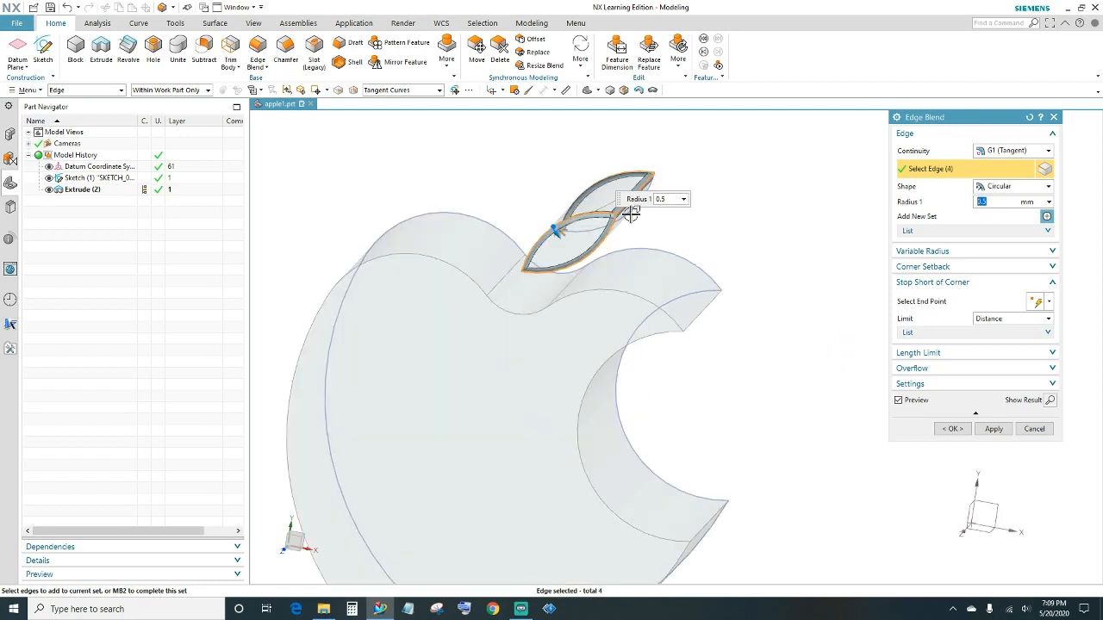
pyautogui.moveTo(658, 237); pyautogui.dragTo(621, 255, button='middle')
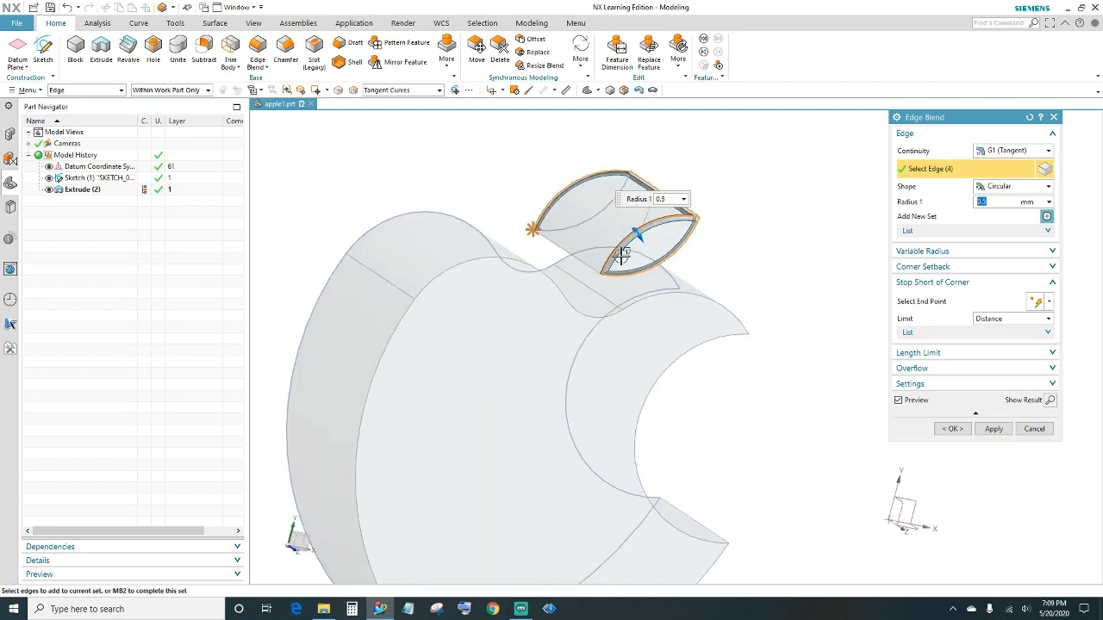
pyautogui.click(621, 254)
pyautogui.moveTo(738, 256); pyautogui.dragTo(769, 300, button='middle')
pyautogui.click(633, 220)
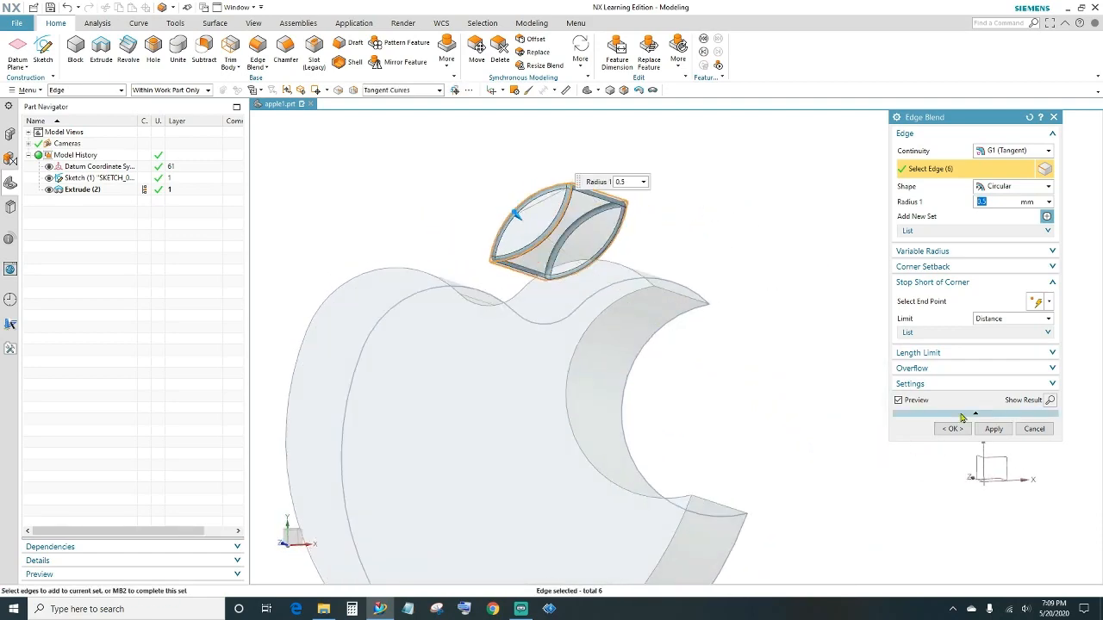
pyautogui.click(952, 428)
# Step: Blend the apple body's front and back outlines, including the bite and its corner edges, with a 2 mm radius
pyautogui.keyDown('shift'); pyautogui.moveTo(808, 380); pyautogui.dragTo(901, 318, button='middle'); pyautogui.keyUp('shift')
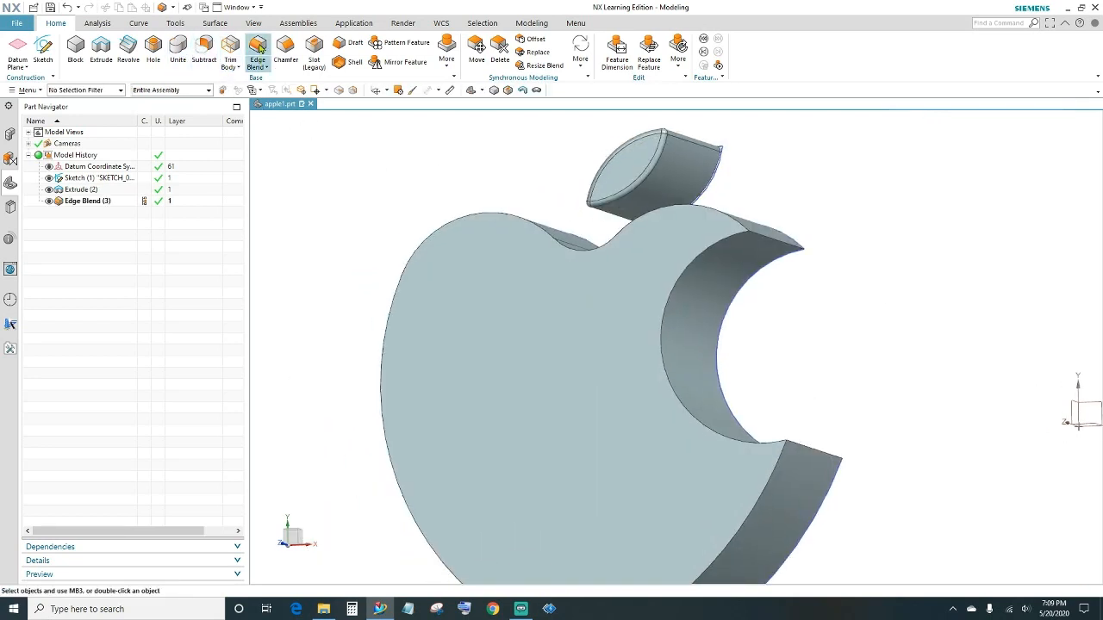
pyautogui.click(257, 52)
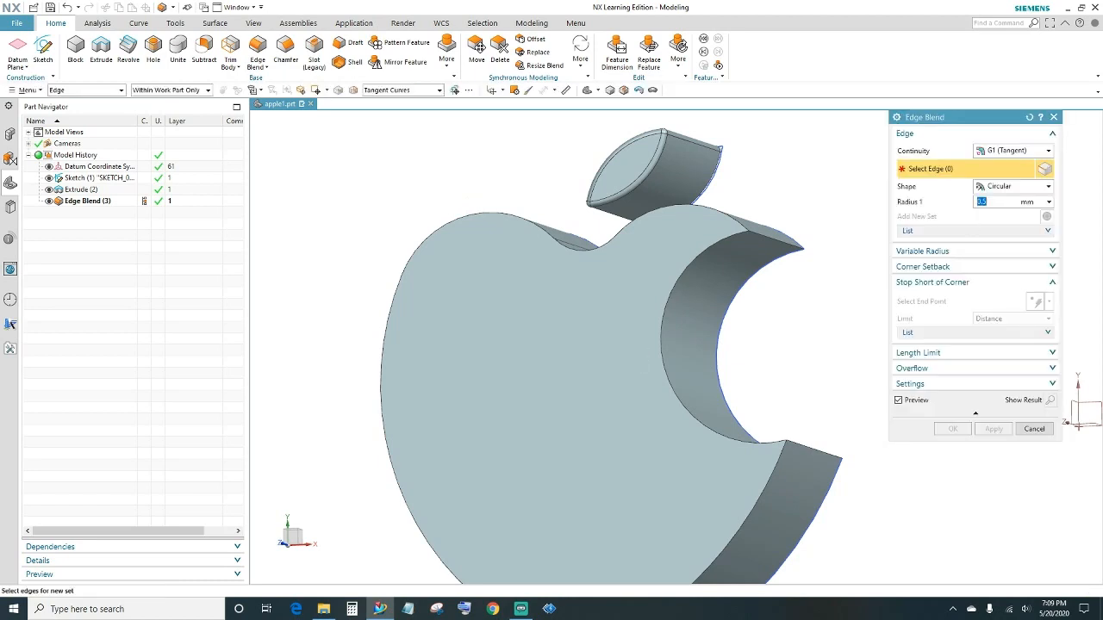
pyautogui.press('Tab')
pyautogui.click(512, 216)
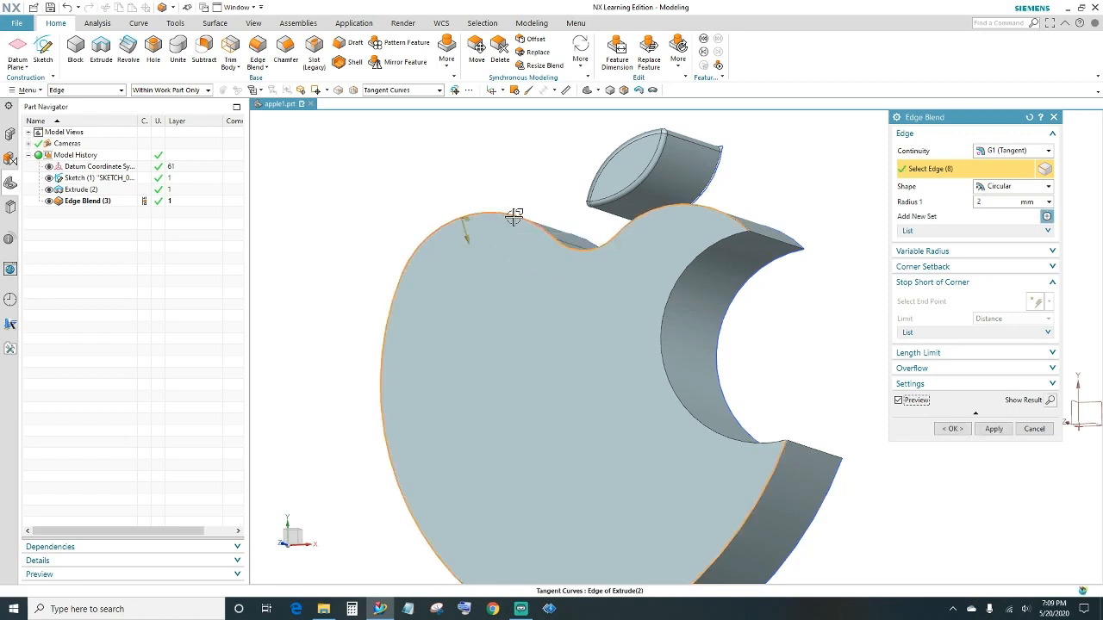
pyautogui.click(669, 315)
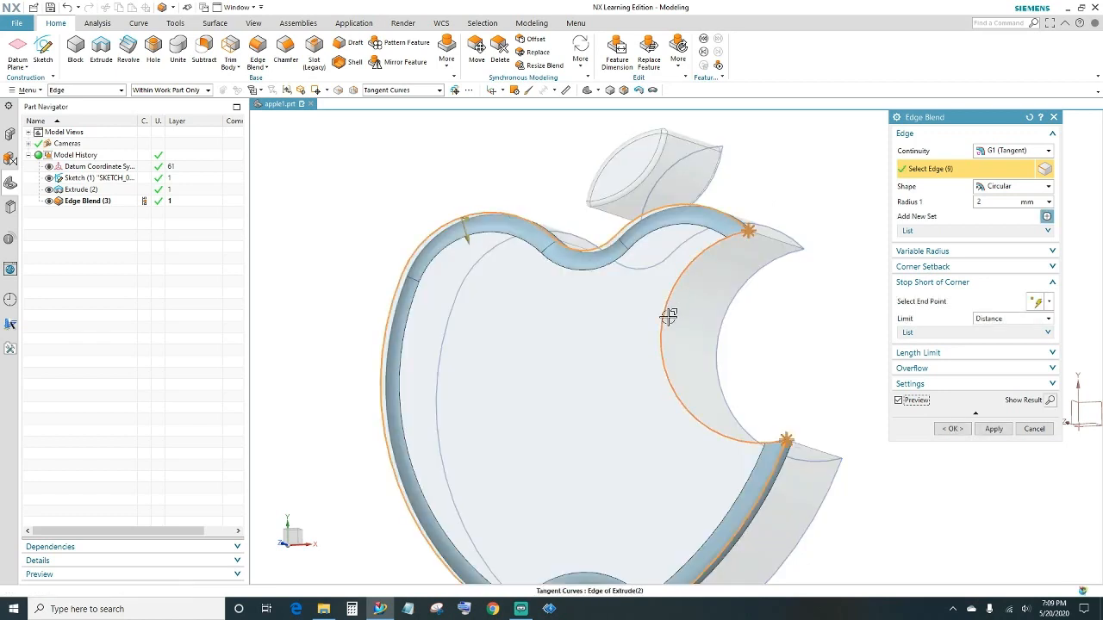
pyautogui.click(733, 312)
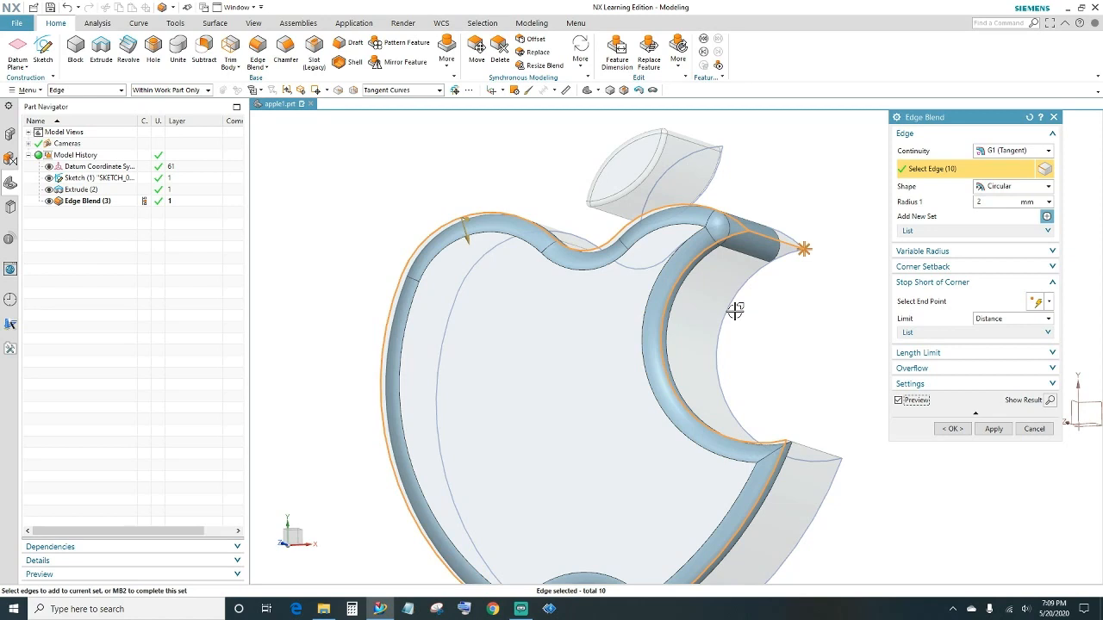
pyautogui.click(735, 311)
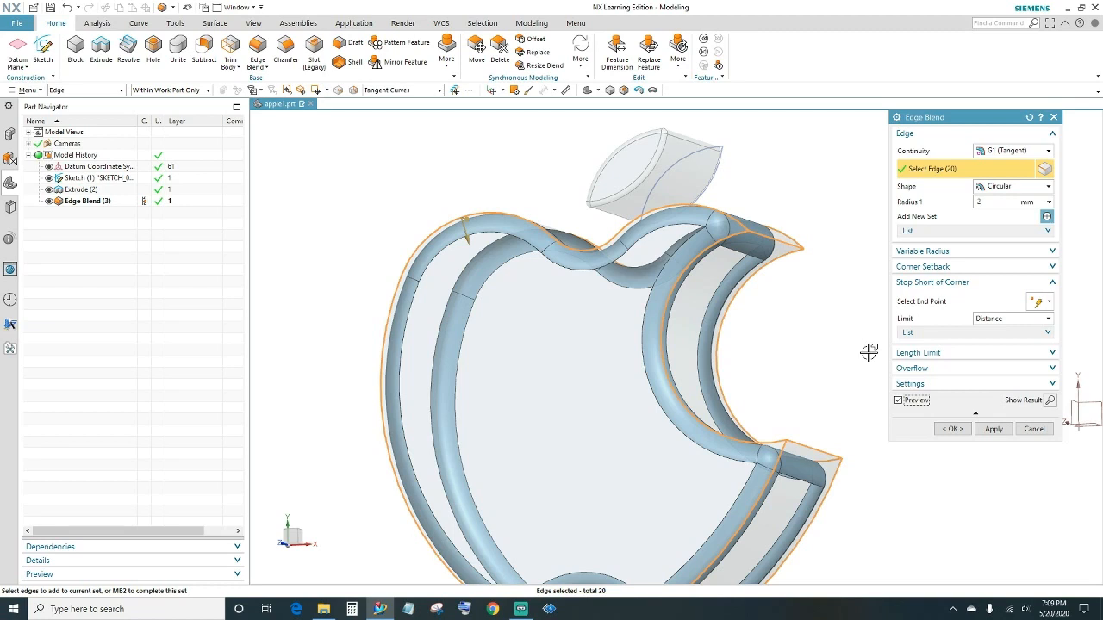
pyautogui.moveTo(868, 353); pyautogui.dragTo(462, 458, button='middle')
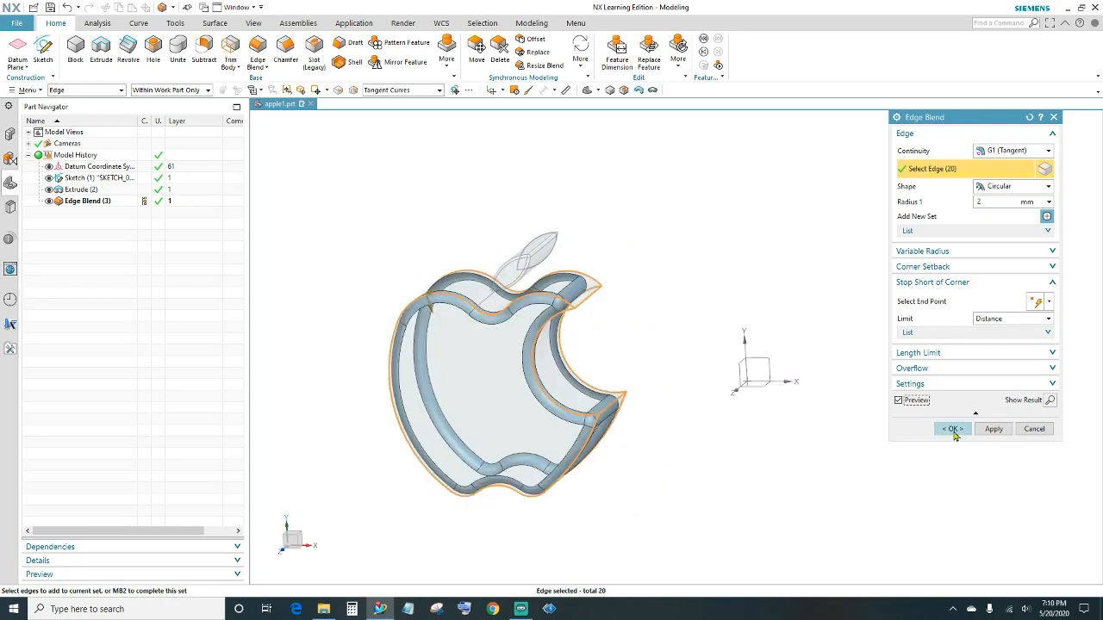
pyautogui.click(952, 429)
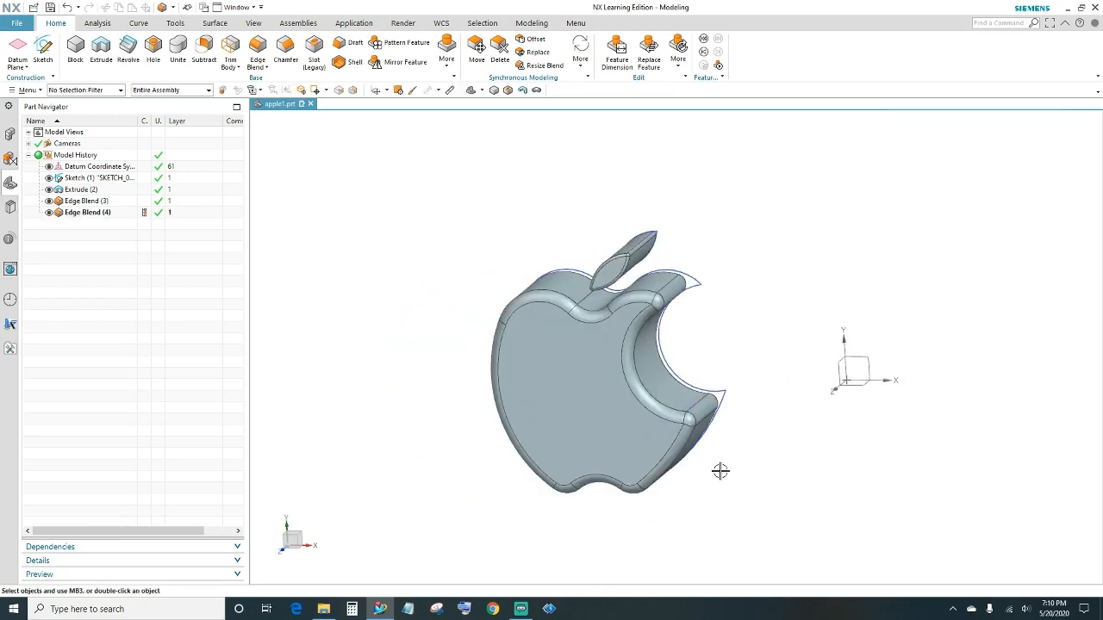
# Step: Move everything except the apple and leaf solid bodies, meaning the sketch and datum coordinate system, to layer 5
pyautogui.moveTo(721, 470); pyautogui.dragTo(751, 479, button='middle')
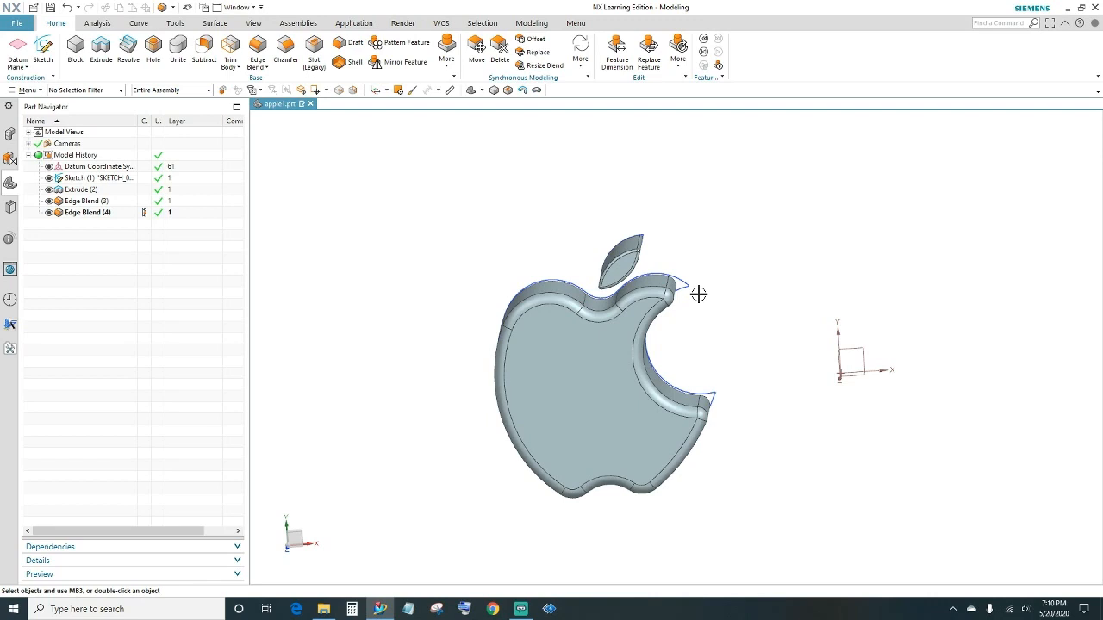
pyautogui.click(253, 23)
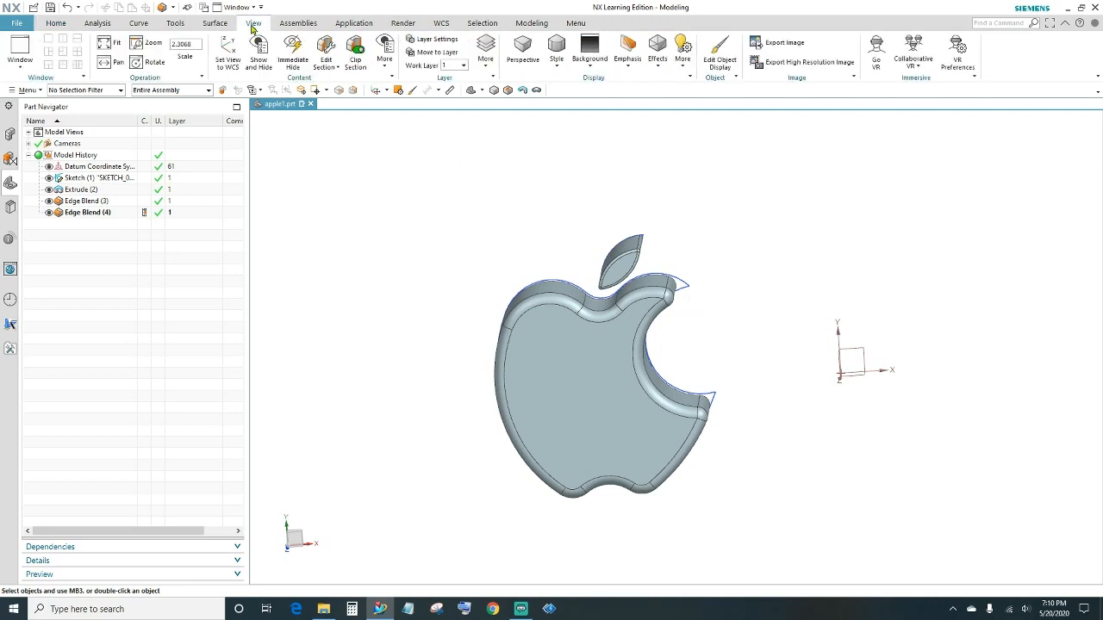
pyautogui.click(431, 52)
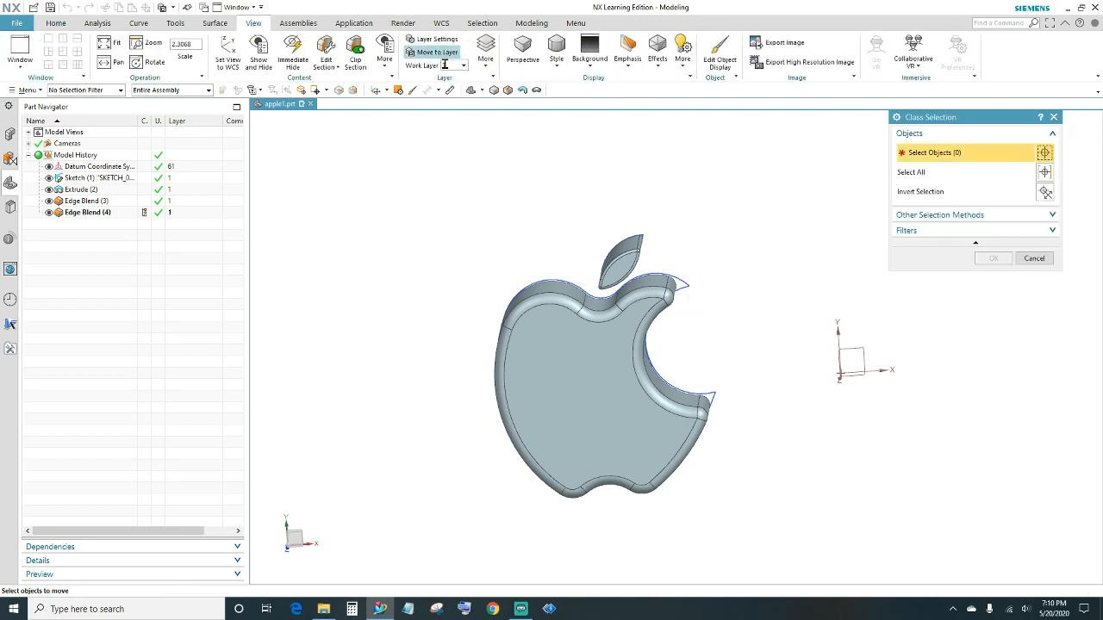
pyautogui.click(568, 370)
pyautogui.click(613, 270)
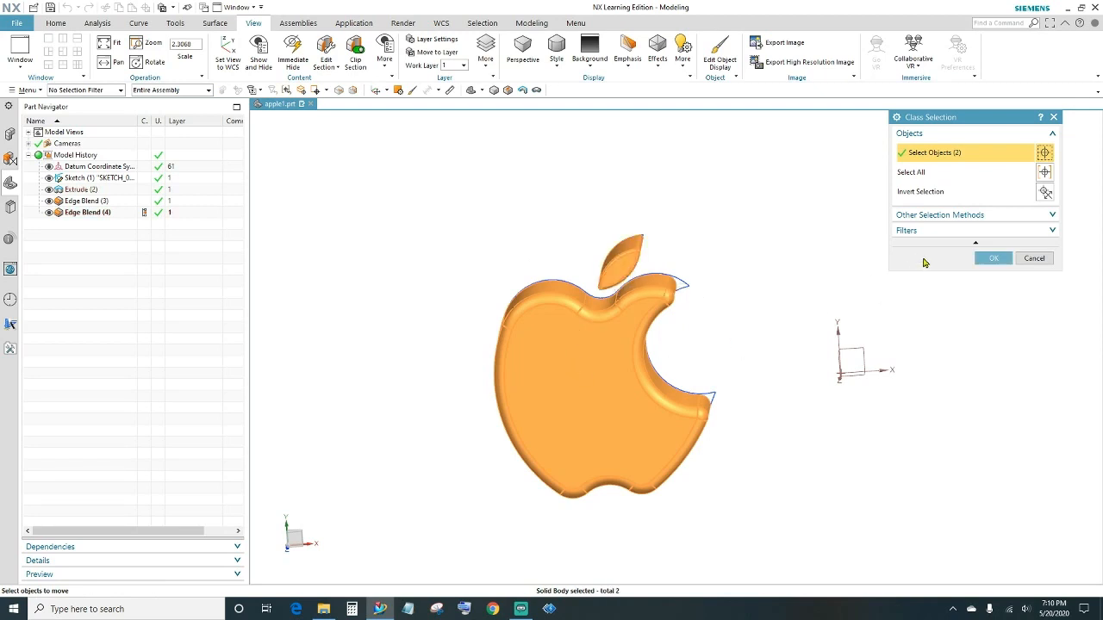
pyautogui.click(1045, 192)
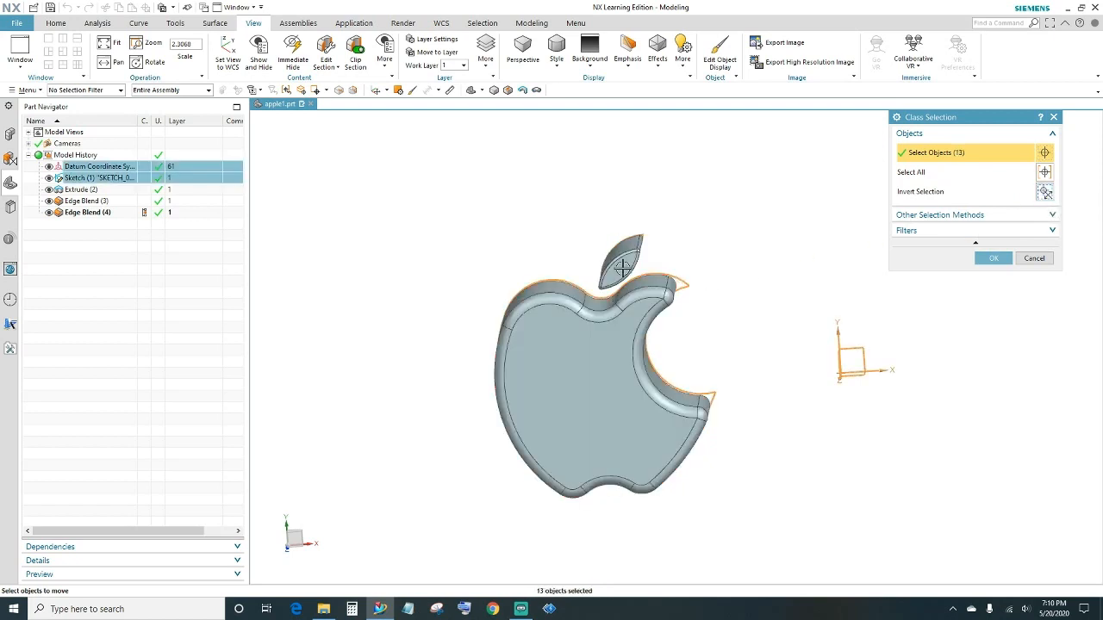
pyautogui.click(995, 258)
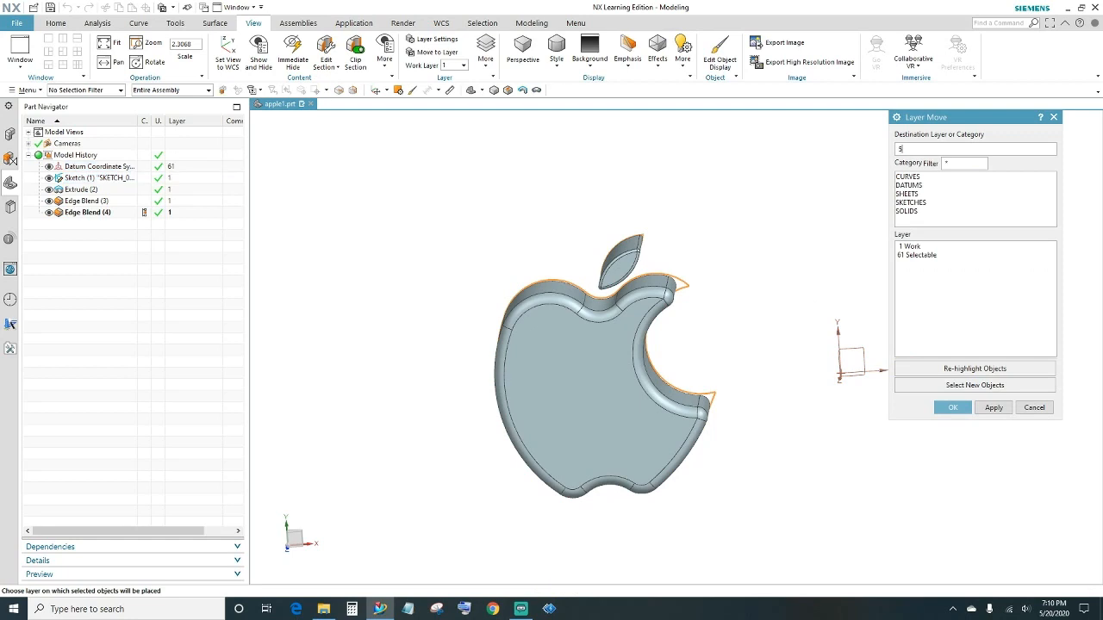
pyautogui.press('Return')
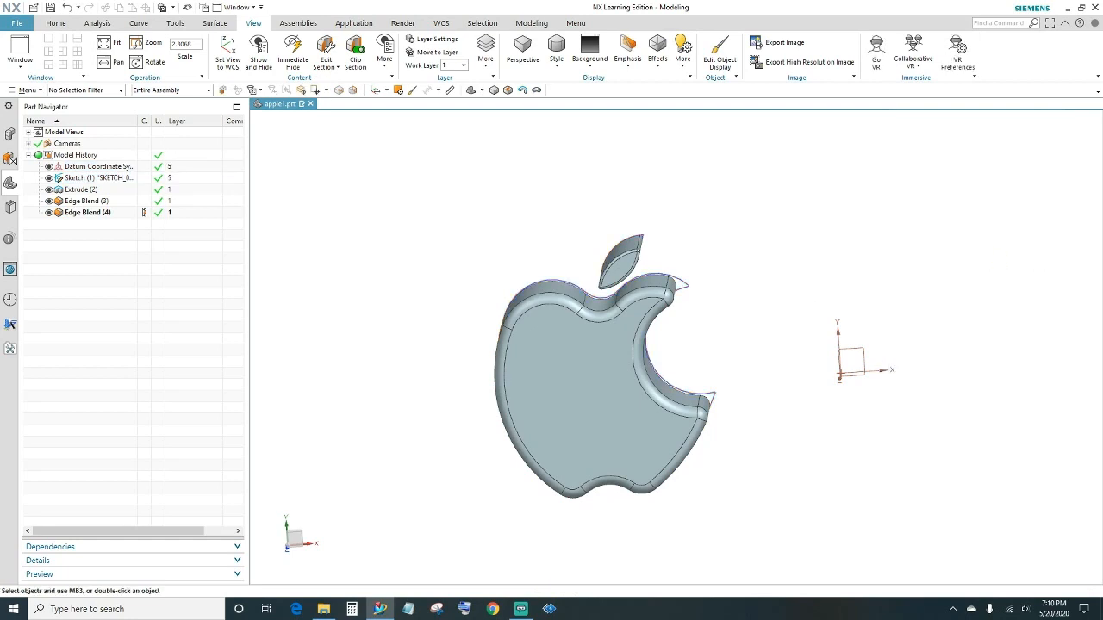
# Step: Turn off layer 5 in the layer settings to hide the sketch and datum coordinate system
pyautogui.click(426, 39)
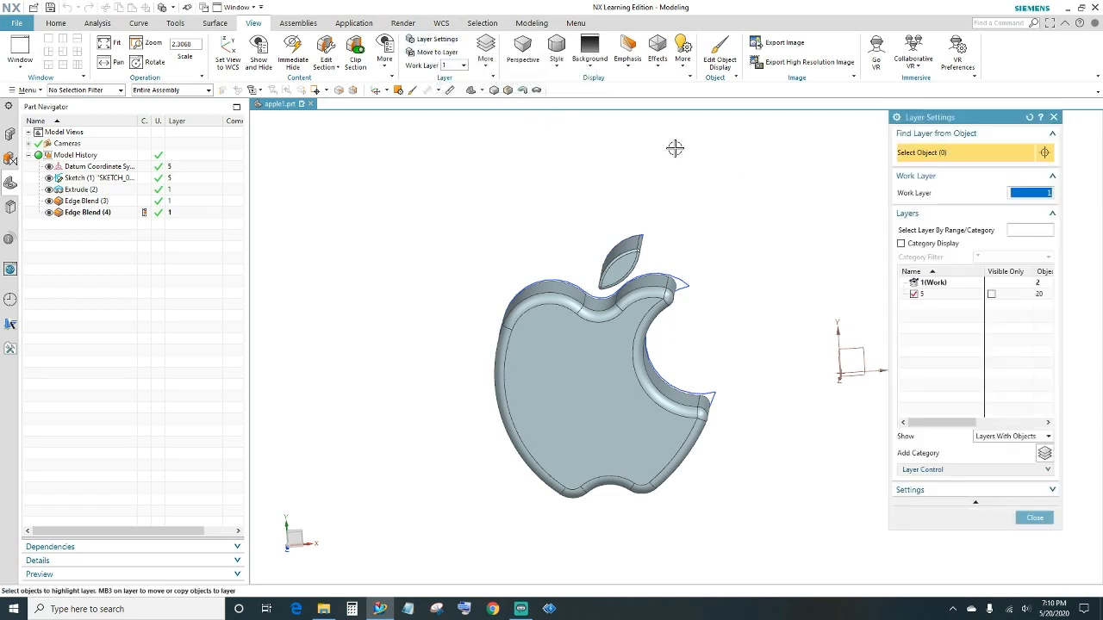
pyautogui.click(914, 295)
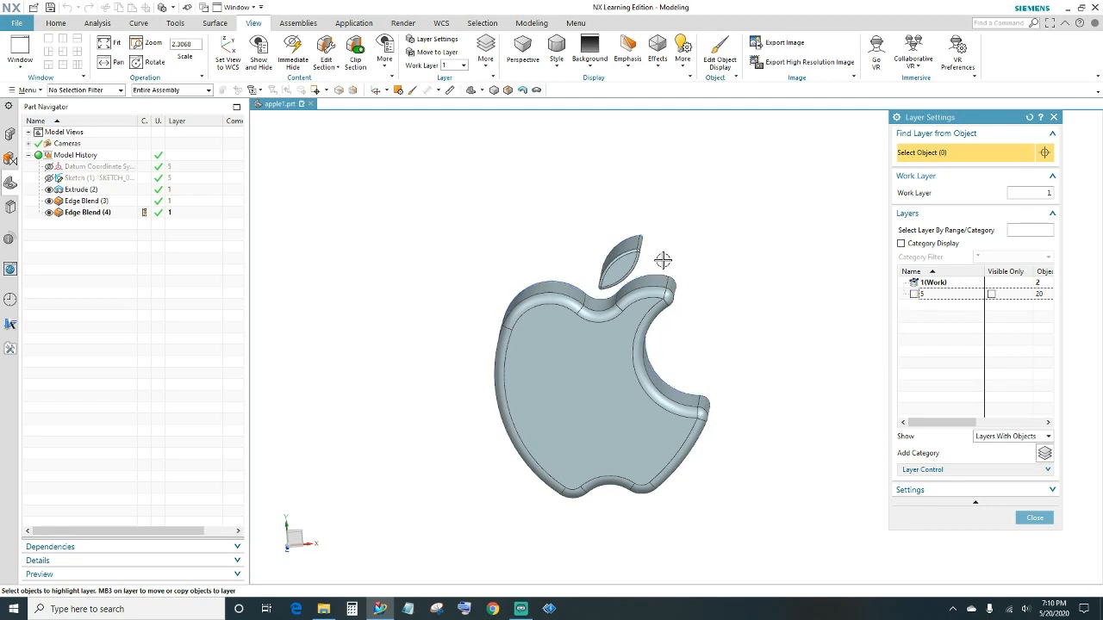
pyautogui.click(1034, 518)
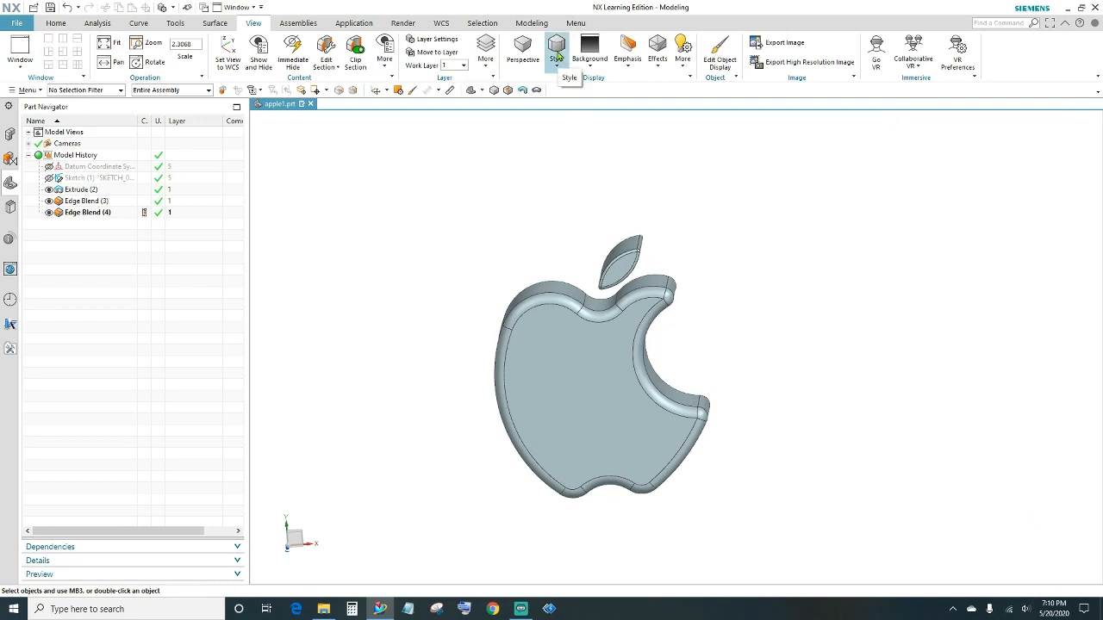
# Step: Set the display style to Shaded so the model shows without face edges
pyautogui.click(558, 50)
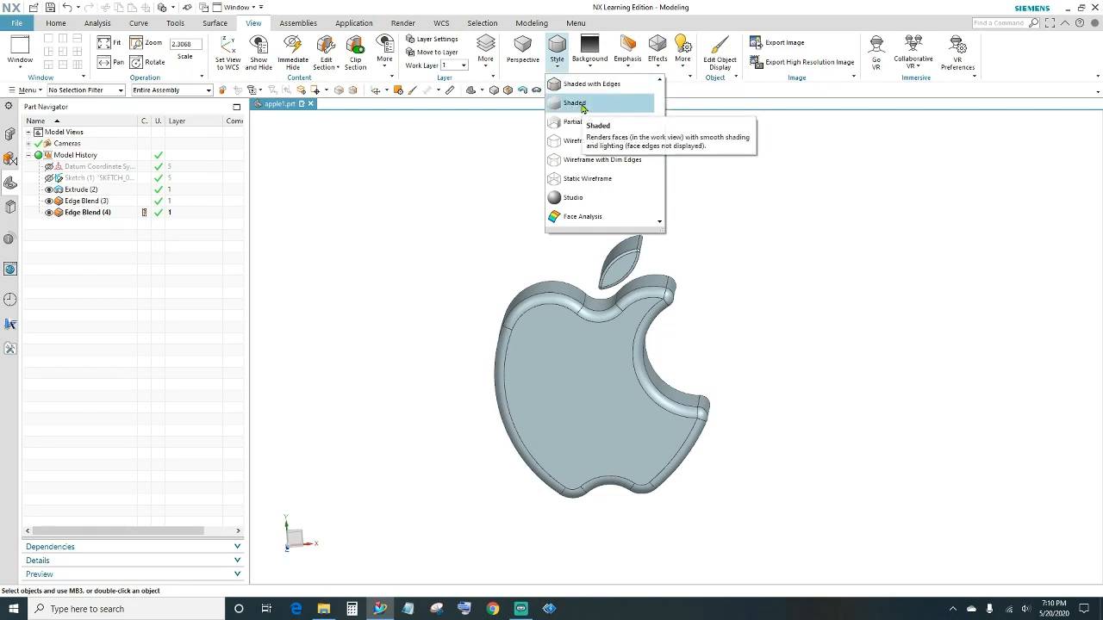
pyautogui.click(583, 105)
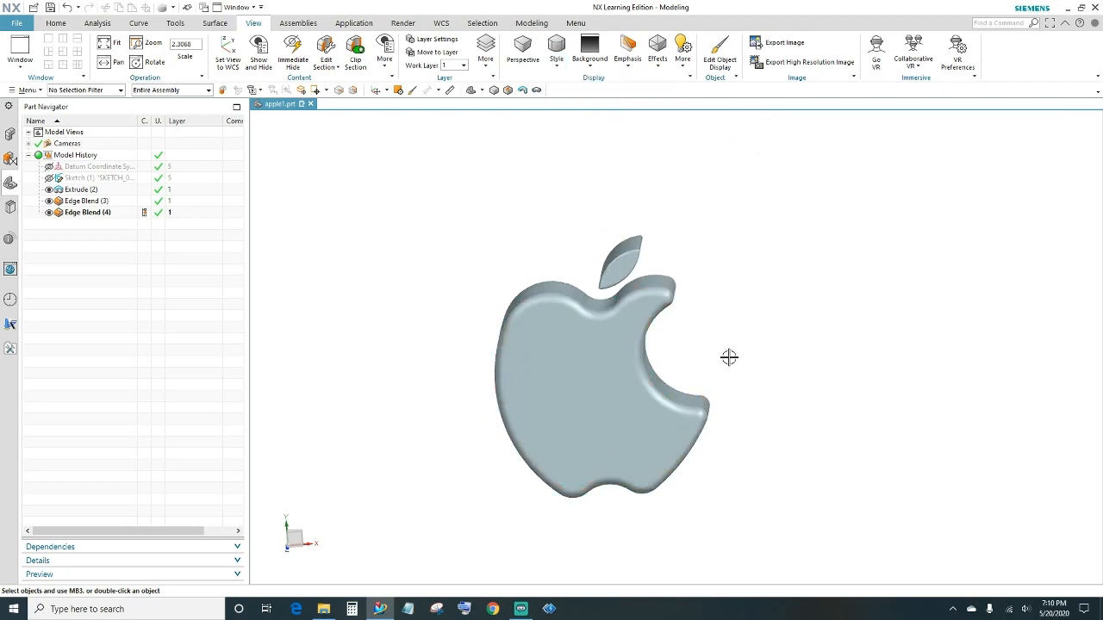
pyautogui.moveTo(773, 368)
pyautogui.mouseDown(button='middle')
pyautogui.moveTo(701, 364)
pyautogui.moveTo(468, 401)
pyautogui.moveTo(426, 381)
pyautogui.moveTo(423, 322)
pyautogui.moveTo(391, 371)
pyautogui.moveTo(480, 465)
pyautogui.moveTo(397, 440)
pyautogui.moveTo(342, 482)
pyautogui.moveTo(394, 488)
pyautogui.moveTo(423, 472)
pyautogui.moveTo(423, 492)
pyautogui.mouseUp(button='middle')
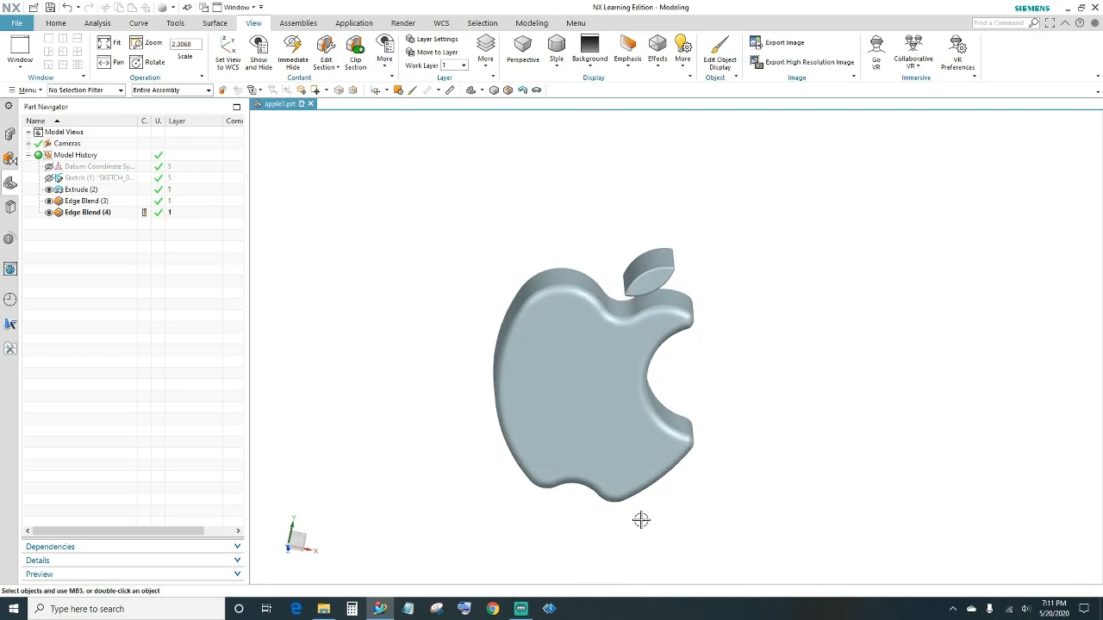
# Step: Change the object colour of both the apple and leaf solid bodies to a light yellow-green from the palette
pyautogui.hotkey('ctrl', 'j')
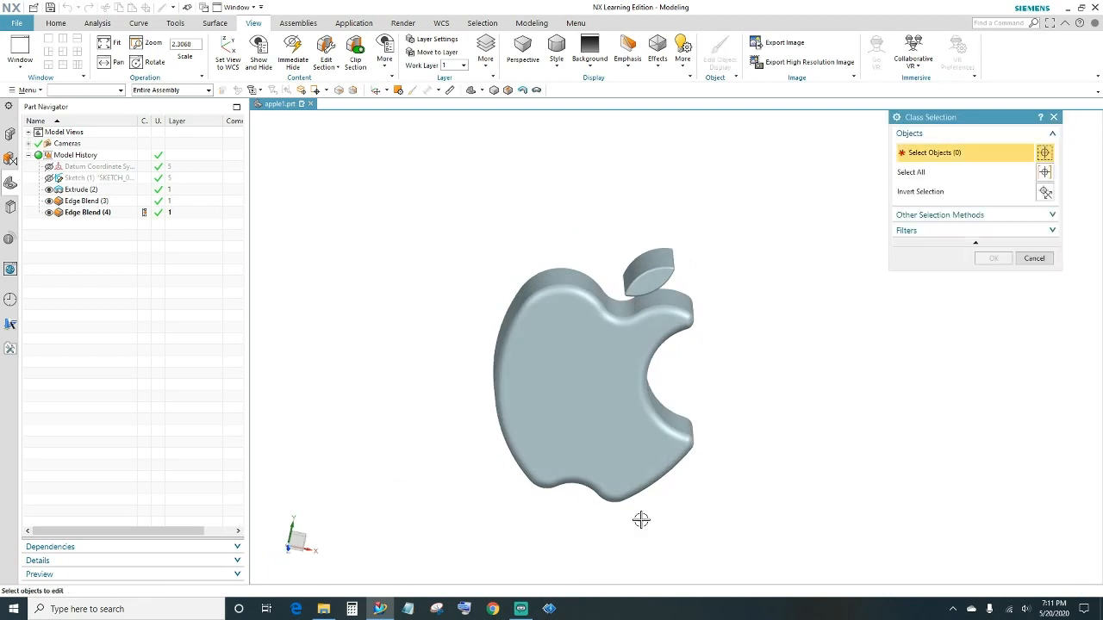
pyautogui.click(607, 402)
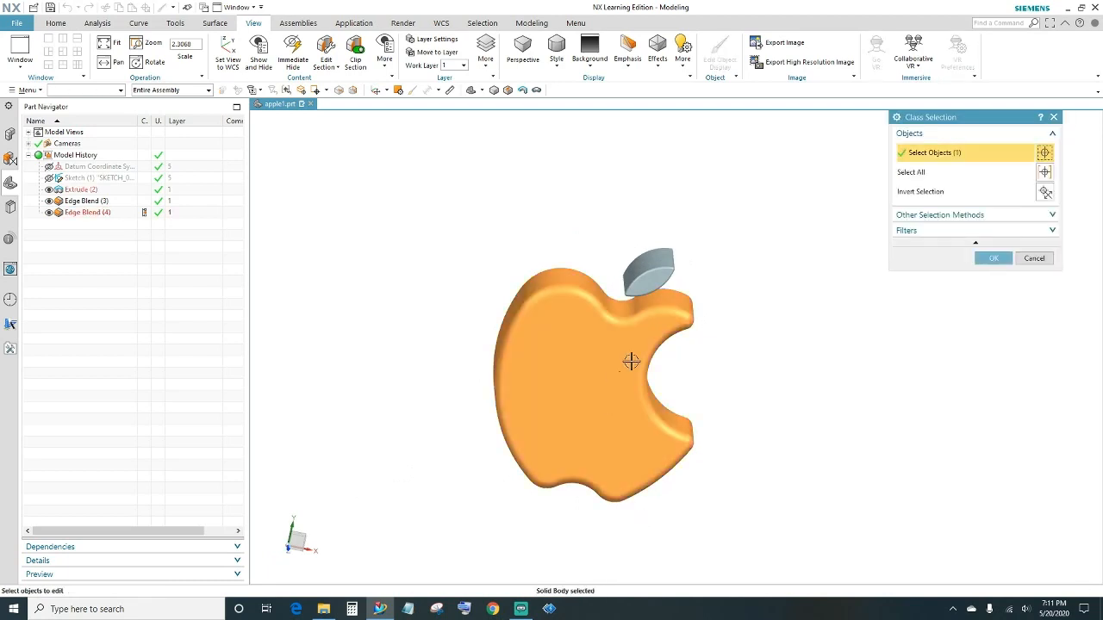
pyautogui.click(650, 280)
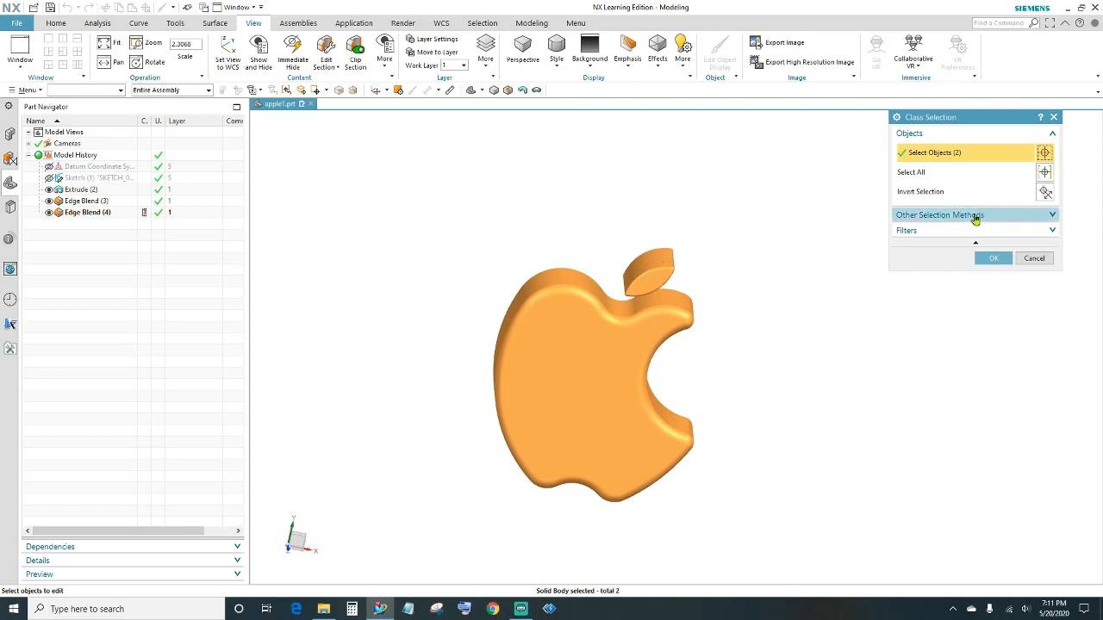
pyautogui.click(993, 257)
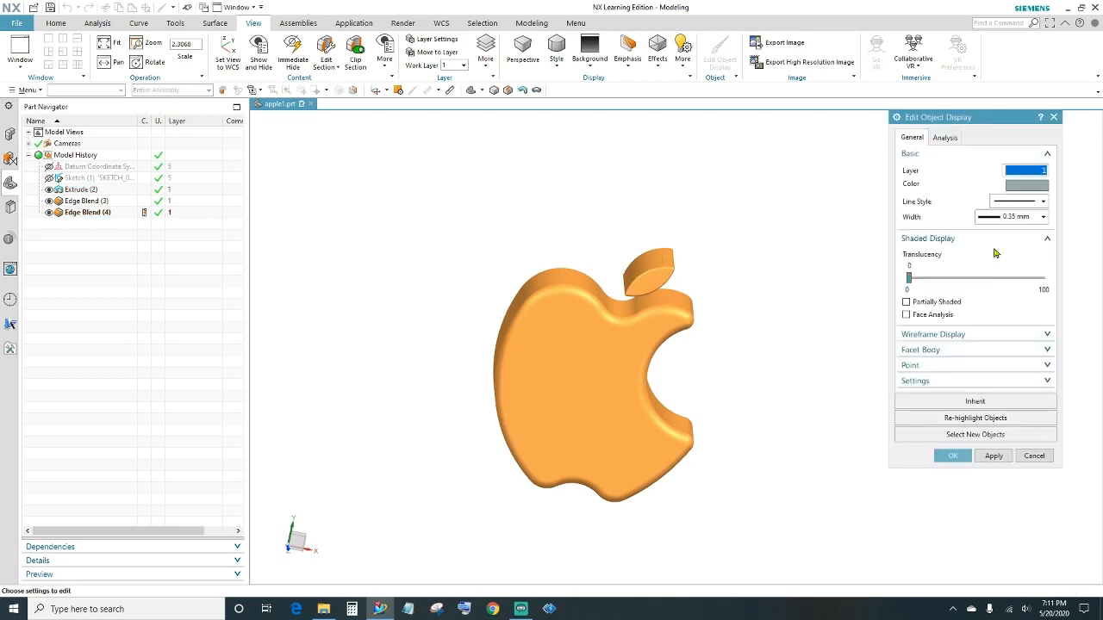
pyautogui.click(1025, 185)
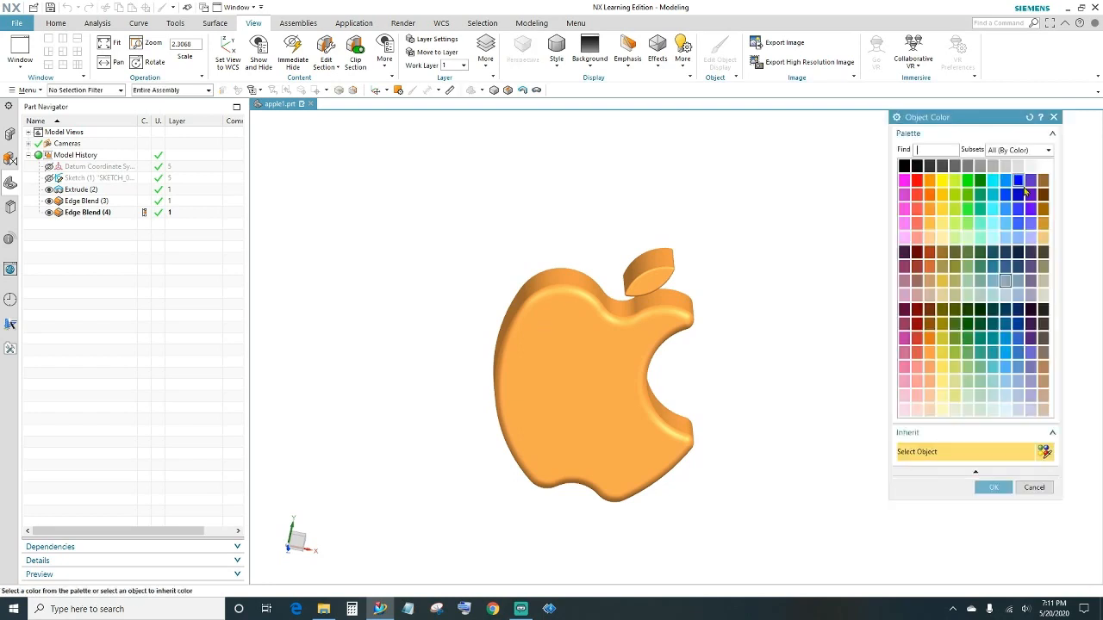
pyautogui.click(954, 367)
pyautogui.click(988, 487)
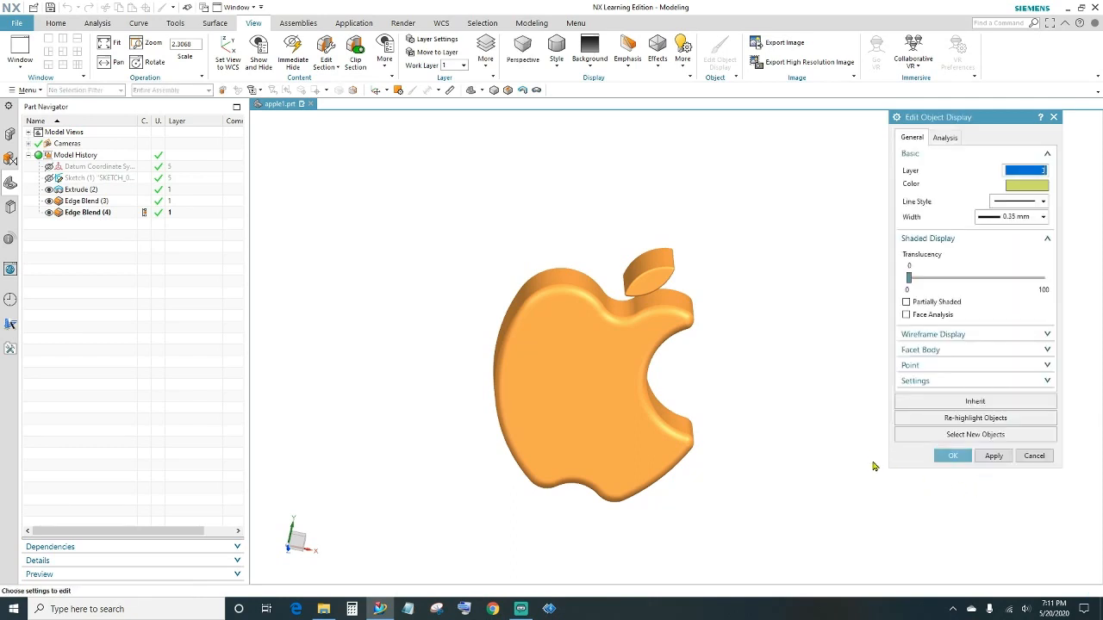
pyautogui.click(949, 455)
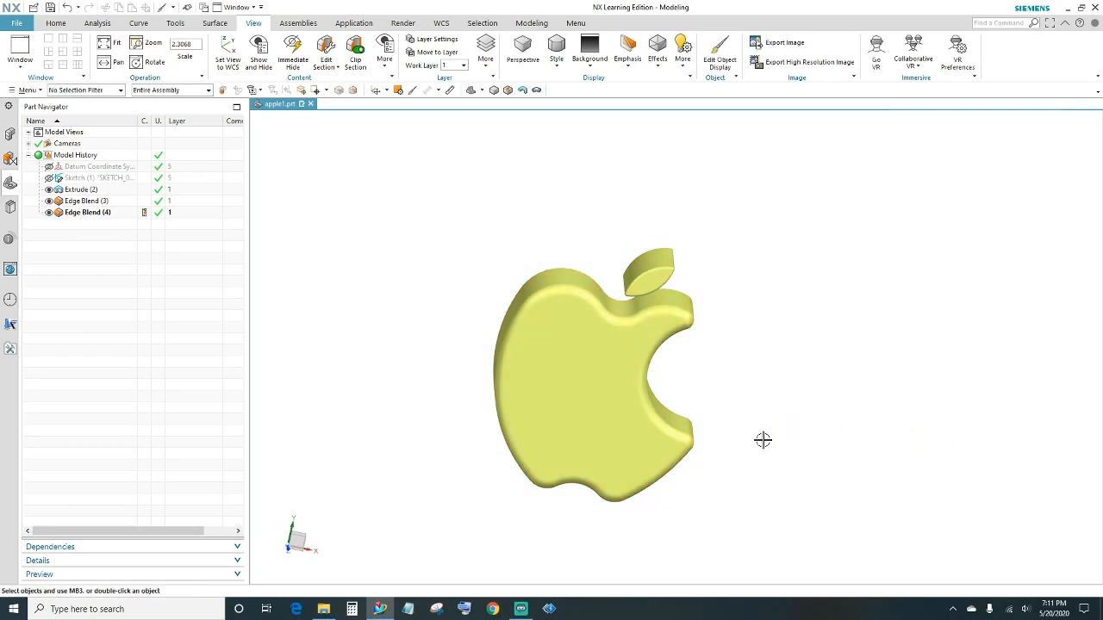
pyautogui.moveTo(763, 441); pyautogui.dragTo(659, 310, button='middle')
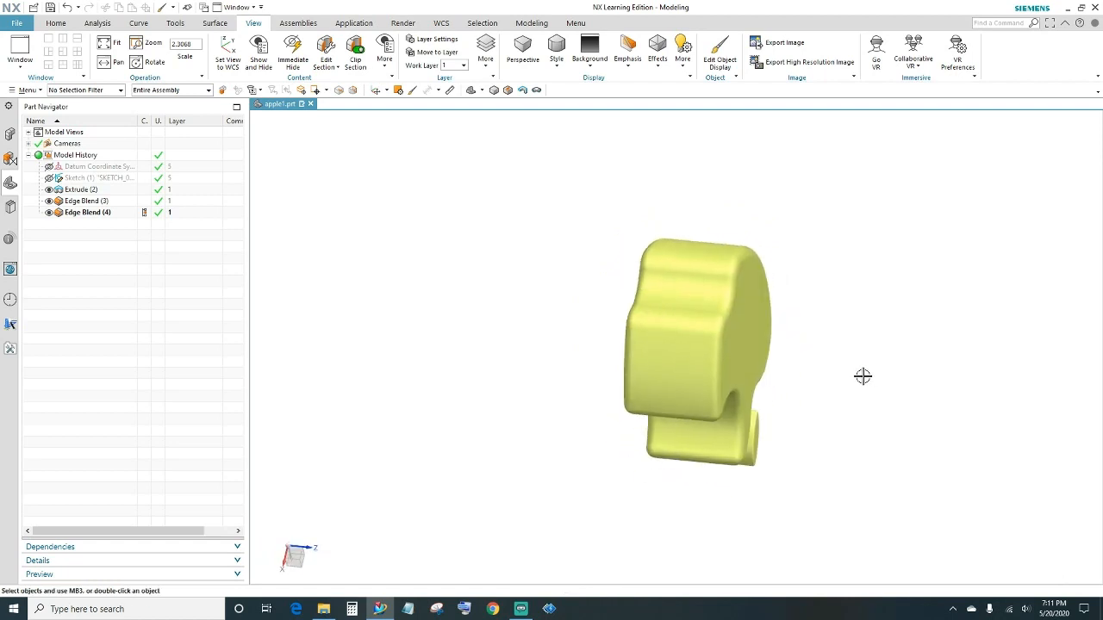
pyautogui.moveTo(861, 373); pyautogui.dragTo(711, 286, button='middle')
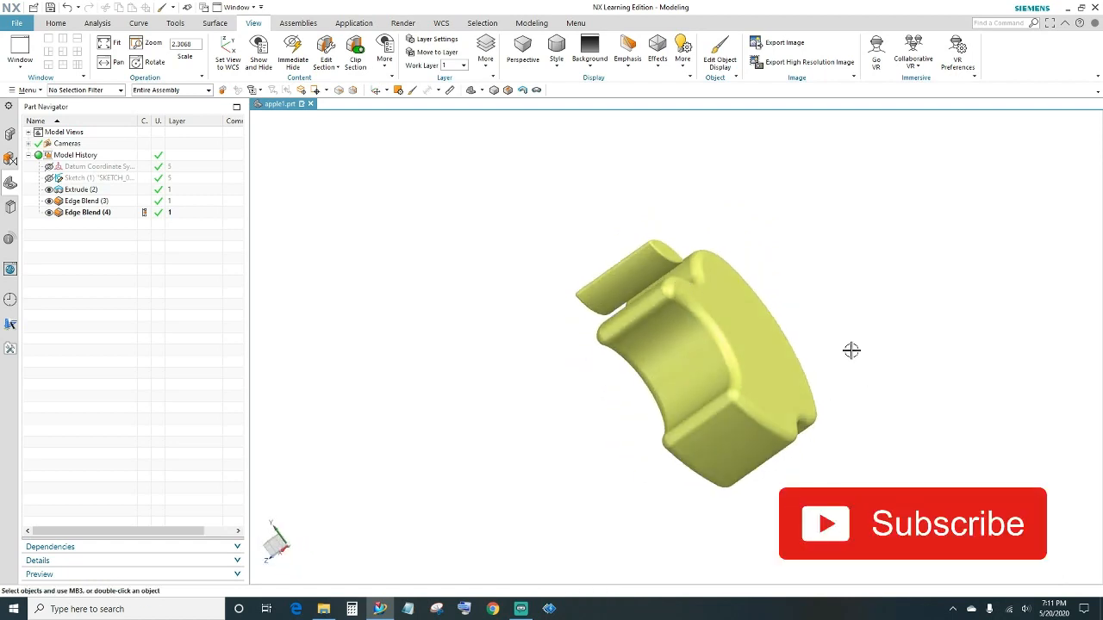
pyautogui.moveTo(851, 351); pyautogui.dragTo(611, 328, button='middle')
pyautogui.moveTo(896, 357); pyautogui.dragTo(840, 349, button='middle')
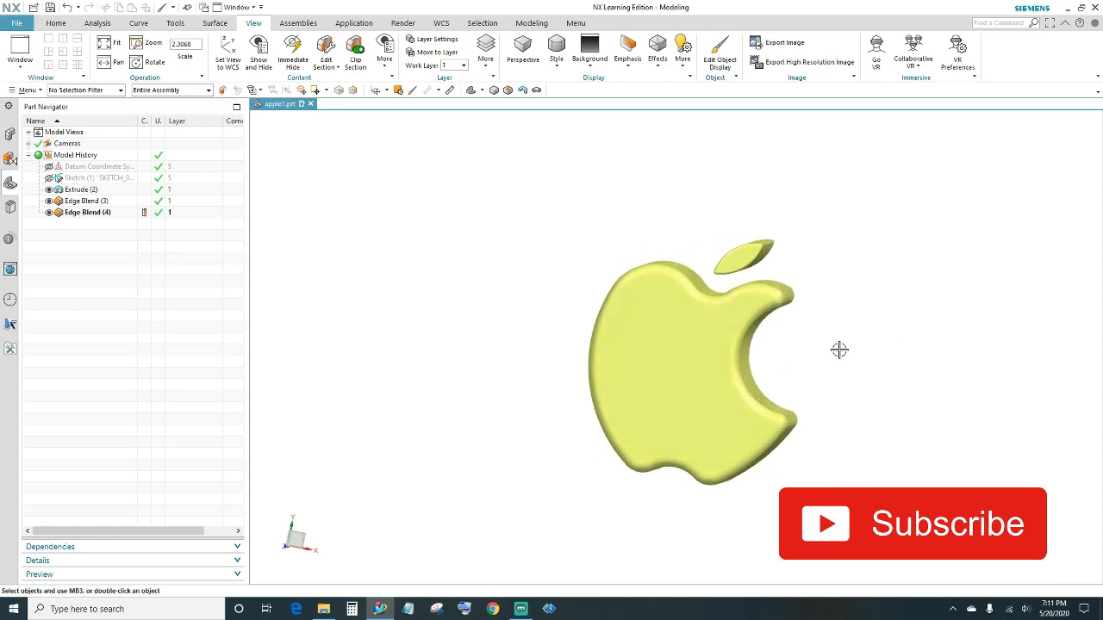